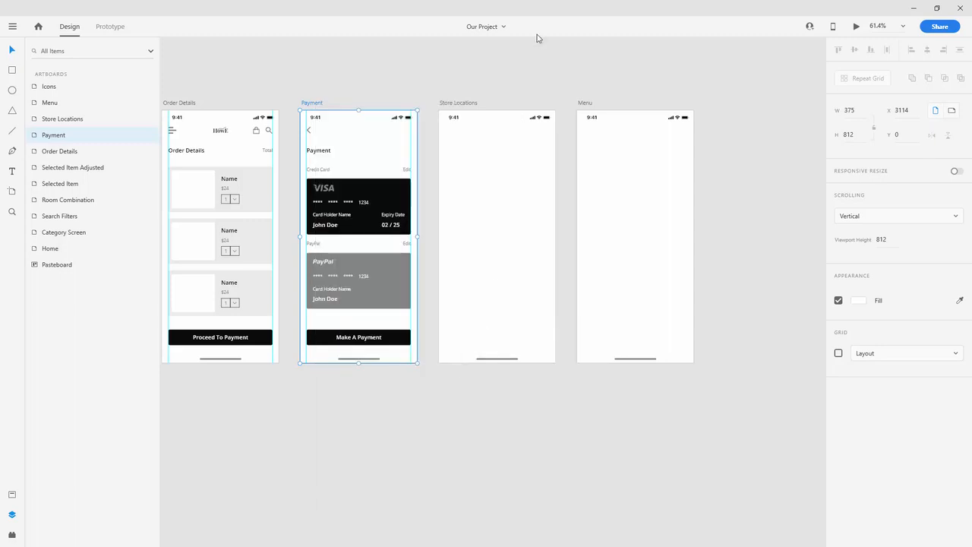
Paste the copied guides onto both the Store Locations and Menu artboards
left_click_drag(693, 85, 433, 398)
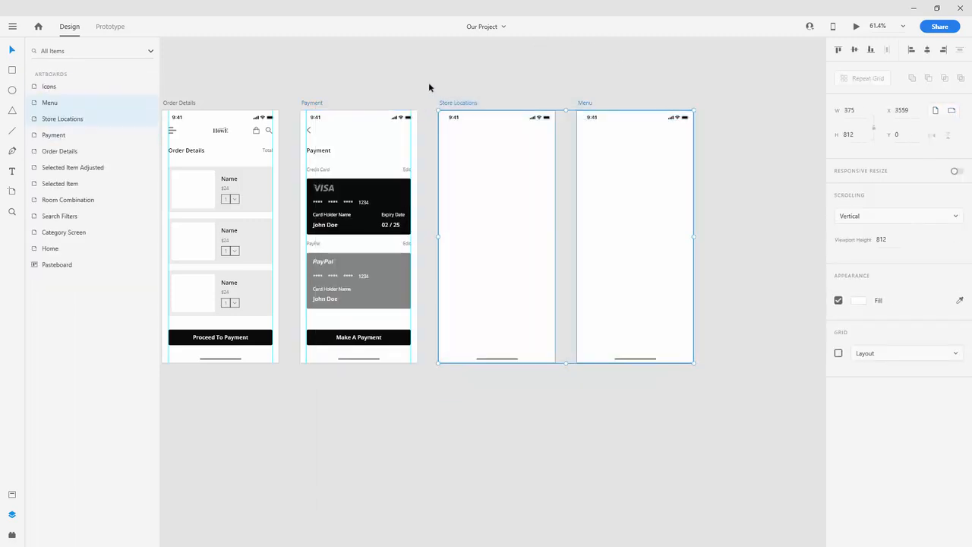
right_click(456, 101)
mouse_move(589, 323)
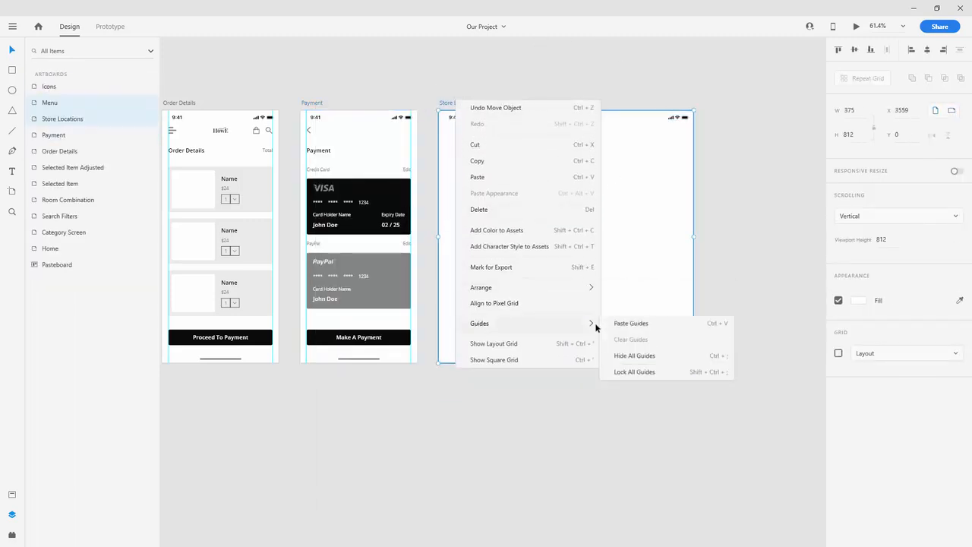
left_click(629, 340)
left_click(364, 41)
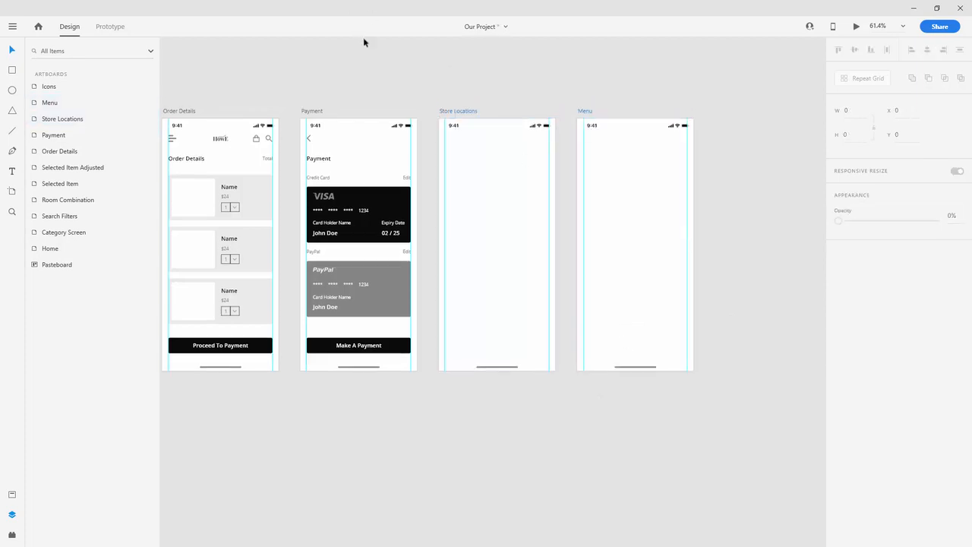
Copy the close icon from the Search Filters artboard and paste it onto the Store Locations artboard
scroll(439, 90, "down", 3)
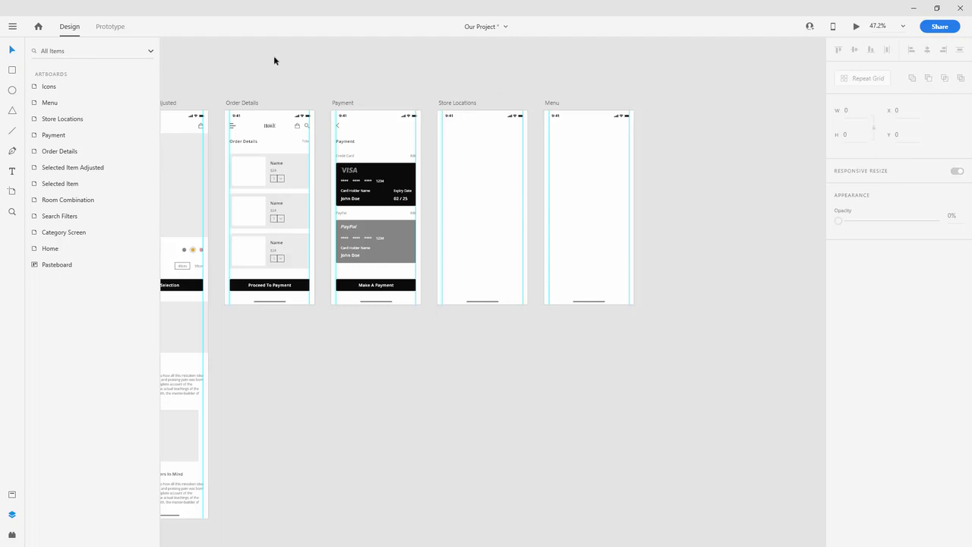
scroll(274, 56, "down", 3)
left_click_drag(250, 60, 621, 49)
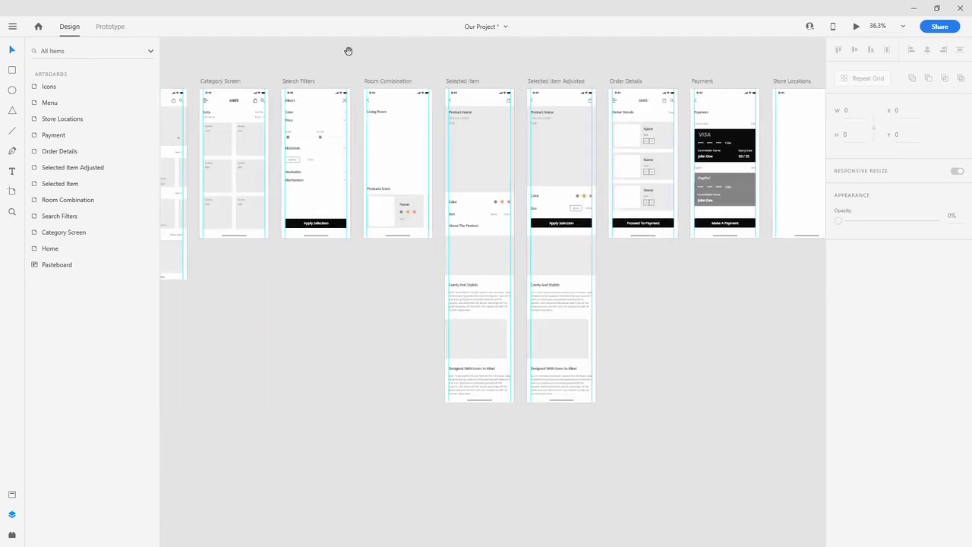
left_click_drag(288, 53, 392, 57)
scroll(482, 76, "up", 4)
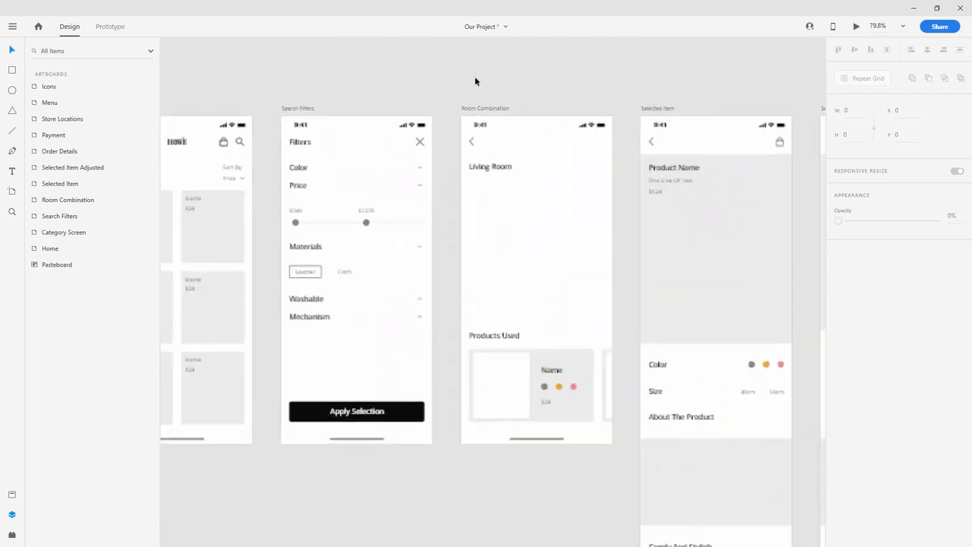
left_click(419, 143)
key("Escape")
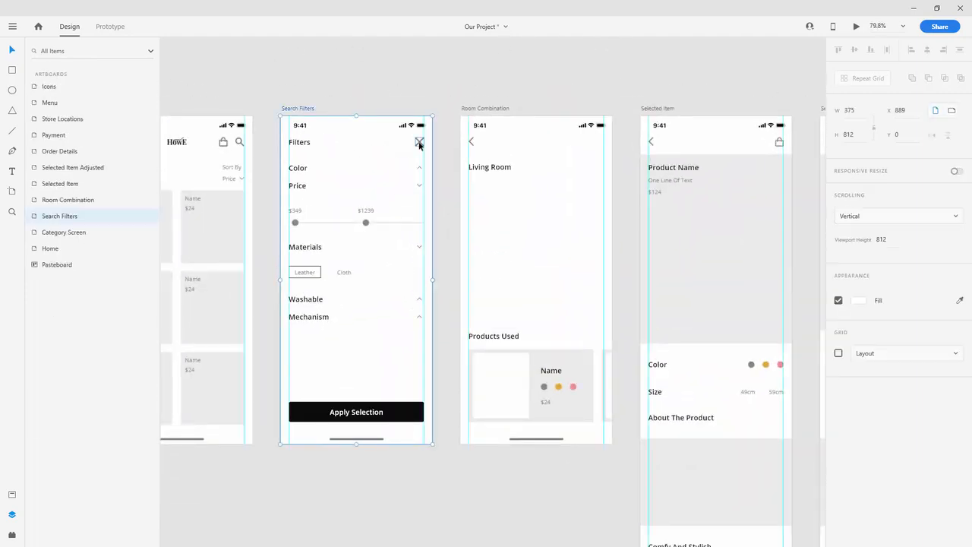
left_click(419, 142)
scroll(290, 148, "down", 6)
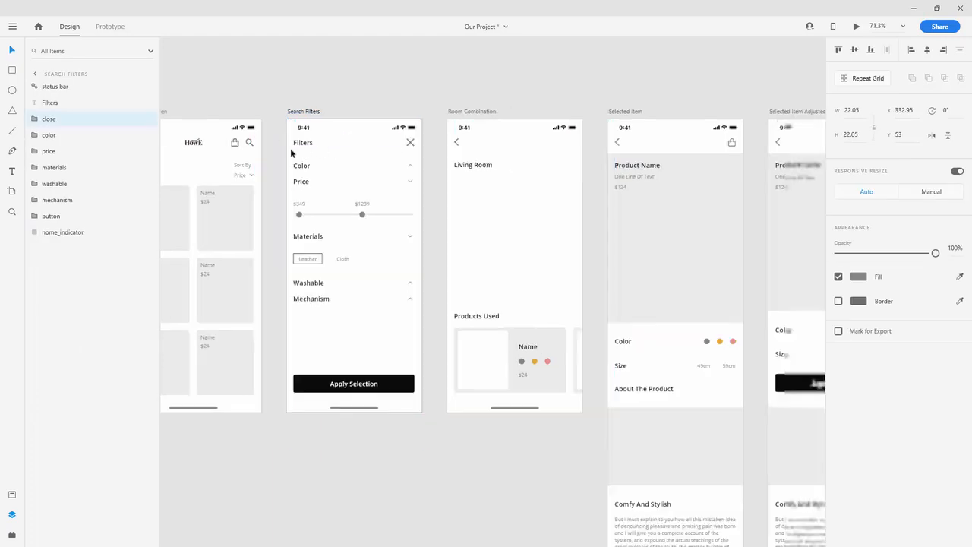
scroll(628, 135, "up", 6)
left_click(595, 202)
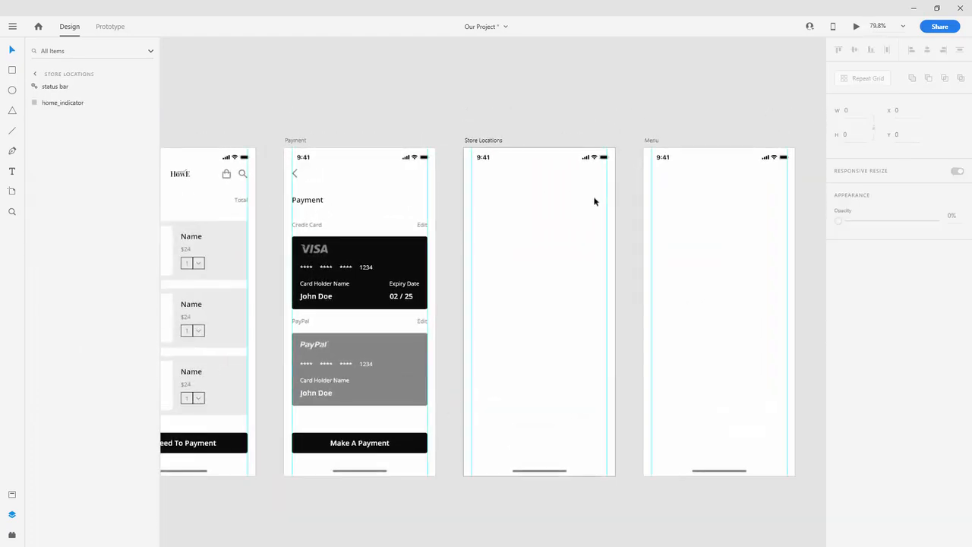
key("ctrl+v")
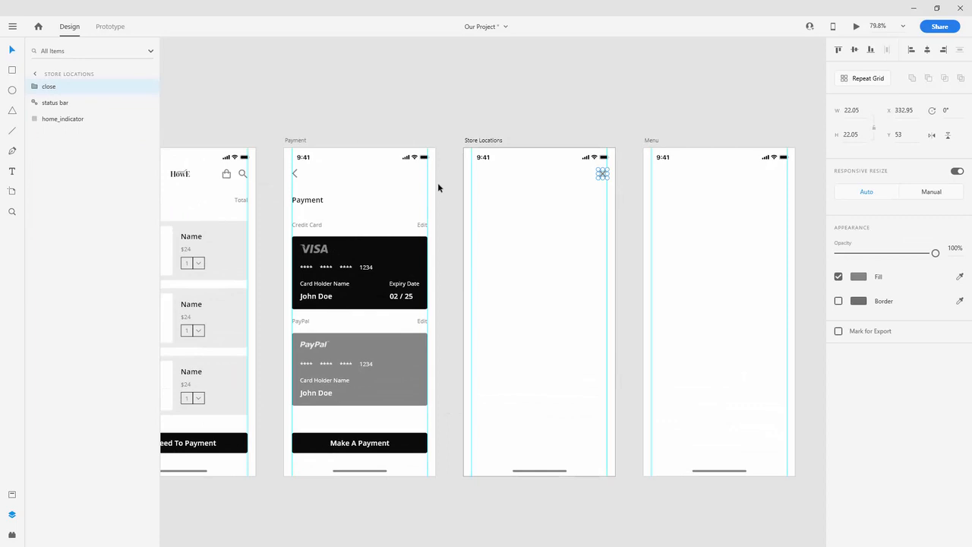
Copy the search icon from the Order Details navigation bar and paste it onto the Store Locations artboard
left_click(242, 177)
scroll(240, 176, "up", 5)
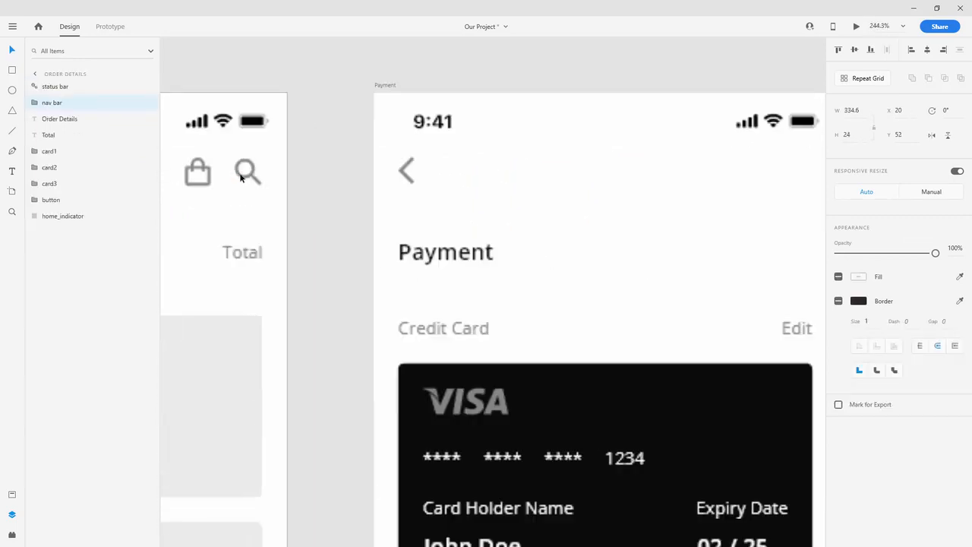
double_click(259, 180)
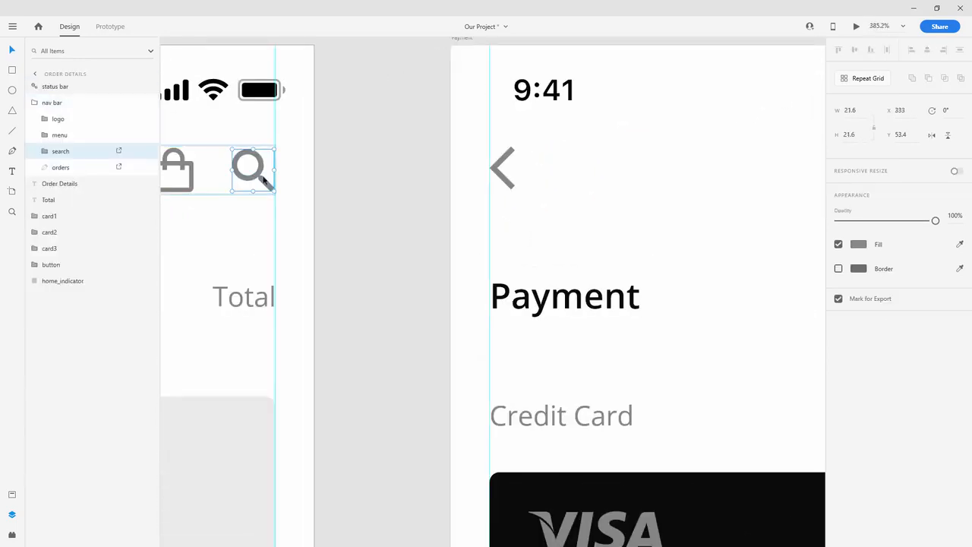
scroll(259, 180, "down", 4)
left_click(625, 210)
key("ctrl+v")
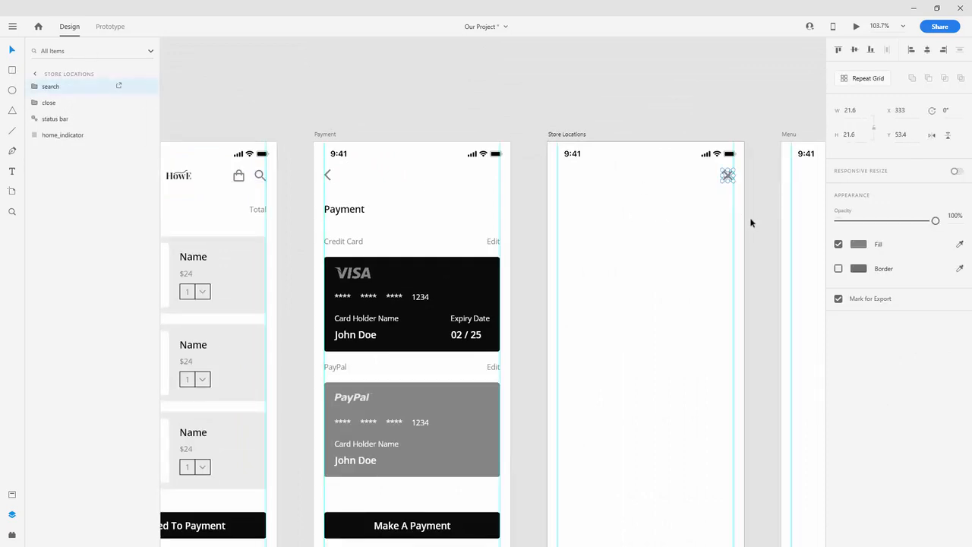
Move the pasted search icon across the Store Locations artboard to the left margin guide at X 20
key("shift+Left")
key("shift+Left")
key("shift+Left")
key("shift+Left")
key("shift+Left")
key("shift+Left")
key("shift+Left")
key("shift+Left")
key("shift+Left")
key("shift+Left")
key("shift+Left")
key("shift+Left")
key("shift+Left")
key("shift+Left")
key("shift+Left")
key("shift+Left")
key("shift+Left")
key("shift+Left")
key("shift+Left")
key("shift+Left")
key("Left")
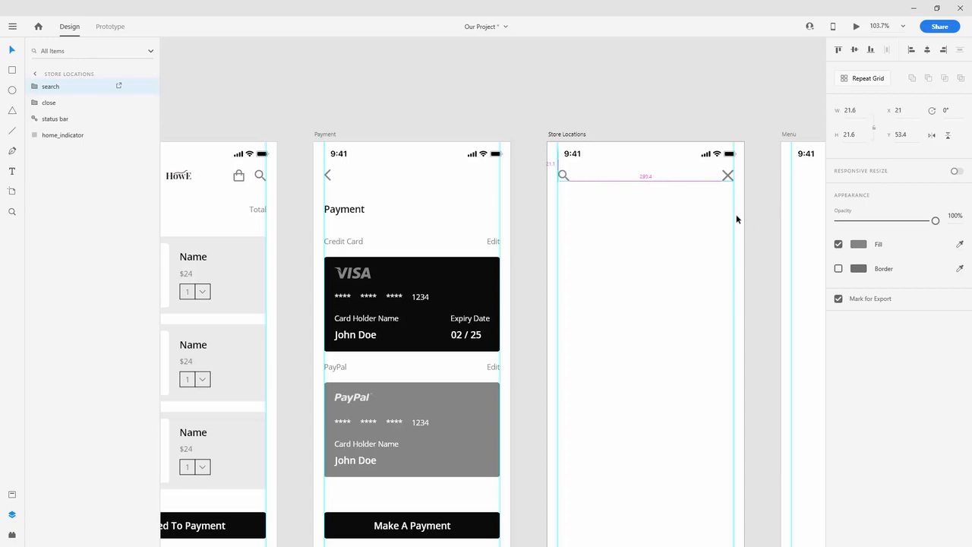
scroll(584, 160, "up", 10)
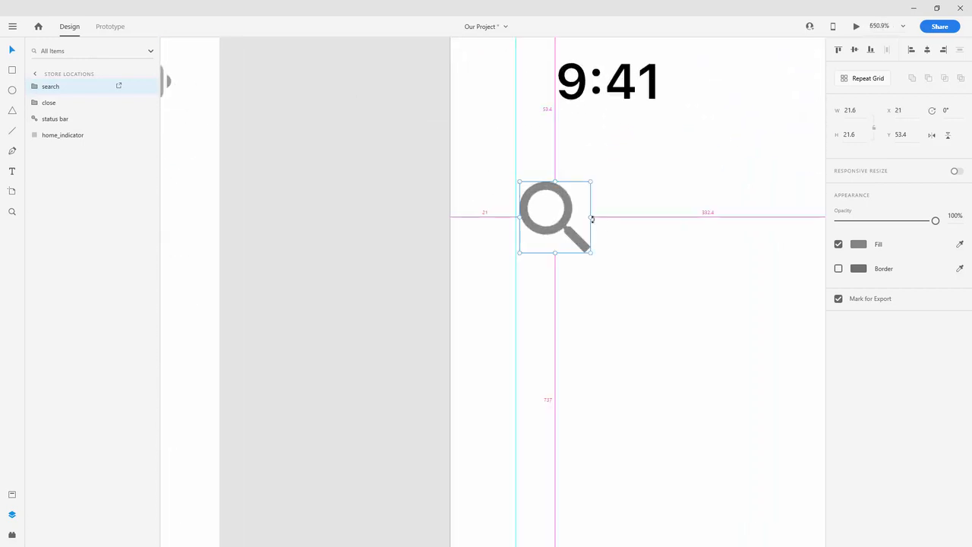
left_click_drag(555, 252, 549, 253)
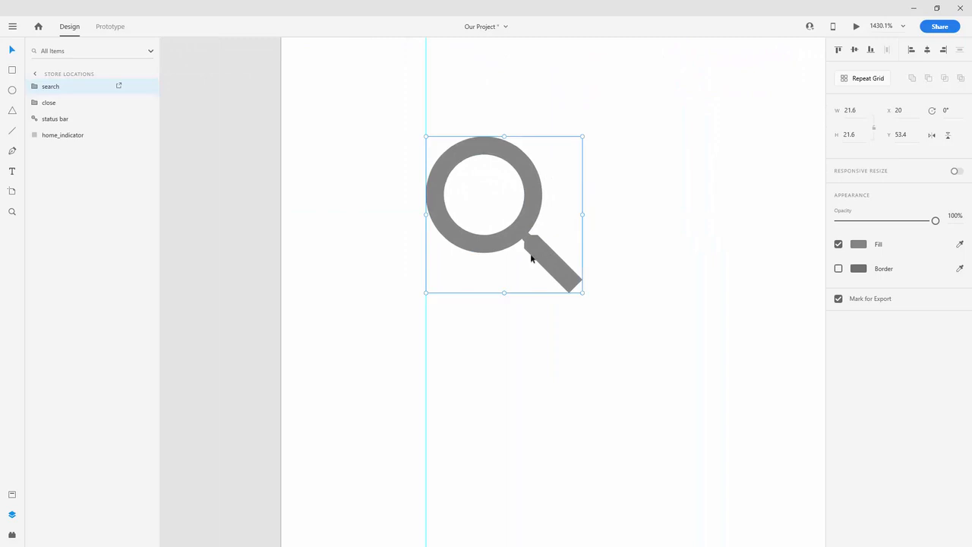
scroll(453, 267, "down", 7)
scroll(454, 267, "down", 2)
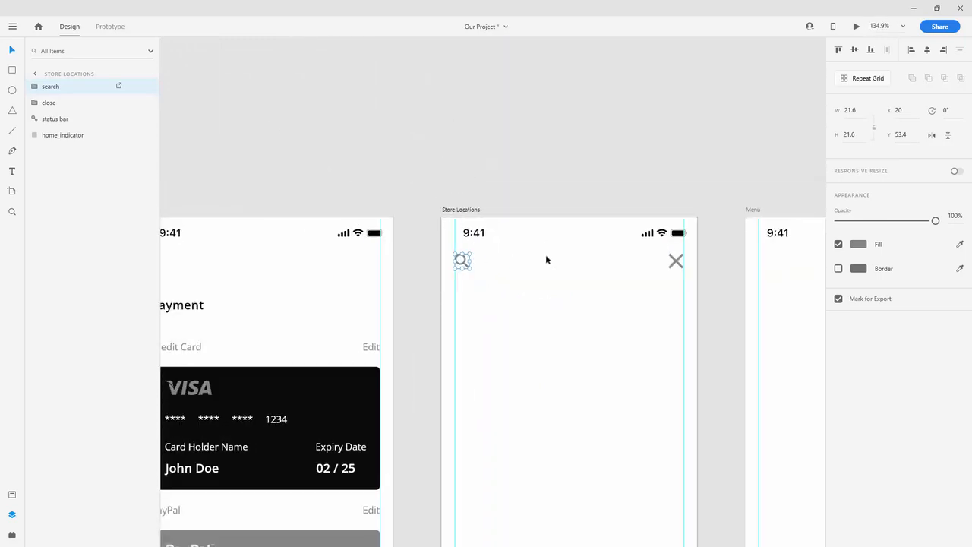
Copy the Credit Card label from the Payment artboard to Store Locations and place it beside the search icon at X 70, Y 55
scroll(547, 268, "down", 2)
left_click(257, 331)
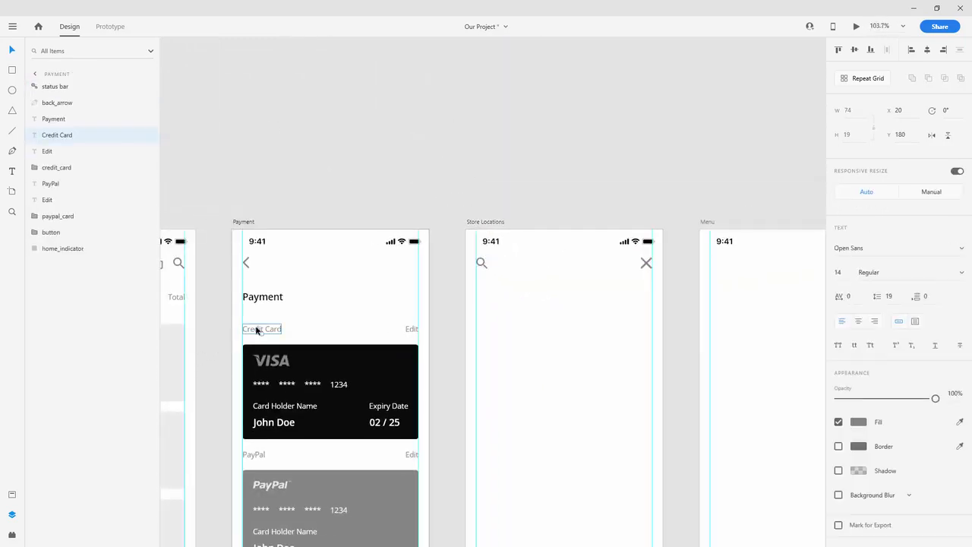
left_click(524, 295)
key("ctrl+v")
scroll(531, 292, "up", 4)
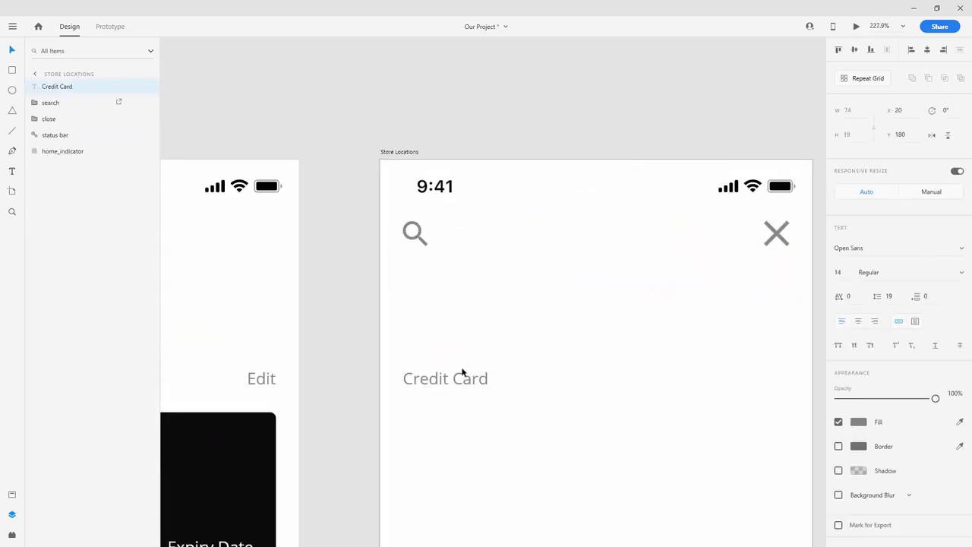
left_click_drag(474, 356, 521, 235)
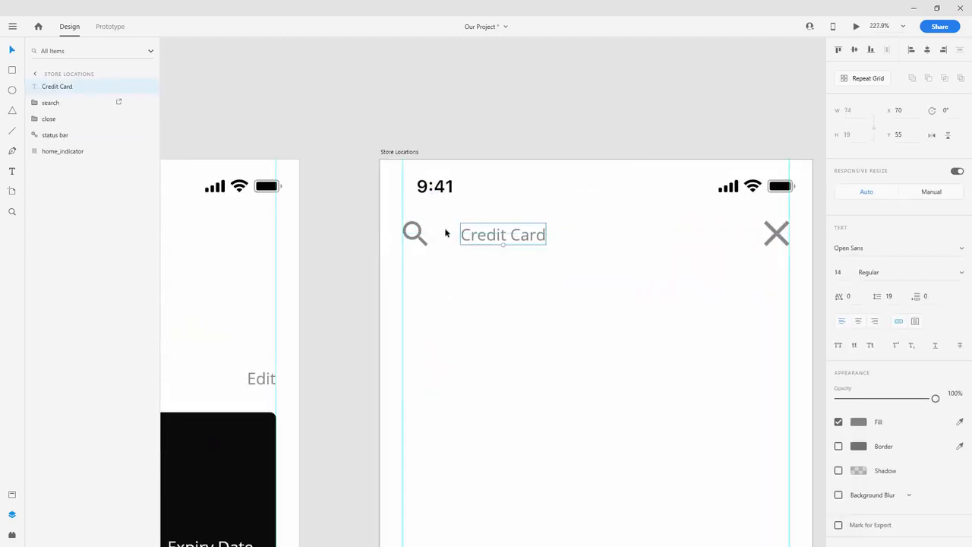
Align the search icon, Credit Card label and close icon on their vertical middles and place the row at Y 52
left_click(423, 241, "shift")
left_click(857, 50)
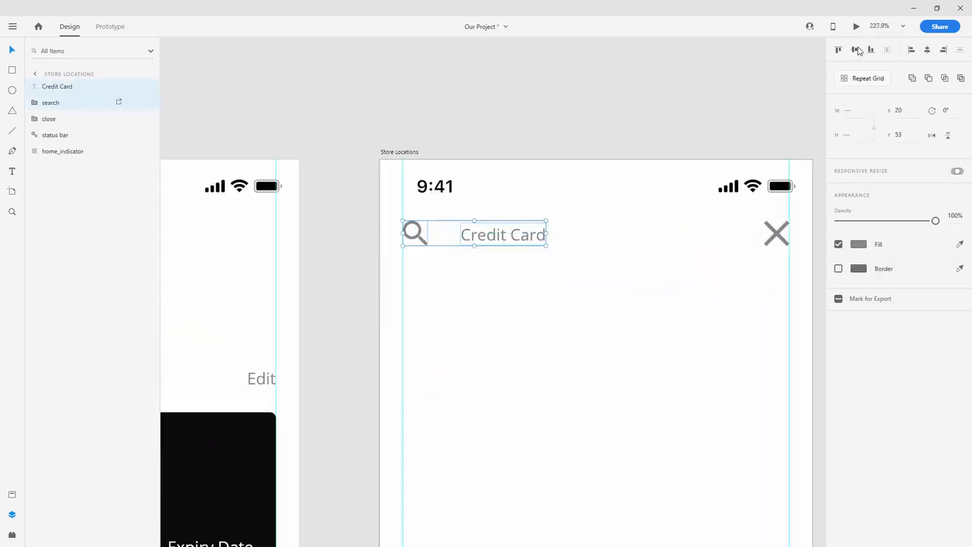
left_click(771, 241, "shift")
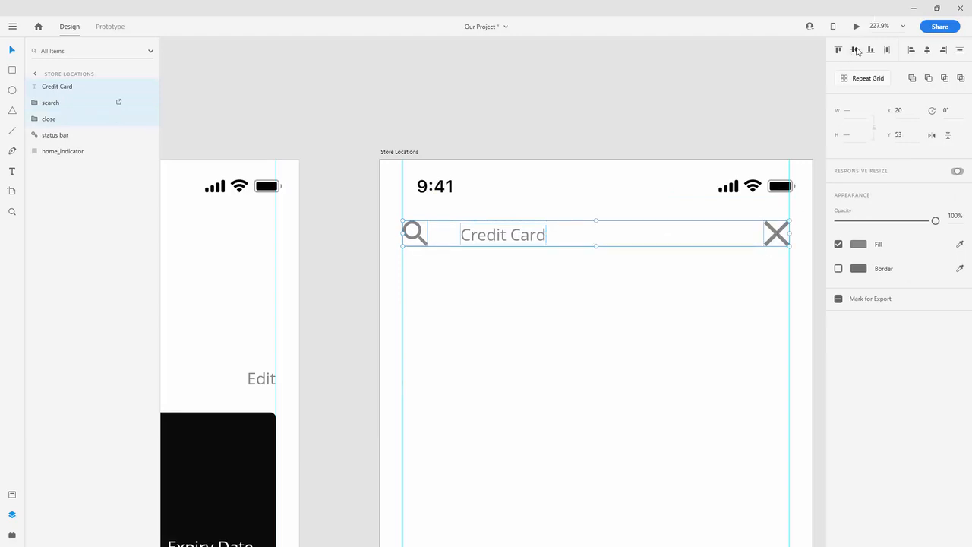
key("shift+Up")
key("shift+Up")
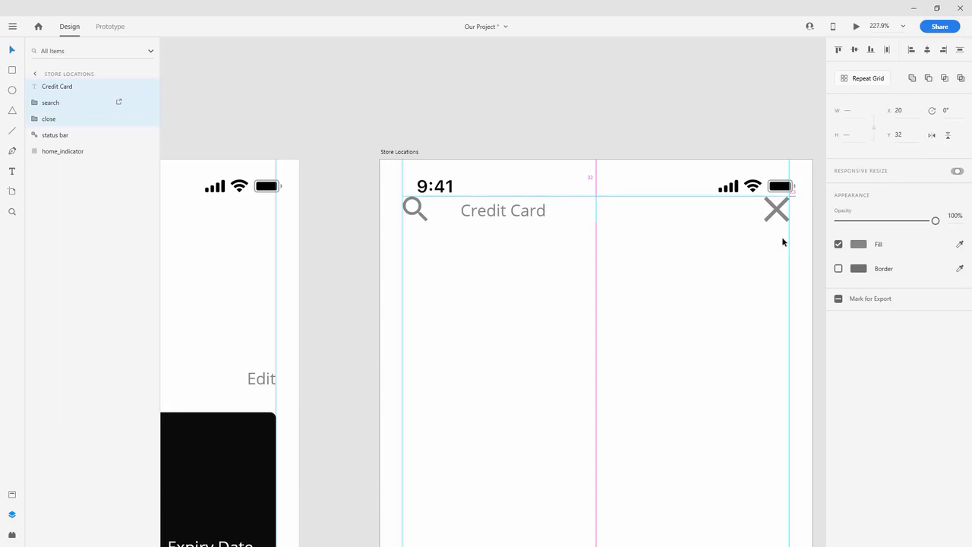
key("shift+Down")
key("shift+Down")
Move the Credit Card label closer to the search icon, to X 62
scroll(478, 210, "up", 2)
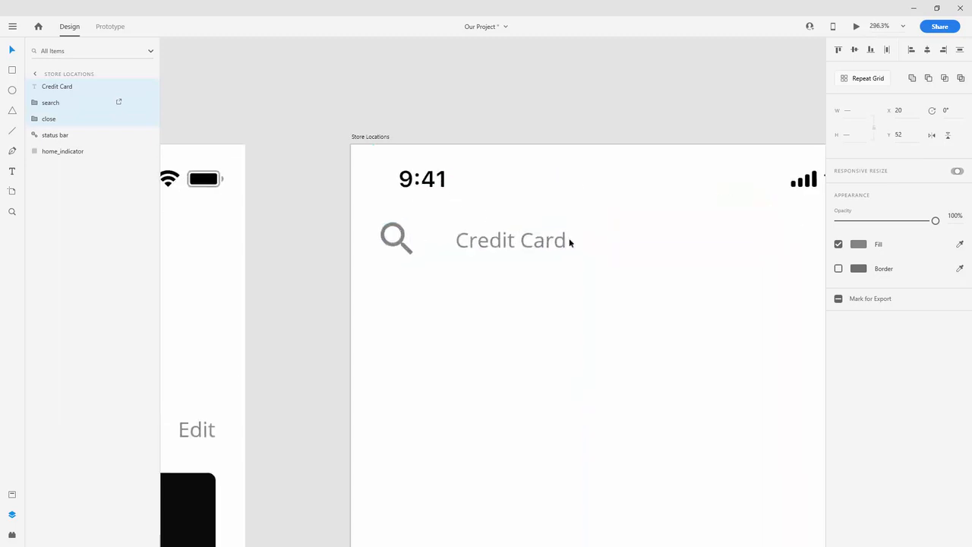
left_click(511, 240)
left_click_drag(541, 241, 499, 246)
key("shift+Right")
key("shift+Right")
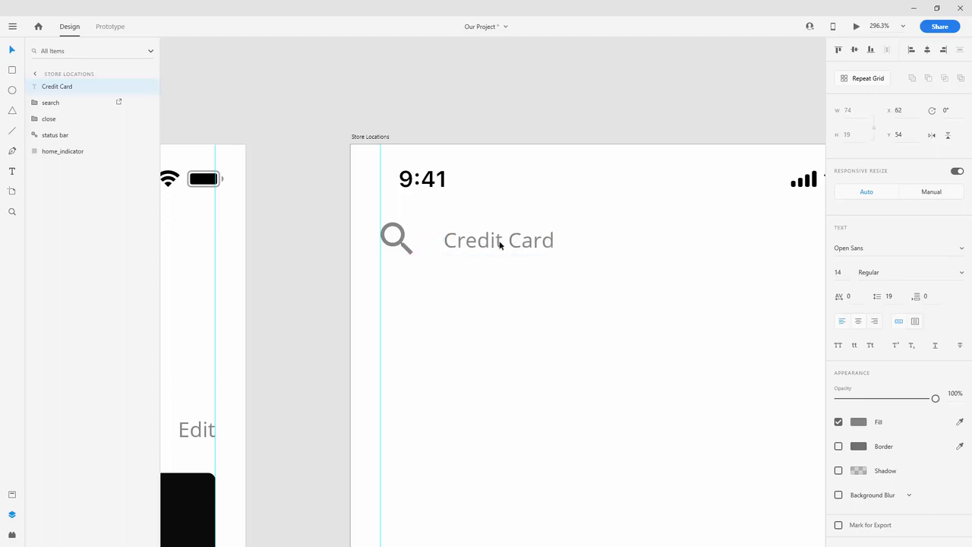
Replace the Credit Card label's text with "Store Locations"
double_click(500, 245)
type("St")
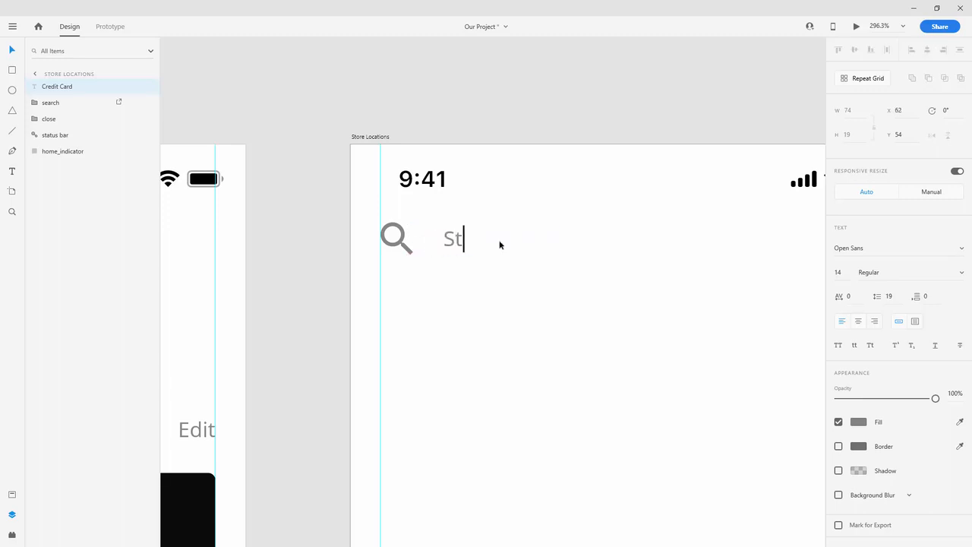
type("ore Locations")
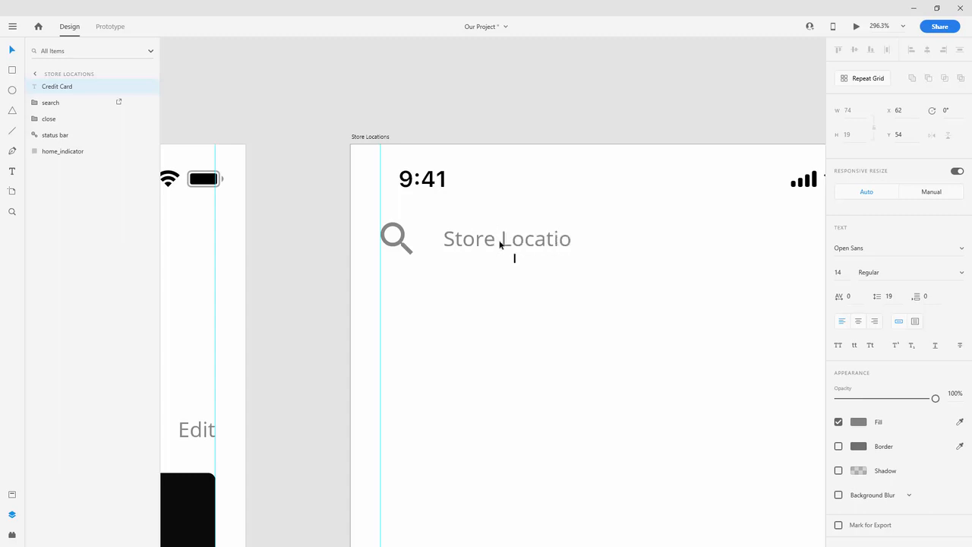
Replace the word "Store" in the label with "Search" so it reads "Search Locations"
key("Left")
key("Left")
key("Left")
key("Left")
key("Left")
key("Left")
key("Left")
key("Left")
key("Left")
key("Left")
key("shift+Left")
key("shift+Left")
key("shift+Left")
key("shift+Left")
key("shift+Left")
type("Search")
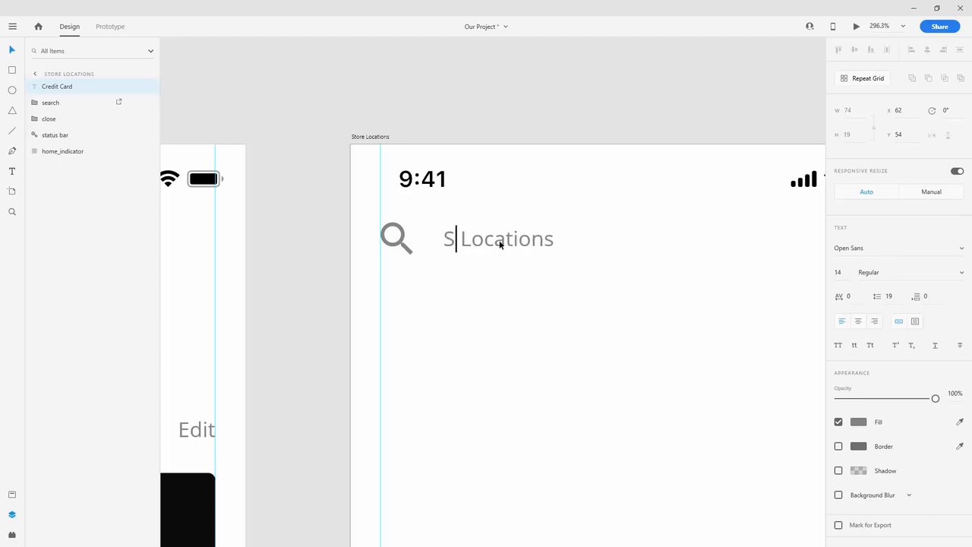
key("Escape")
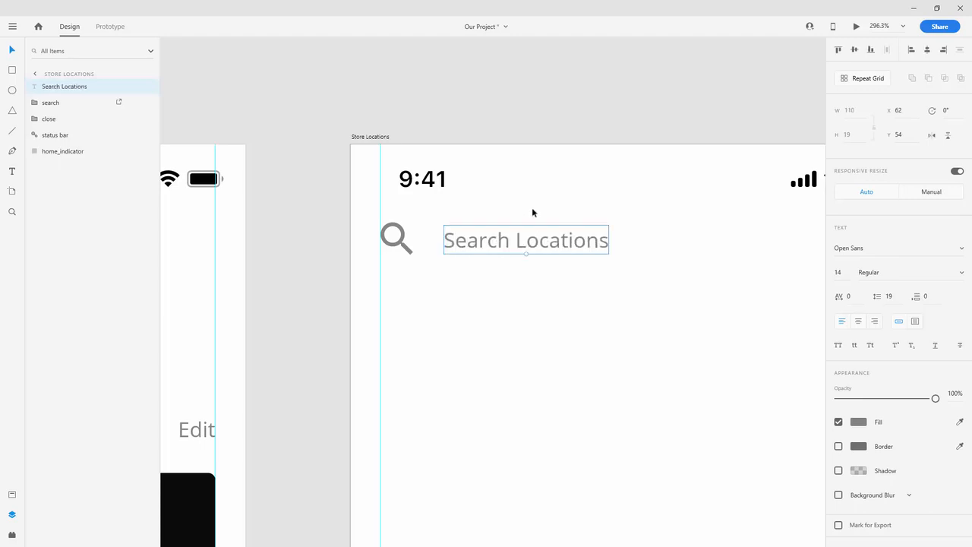
Draw a rectangle about 335 by 12 below the search row, spanning between the two margin guides
scroll(467, 252, "down", 3)
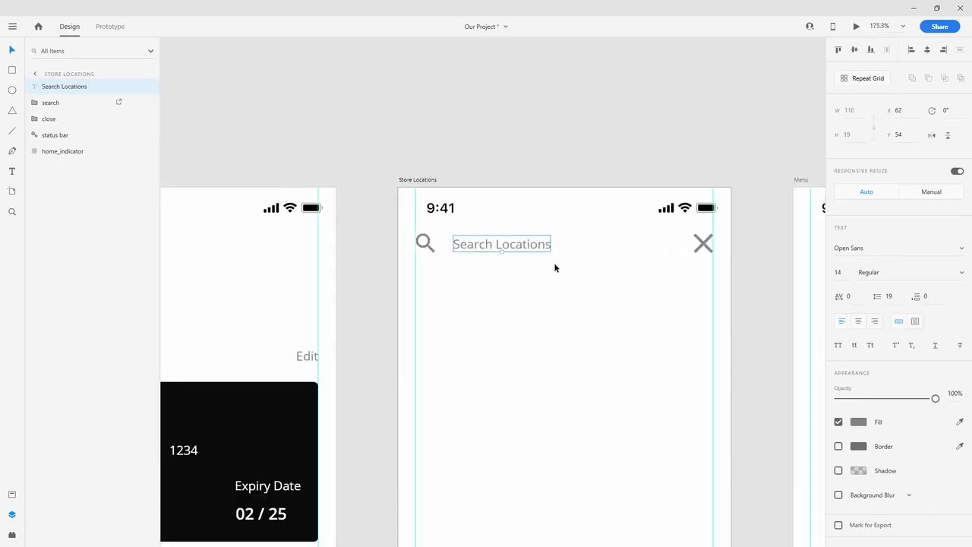
scroll(652, 255, "up", 3)
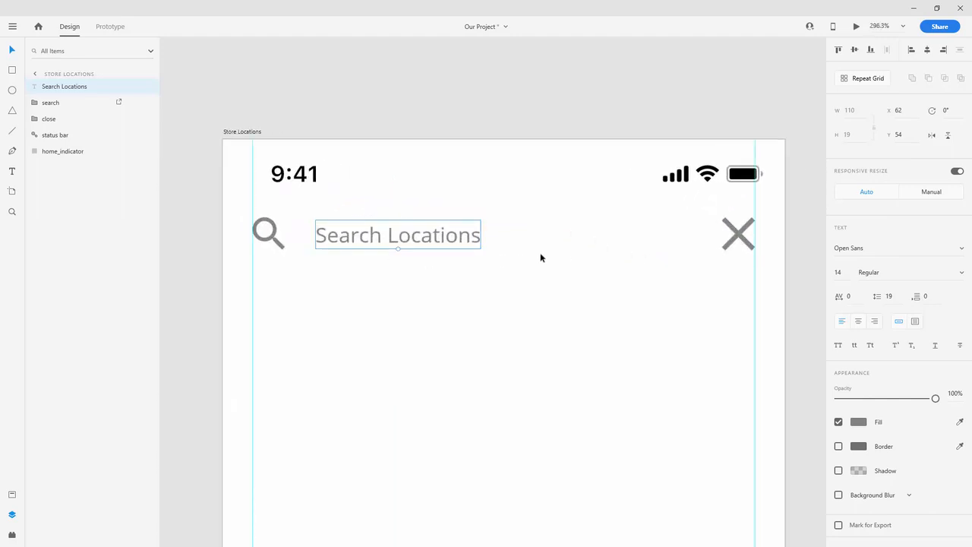
left_click(11, 73)
left_click_drag(252, 272, 755, 289)
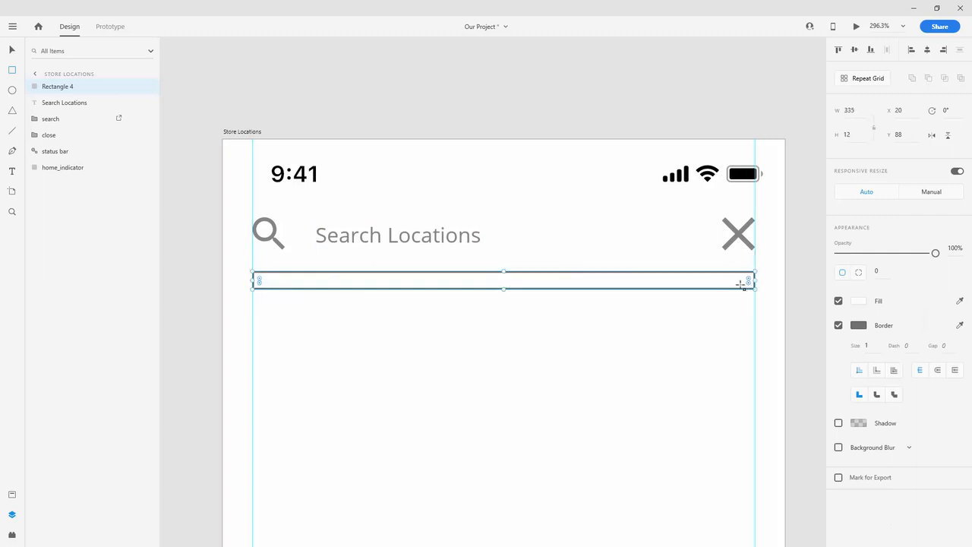
Remove the rectangle's border and fill it with the grey sampled from the close icon
left_click(839, 325)
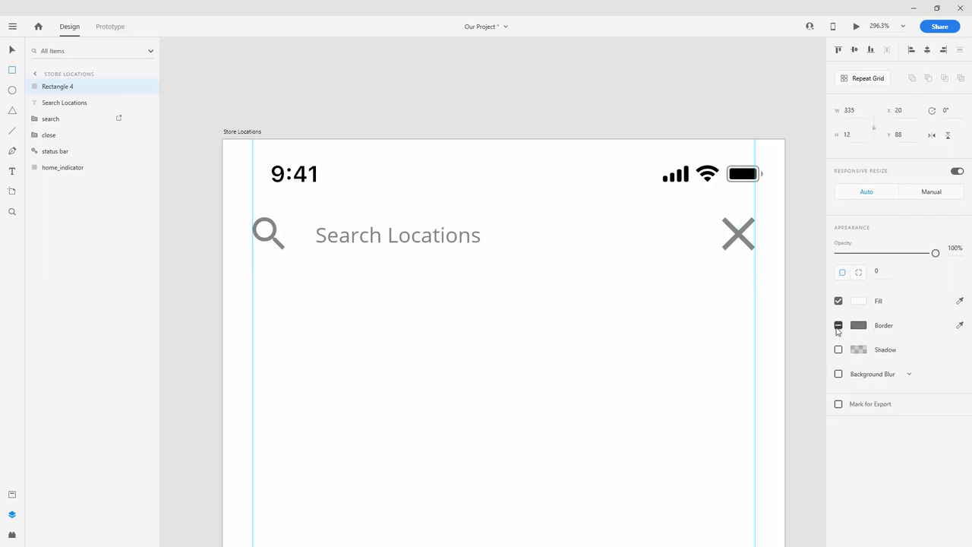
left_click(959, 301)
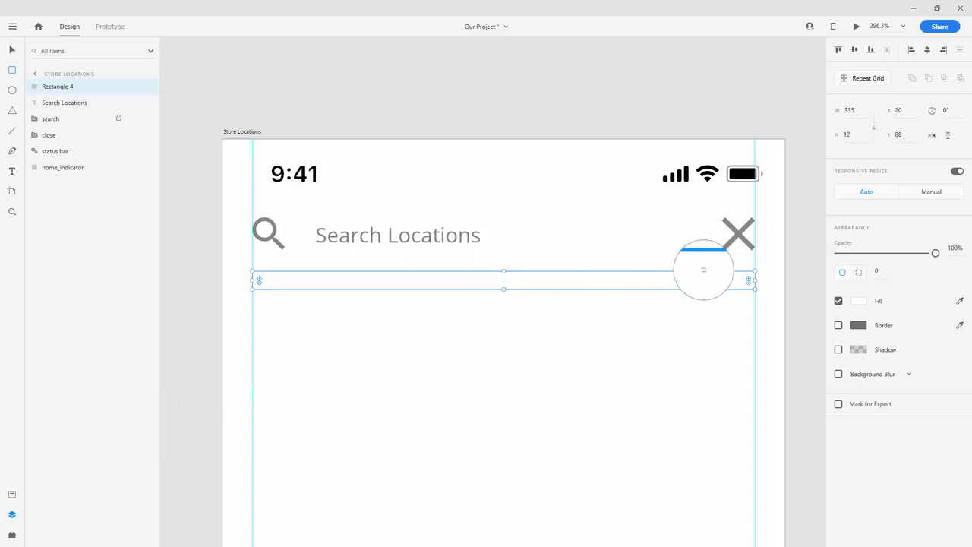
left_click(738, 235)
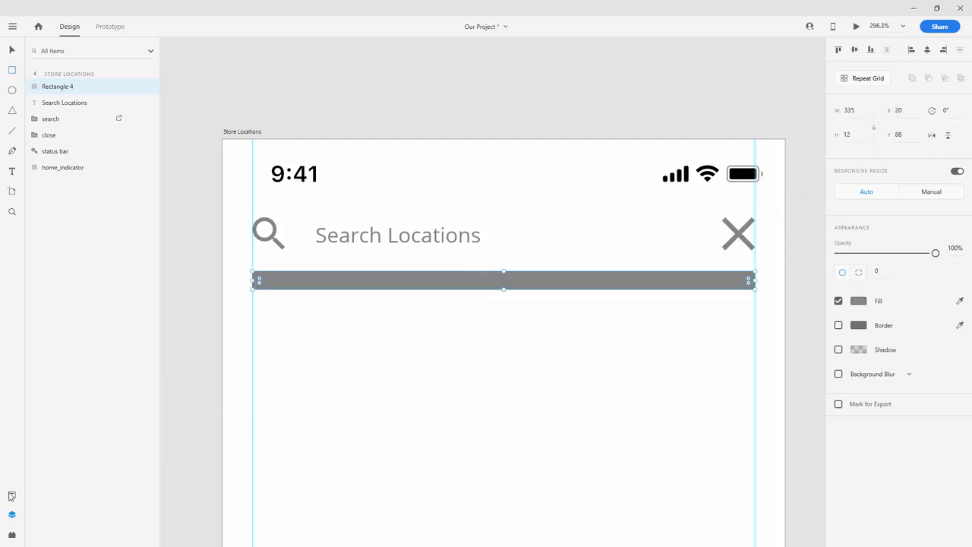
Fill the rectangle below the search row with the saved dark grey #717171 and set its height to 1
left_click(12, 495)
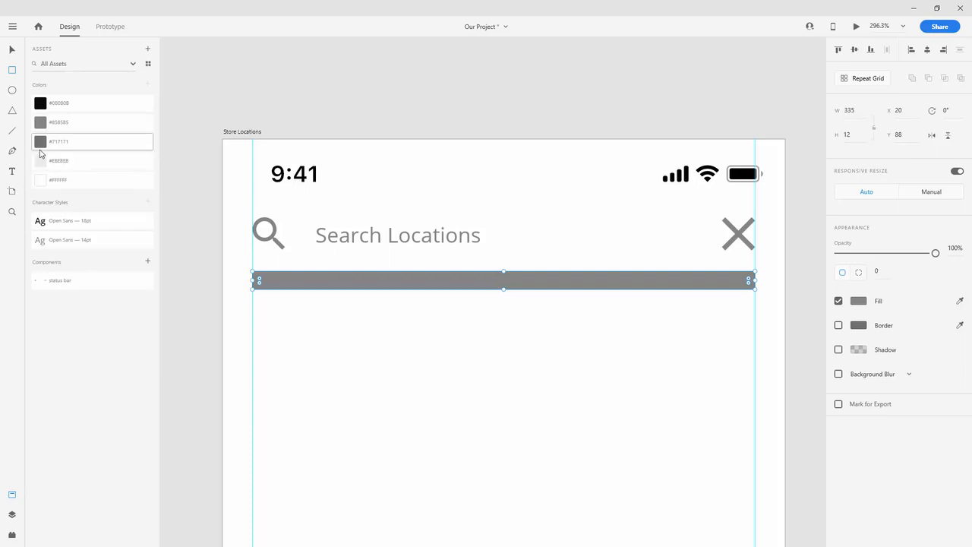
left_click(41, 144)
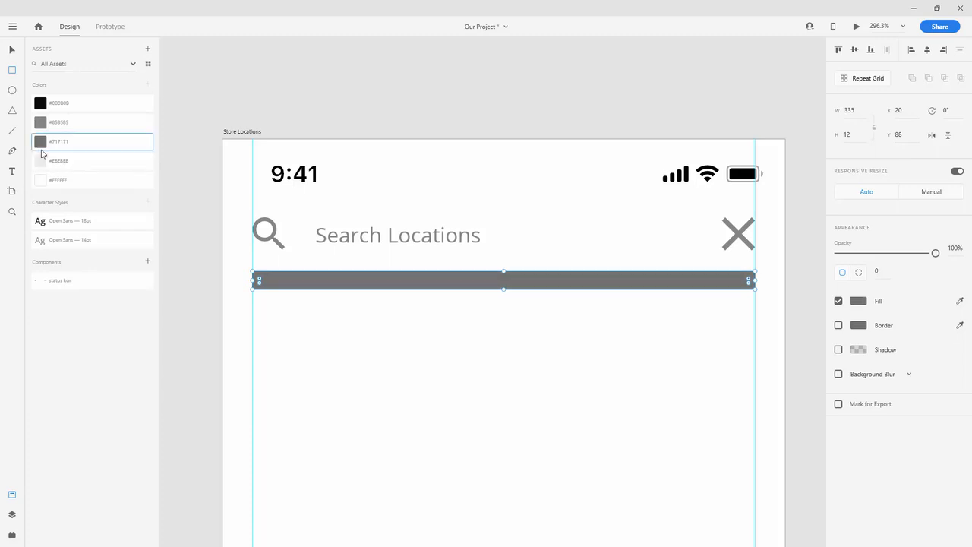
left_click(853, 134)
type("1")
key("Return")
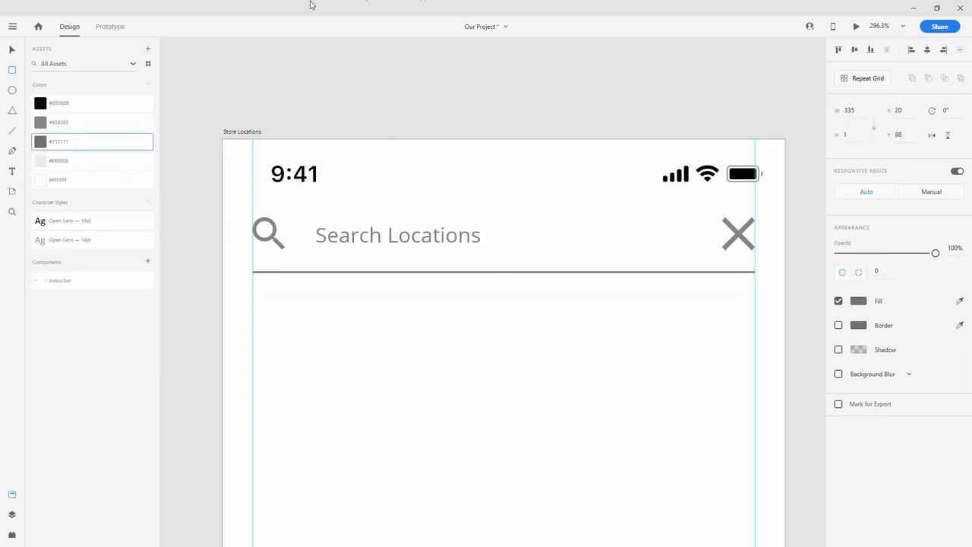
Position the divider line 20 below the close icon, at Y 94, keeping it between the margin guides
scroll(286, 214, "up", 3)
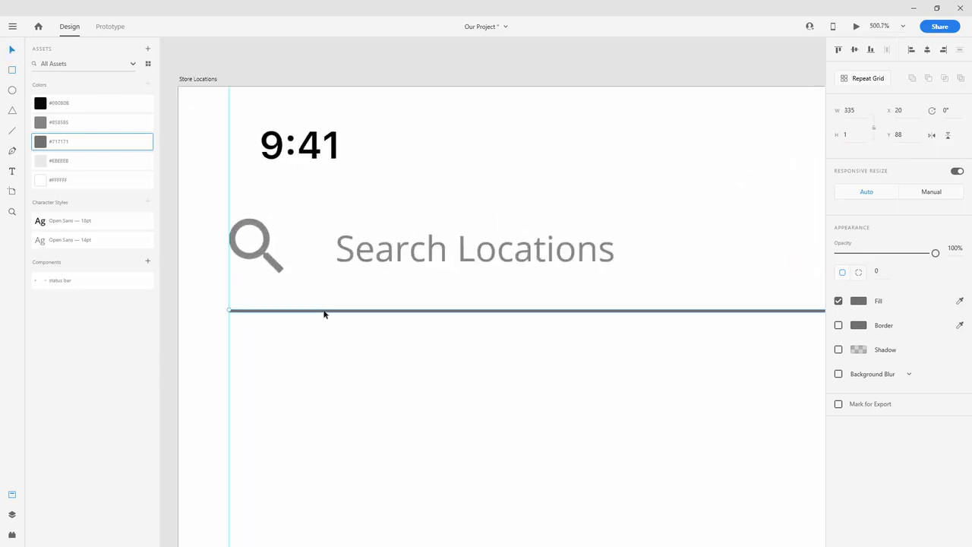
left_click_drag(323, 313, 326, 282)
scroll(319, 289, "down", 3)
scroll(319, 289, "down", 1)
key("shift+Down")
key("shift+Down")
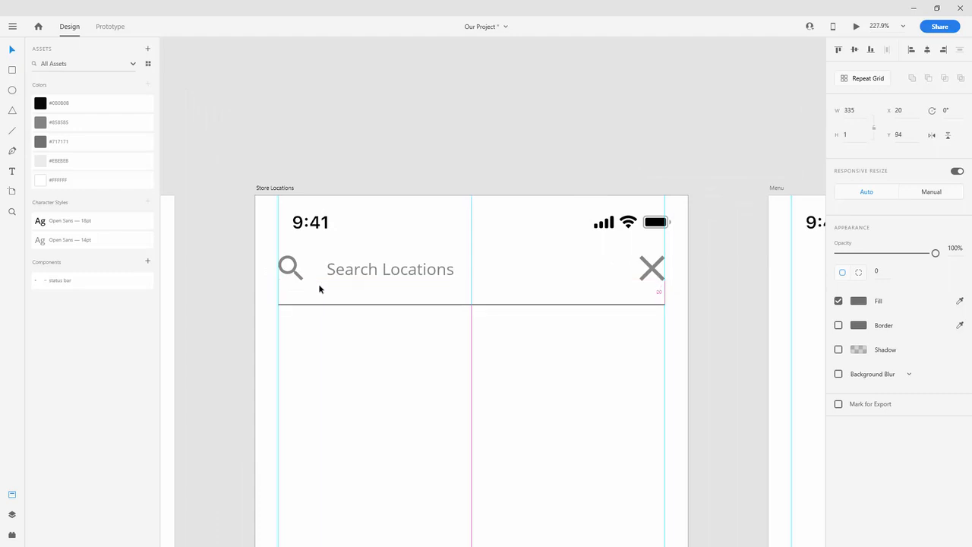
left_click(525, 406)
Rename the divider's layer in the Store Locations artboard as "line"
scroll(508, 360, "down", 3)
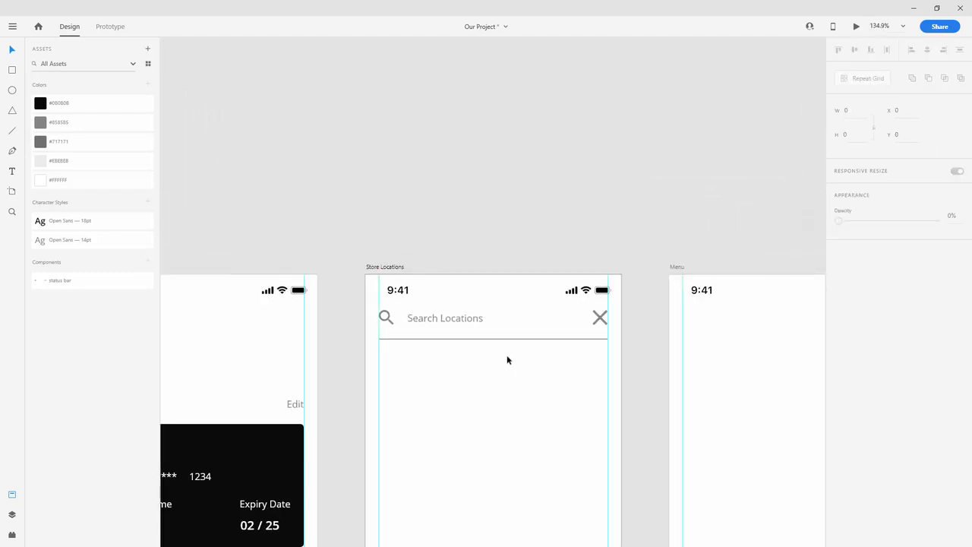
scroll(509, 357, "down", 2)
scroll(508, 357, "down", 5)
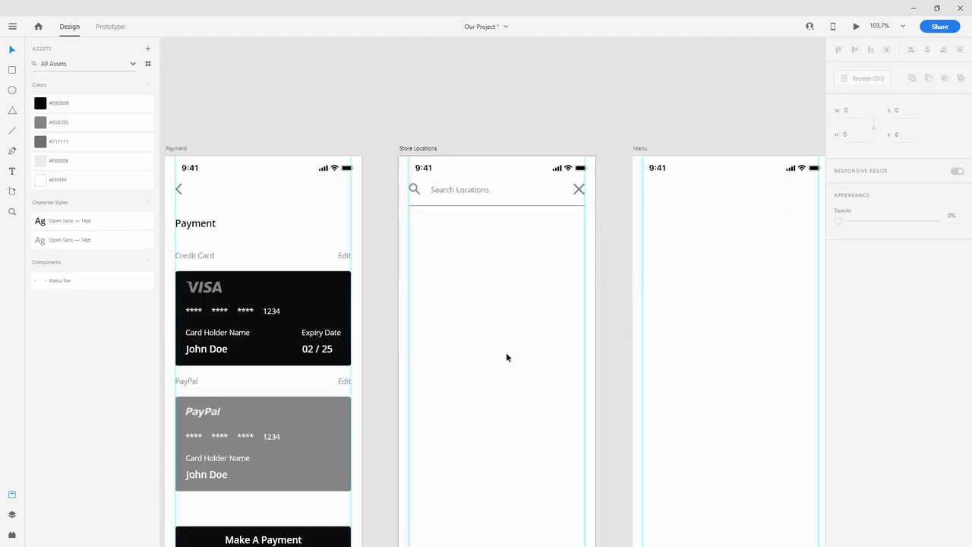
left_click(10, 512)
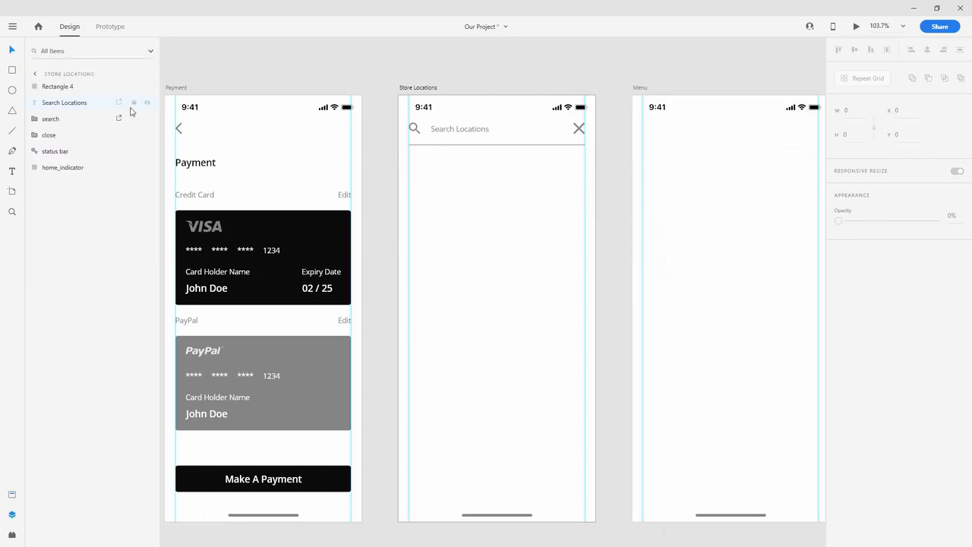
double_click(59, 87)
type("line")
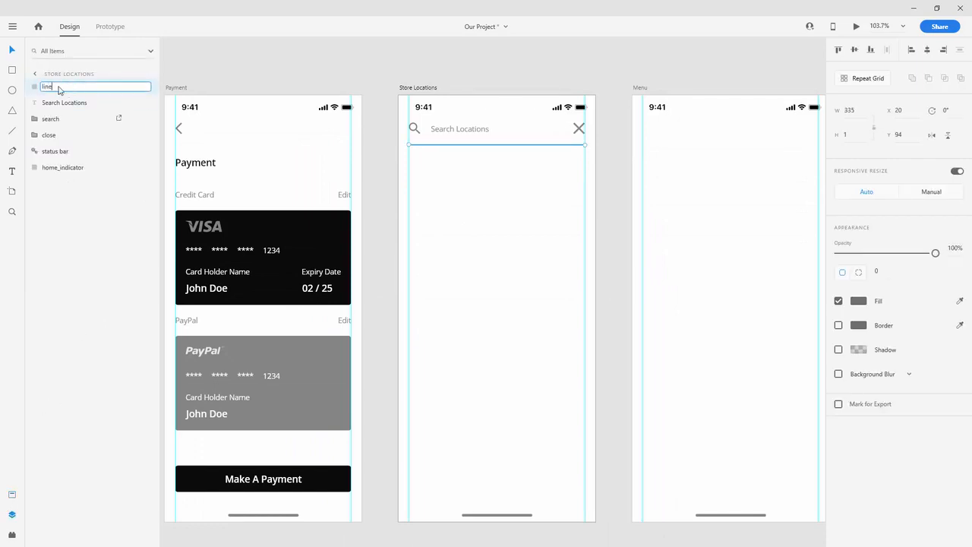
key("Return")
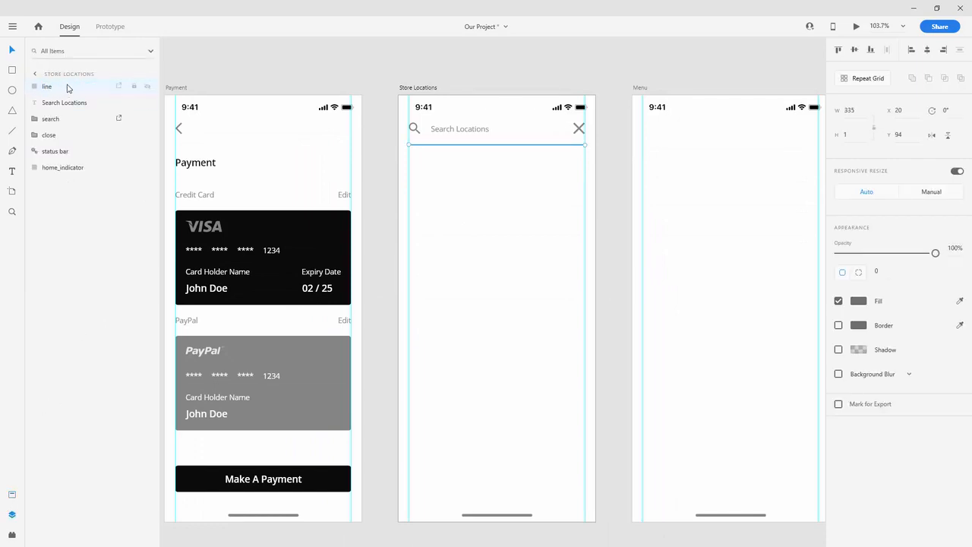
Reorder the layers so search sits above Search Locations and line sits directly below close
left_click_drag(68, 89, 65, 141)
left_click(74, 87)
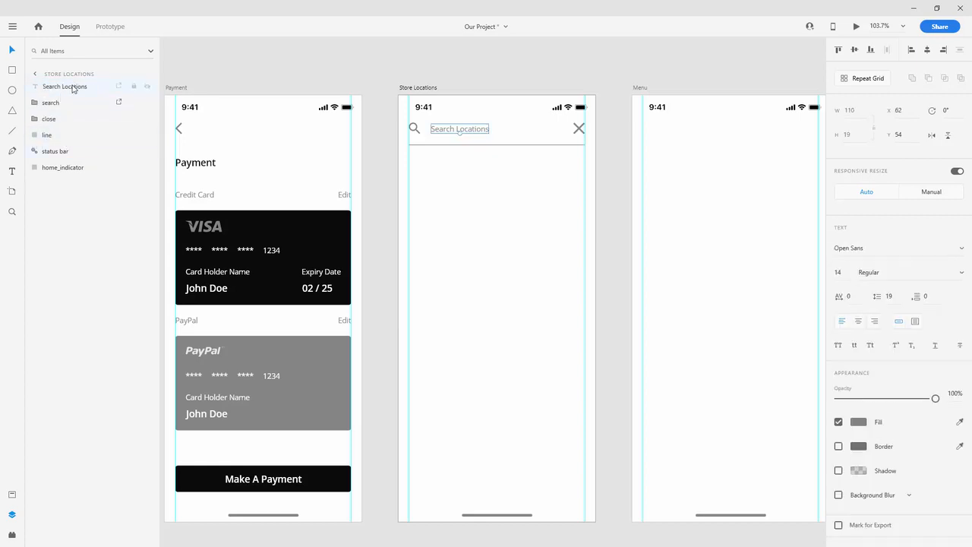
left_click_drag(73, 87, 70, 107)
key("ctrl+z")
left_click(35, 102)
Group the search, Search Locations, close and line layers, and place the group below the status bar layer
left_click(61, 87)
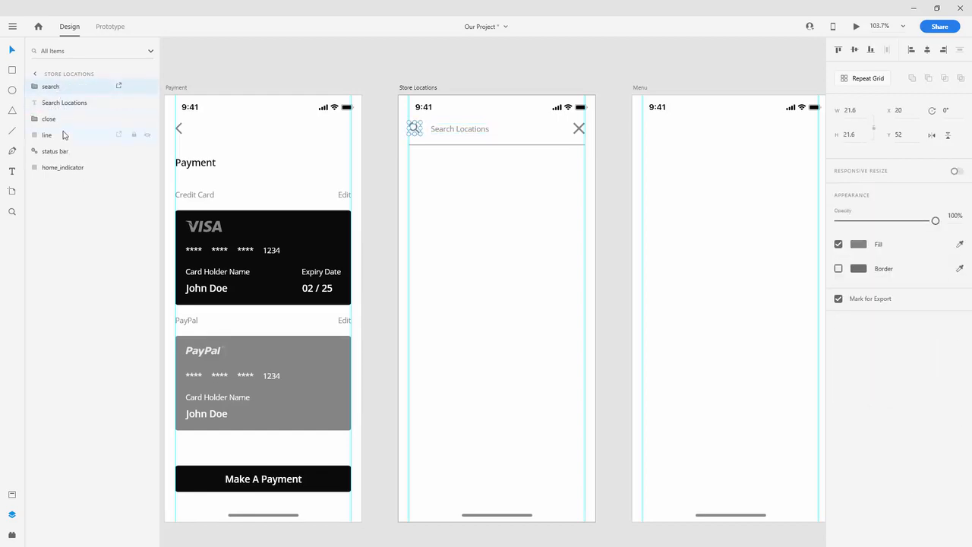
left_click(64, 135, "shift")
key("ctrl+g")
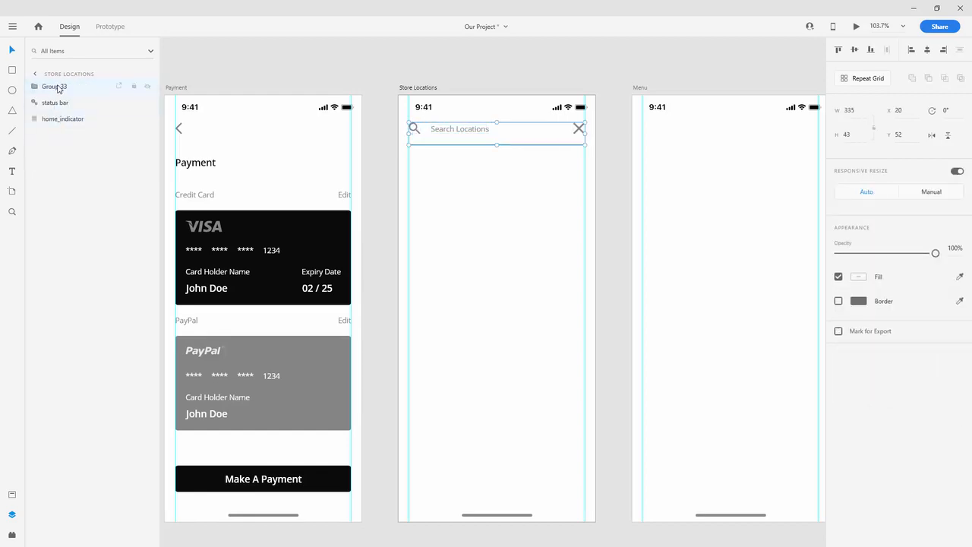
left_click_drag(58, 89, 56, 103)
Rename the new search row group as "search_bar"
double_click(56, 105)
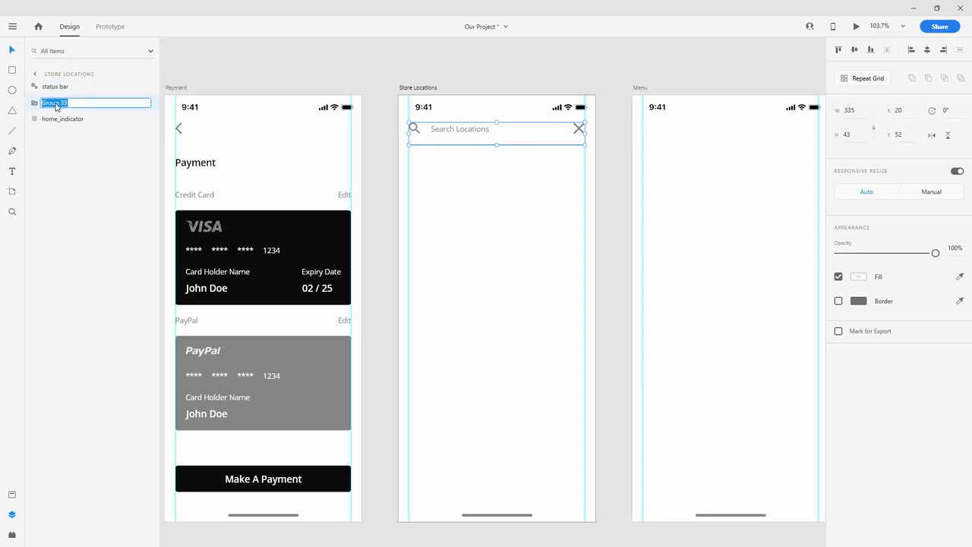
type("search_bar")
key("Return")
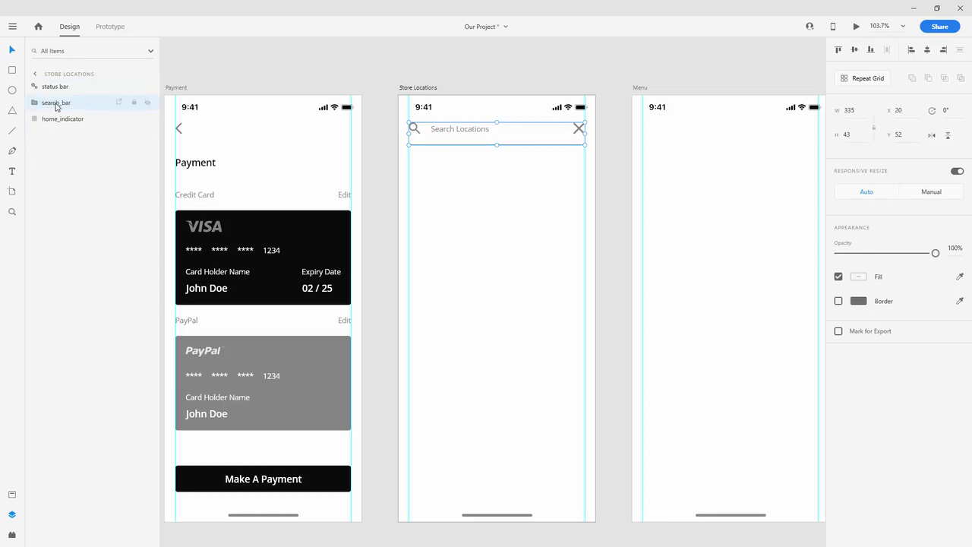
left_click(70, 120)
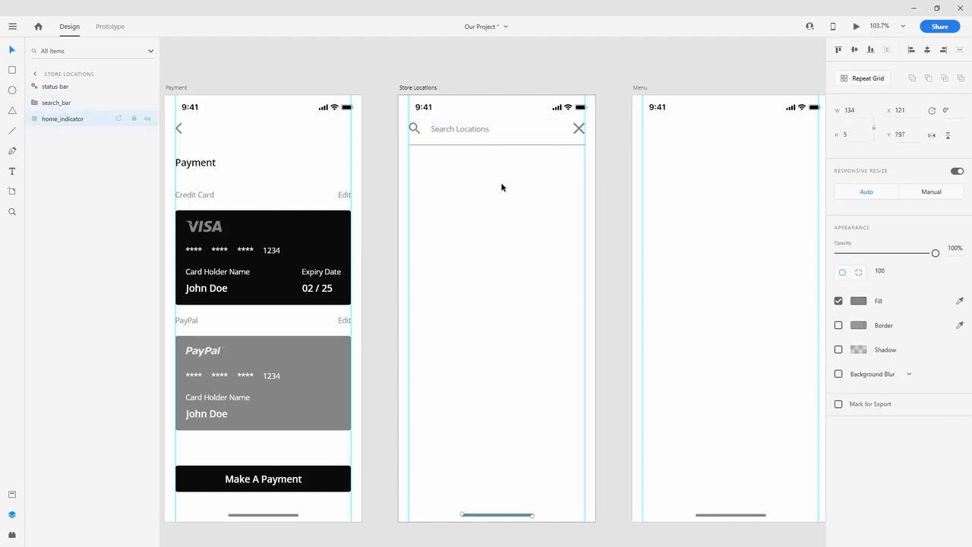
Draw a rectangle about 335 by 139 between the margin guides, above the home indicator on the Store Locations artboard
scroll(501, 187, "down", 2)
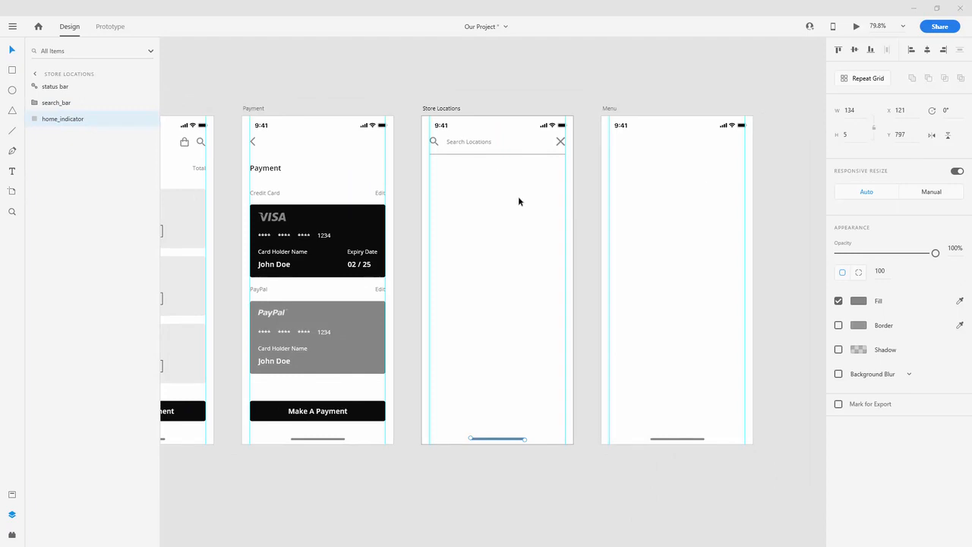
left_click(11, 69)
scroll(500, 359, "up", 3)
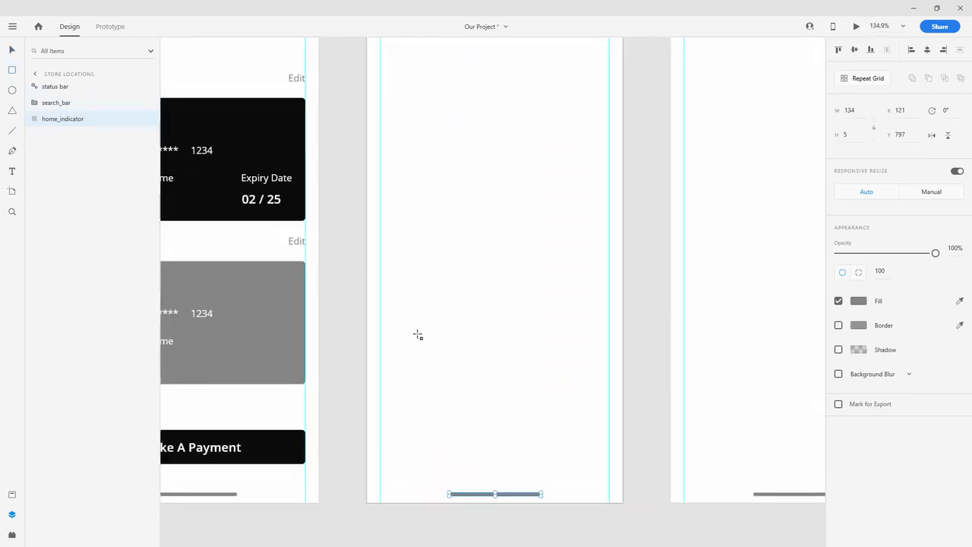
mouse_move(379, 343)
left_mouse_down()
mouse_move(580, 373)
mouse_move(609, 435)
left_mouse_up()
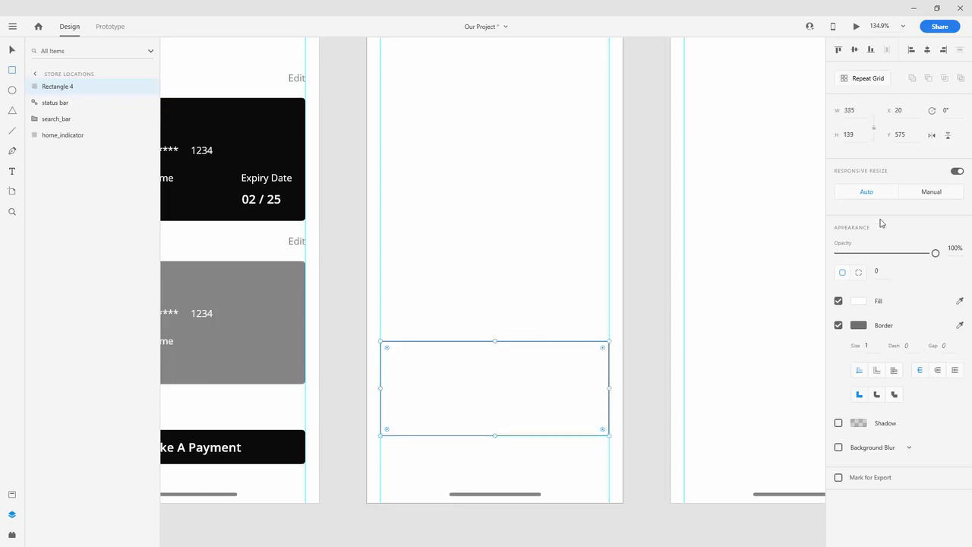
Round the new rectangle's corners to 5 and remove its border
left_click(878, 271)
type("5")
left_click(838, 325)
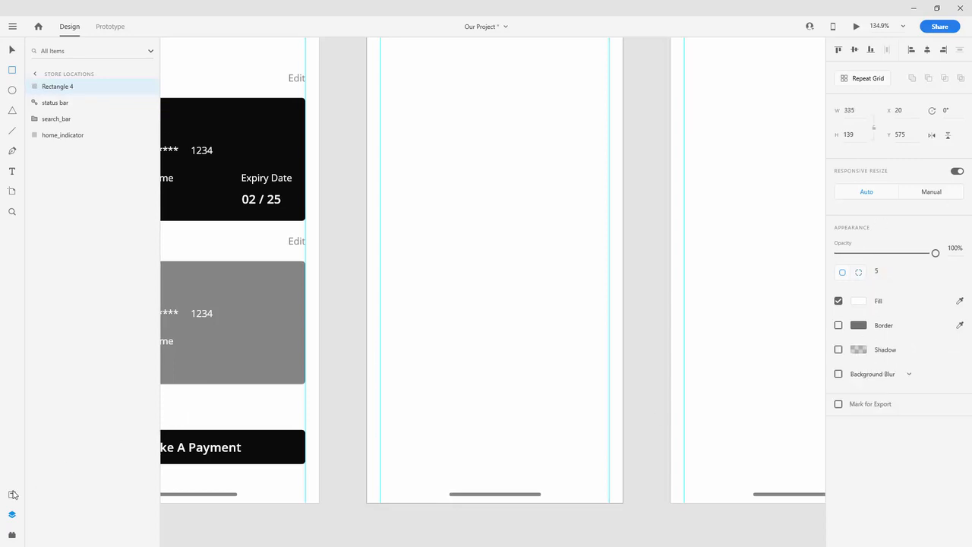
Fill the rectangle with the saved light grey colour and extend its top edge upward to a height of about 164
left_click(12, 495)
left_click(43, 161)
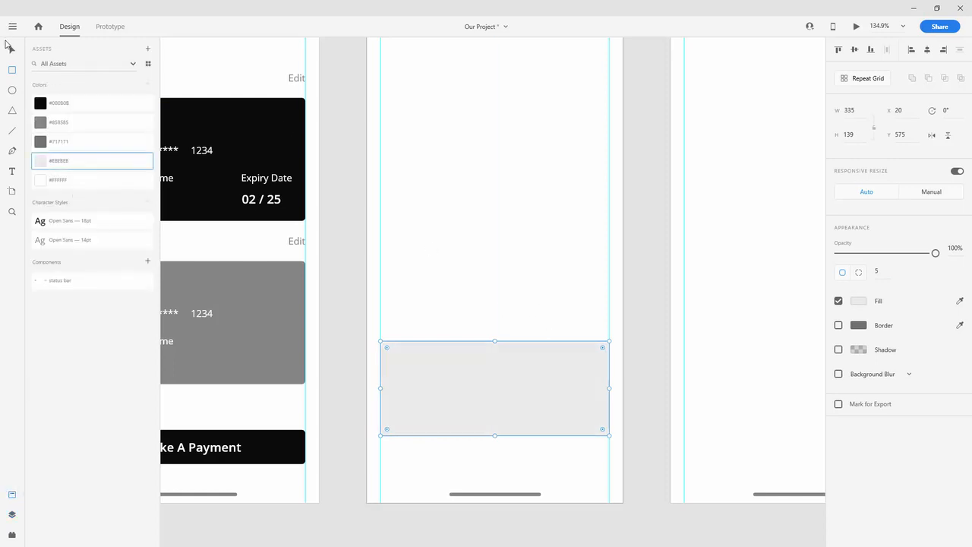
left_click_drag(494, 340, 500, 325)
Copy the Payment and Credit Card labels from the Payment artboard into the Store Locations artboard
scroll(499, 327, "down", 5)
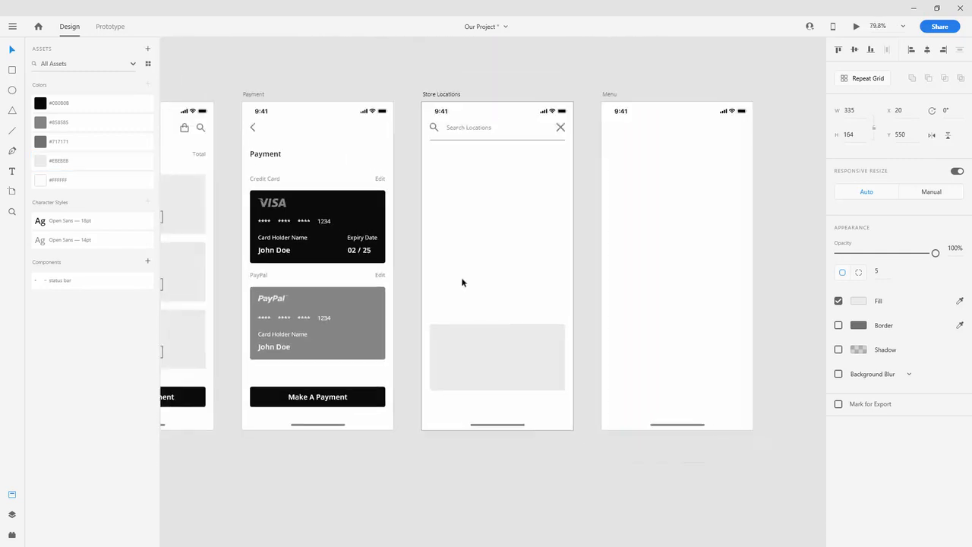
left_click(271, 158)
key("ctrl+c")
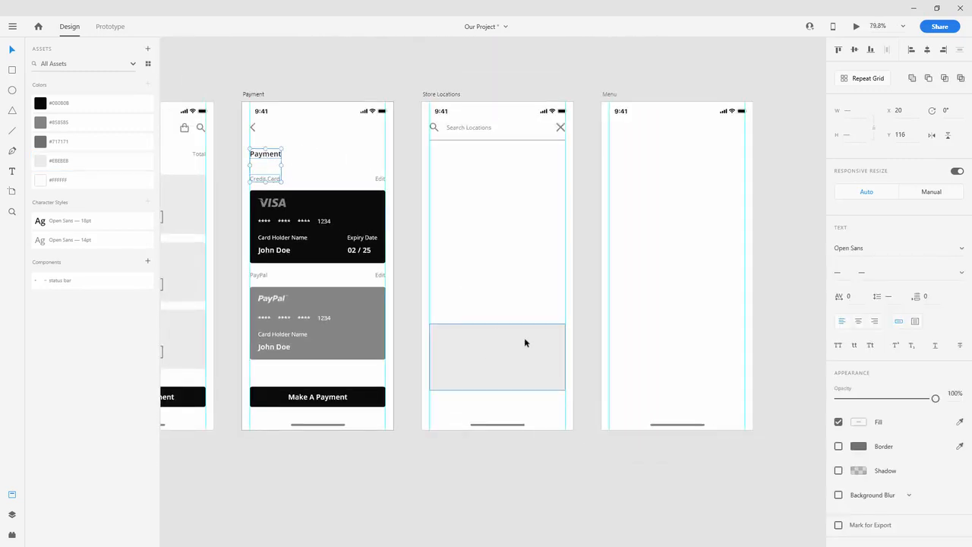
left_click(508, 297)
key("ctrl+v")
Move the pasted labels into the upper-left area of the light grey card, at about X 43, Y 574
scroll(494, 312, "up", 6)
scroll(417, 181, "up", 1)
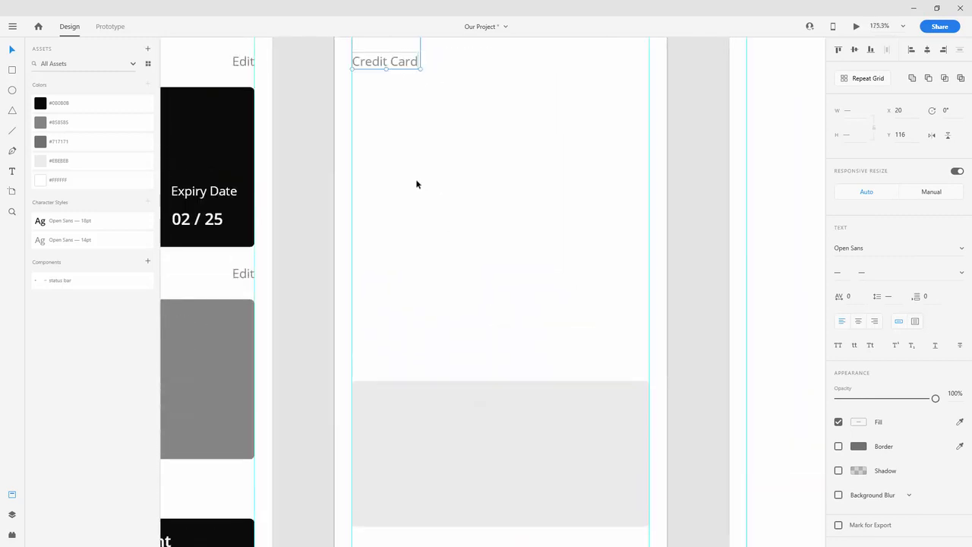
left_click_drag(398, 75, 421, 474)
scroll(421, 407, "down", 4)
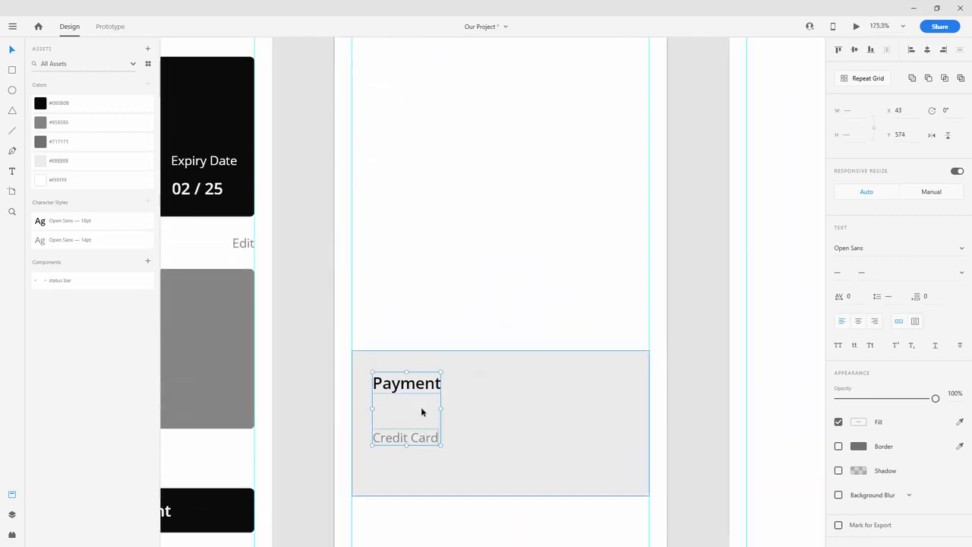
Replace the card's Payment title with "Belgrade Store"
scroll(396, 300, "up", 4)
double_click(427, 217)
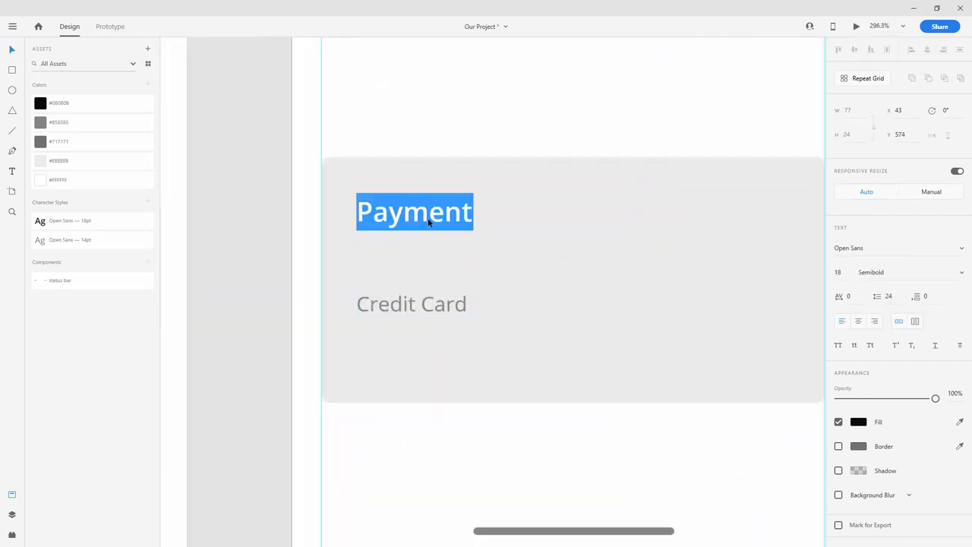
type("Belg")
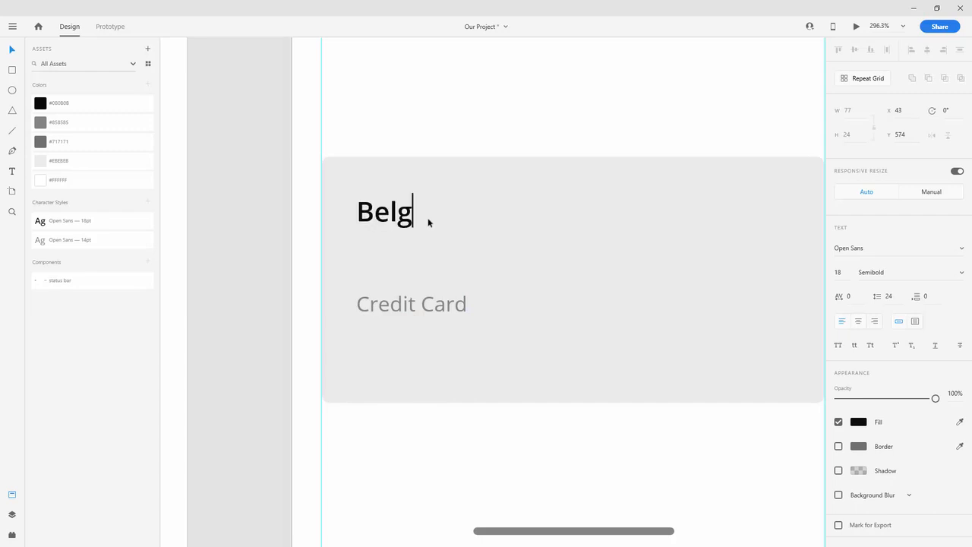
type("rade Store")
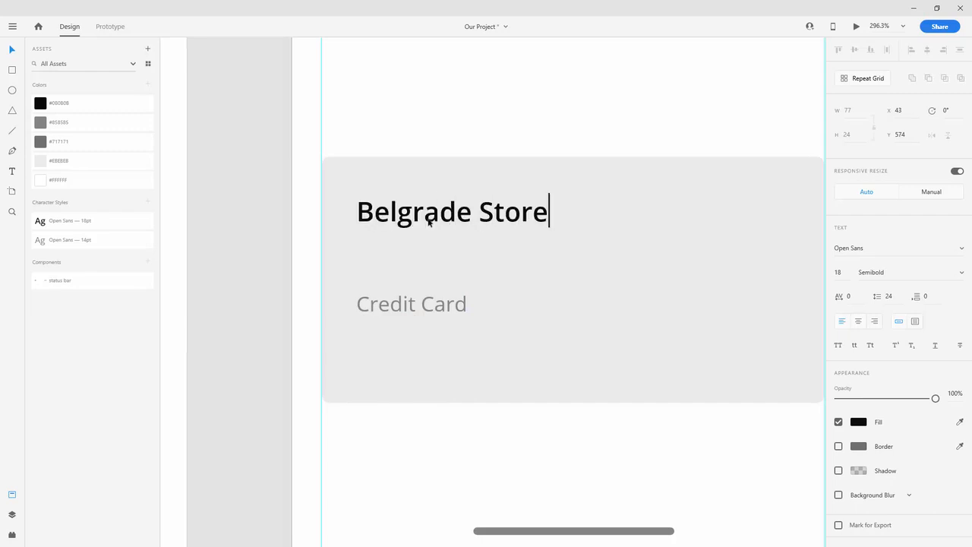
Replace the card's Credit Card text with the store's street address and move it closer below the title, to Y 618
left_click(440, 309)
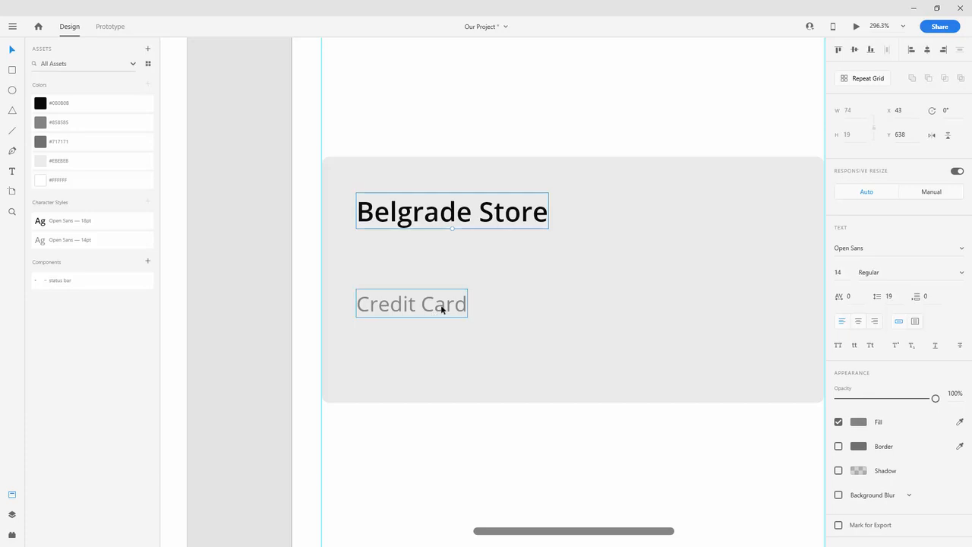
double_click(442, 309)
type("Evropska")
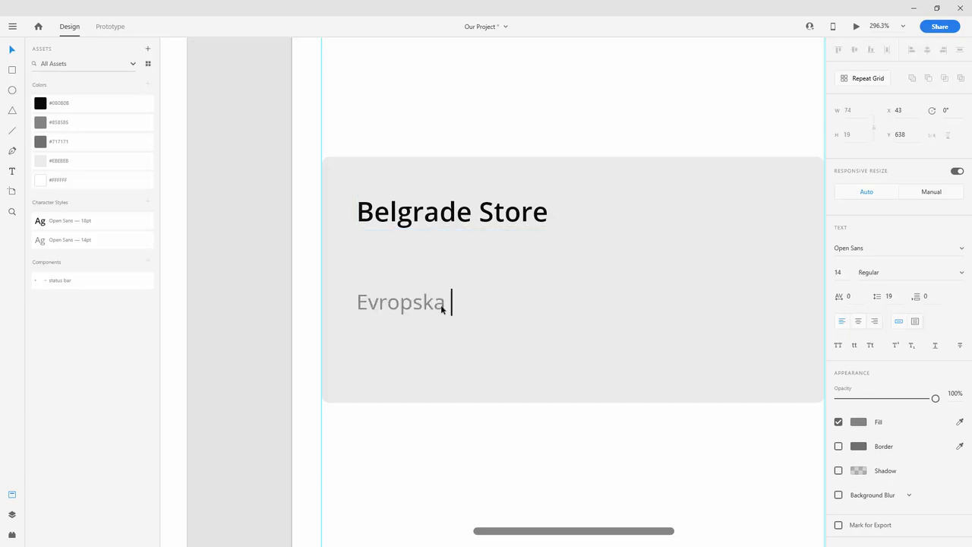
type(" 24")
left_click(501, 281)
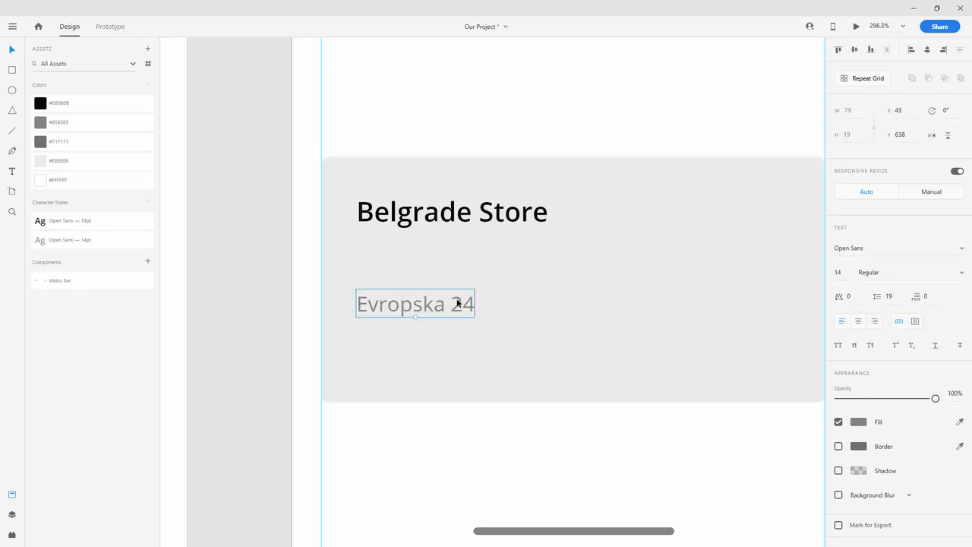
left_click_drag(460, 304, 463, 242)
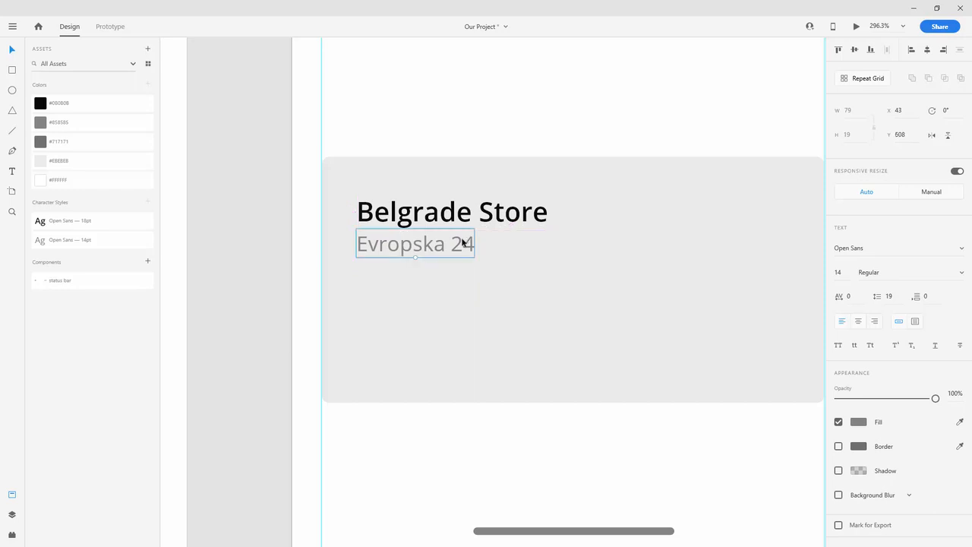
key("shift+Down")
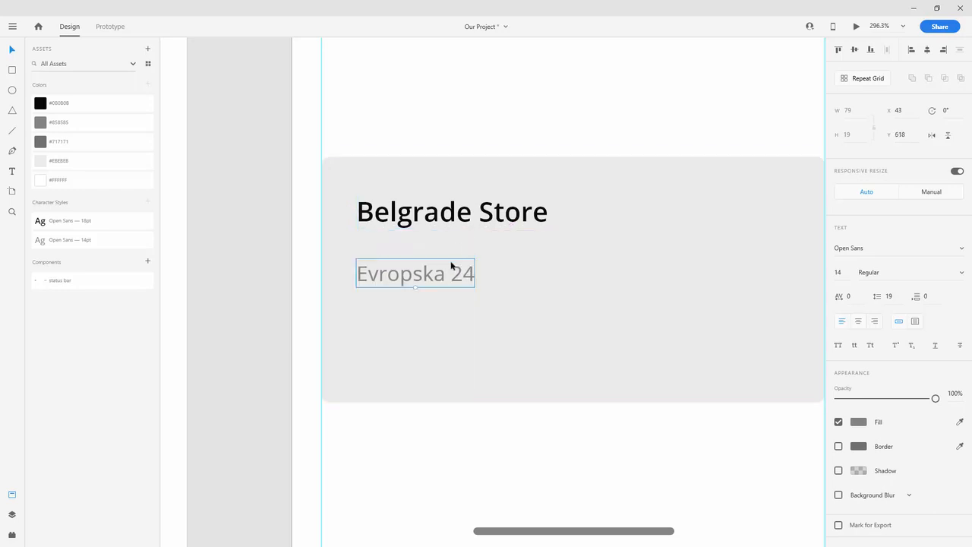
Duplicate the store card's address line below itself at Y 657, and make the copy read "More Details" with underlining
left_click_drag(451, 266, 448, 337)
double_click(415, 337)
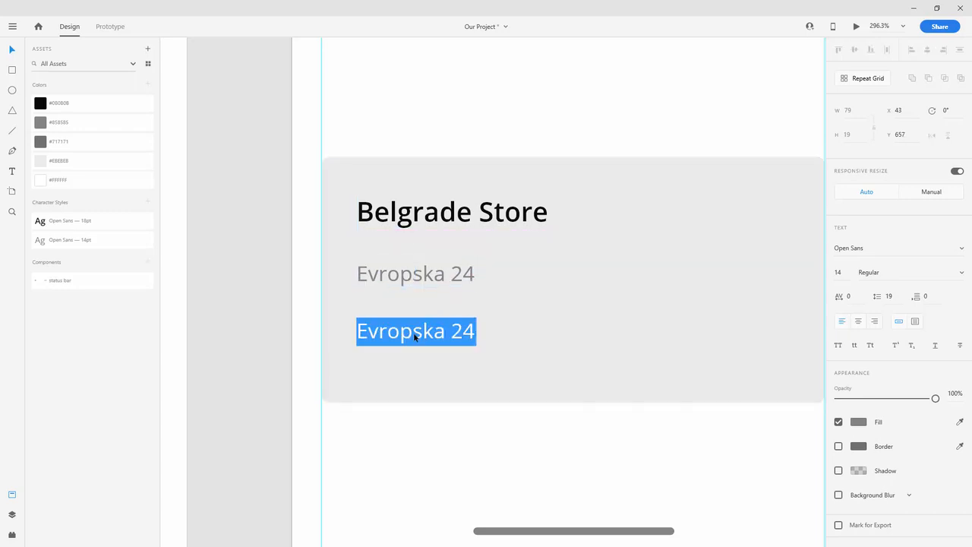
type("More De")
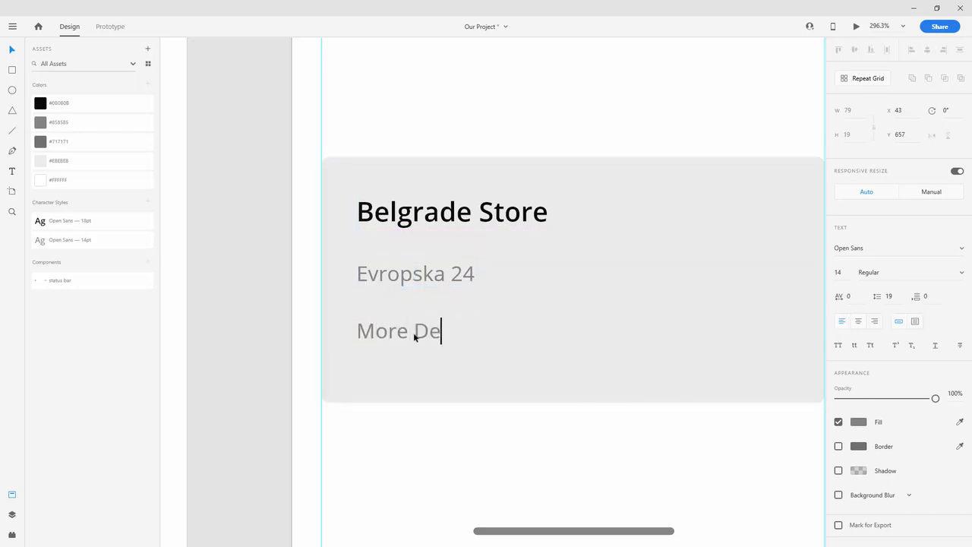
type("tails")
key("ctrl+a")
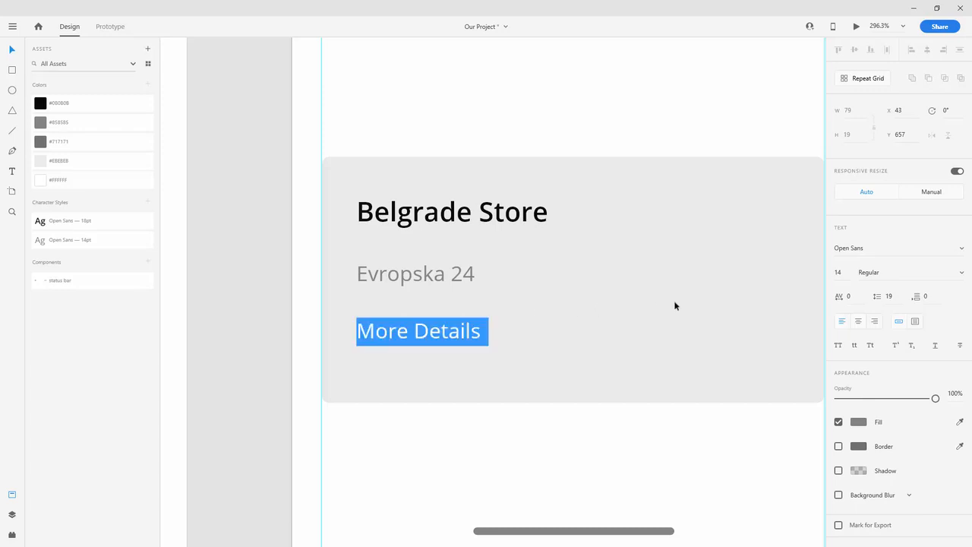
left_click(935, 345)
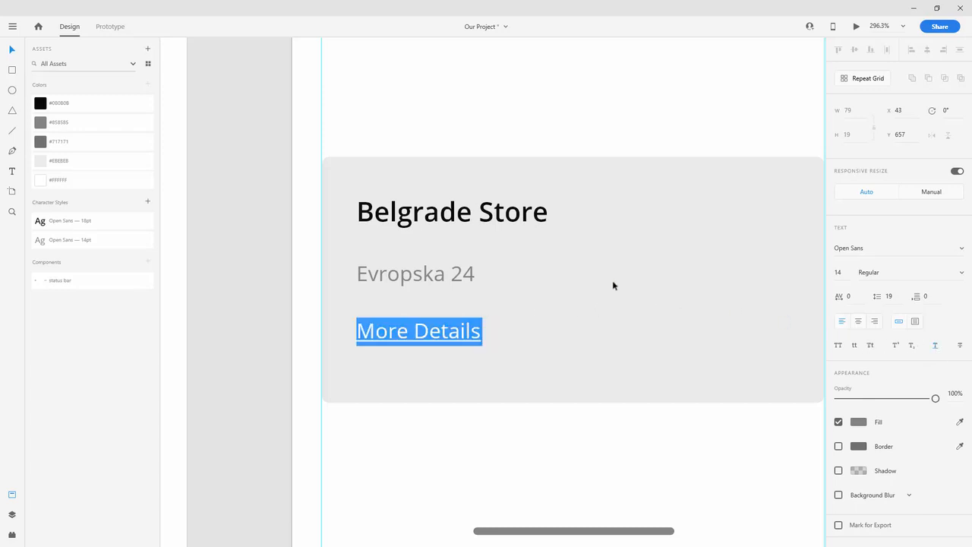
key("Escape")
scroll(363, 298, "down", 2)
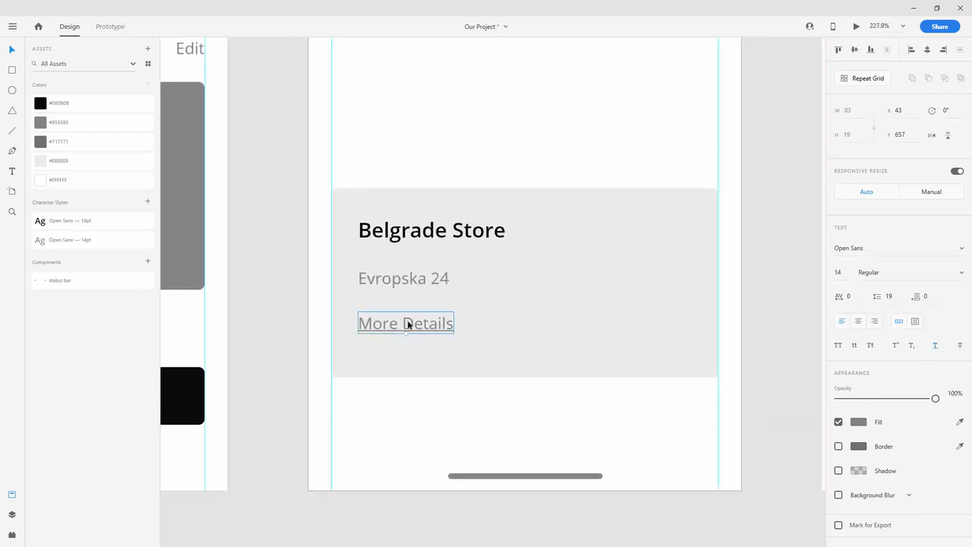
scroll(408, 322, "down", 4)
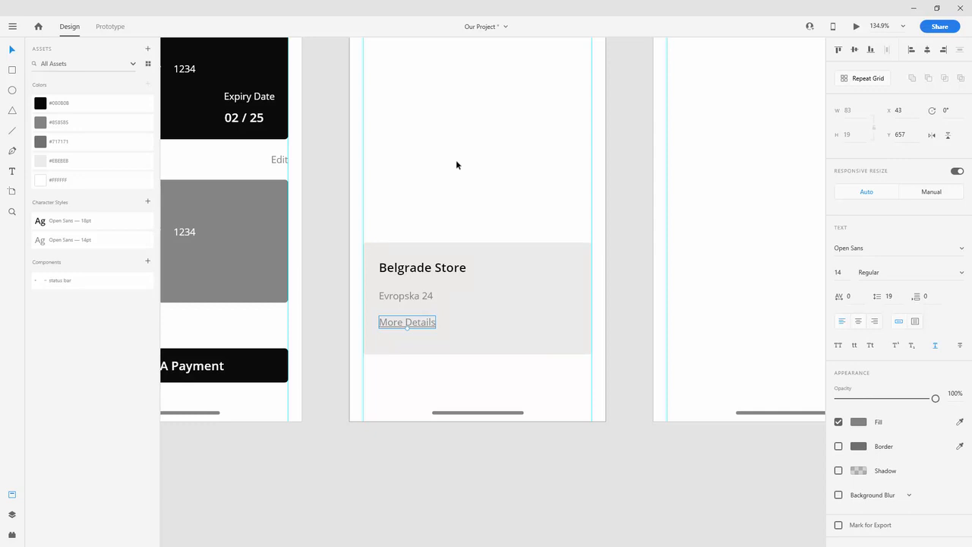
scroll(455, 159, "up", 2)
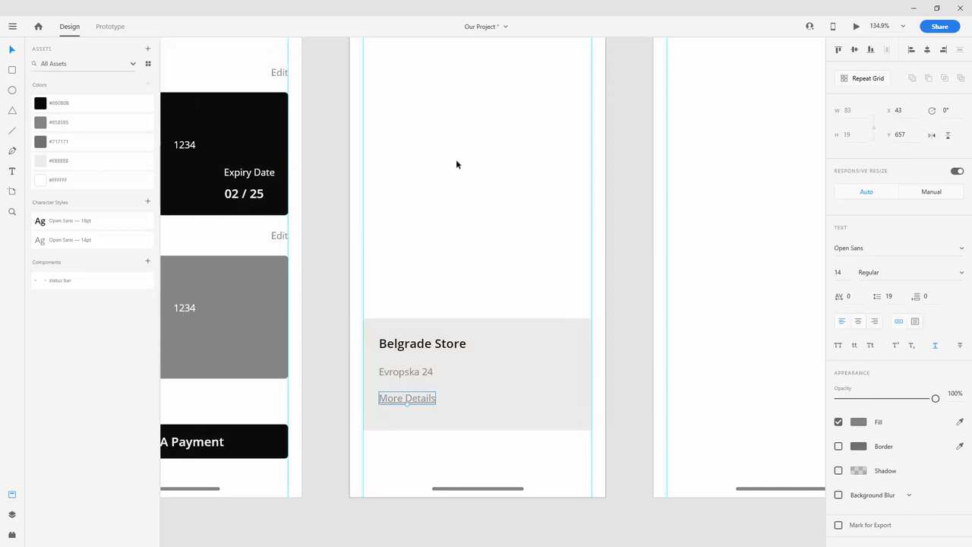
scroll(456, 159, "down", 2)
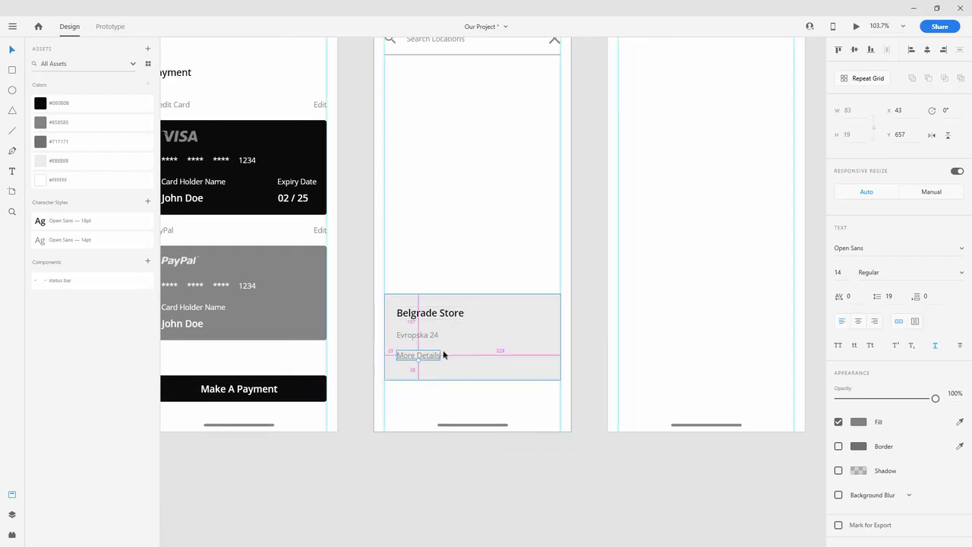
scroll(443, 349, "up", 2)
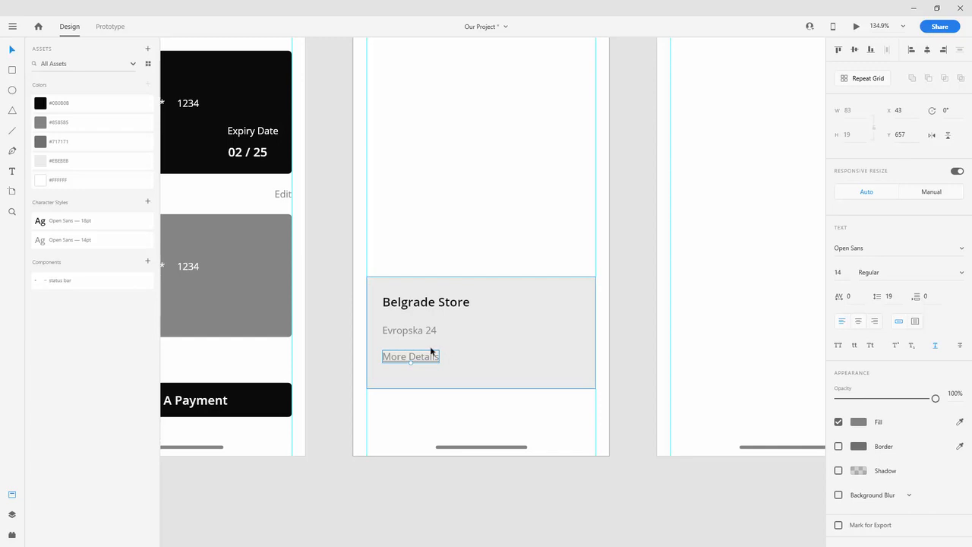
scroll(498, 349, "up", 3)
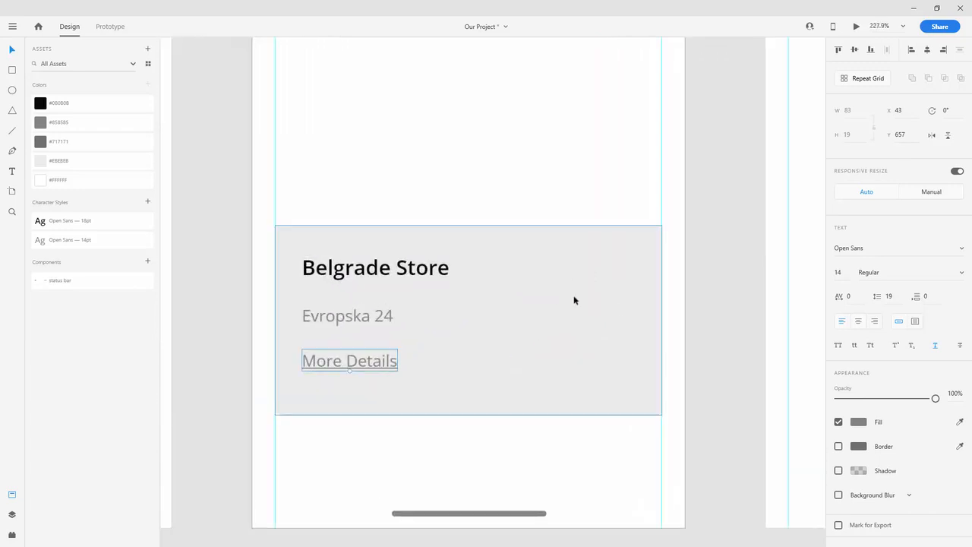
Copy the curved directions arrow from the icons artboard into the right part of the store card, at about X 287, Y 635
scroll(560, 317, "down", 5)
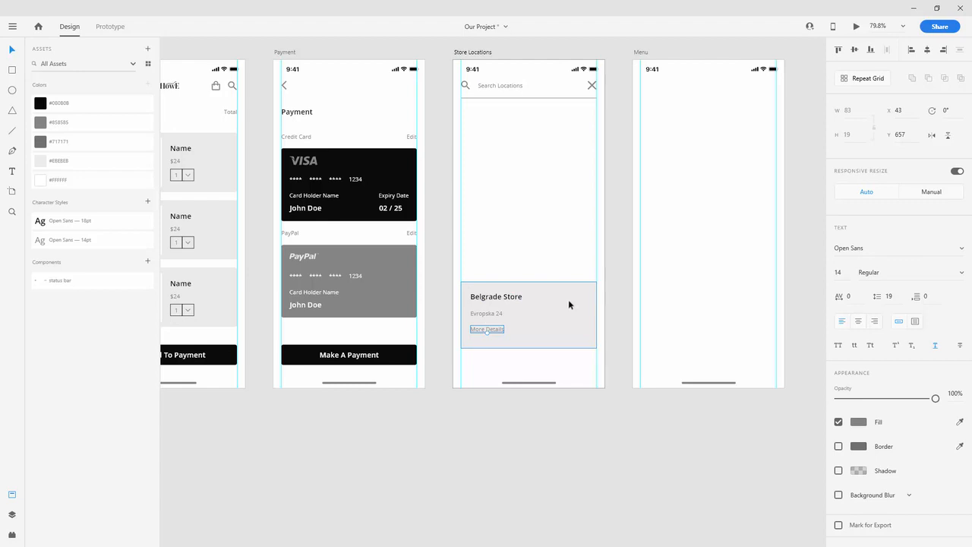
scroll(570, 301, "down", 10)
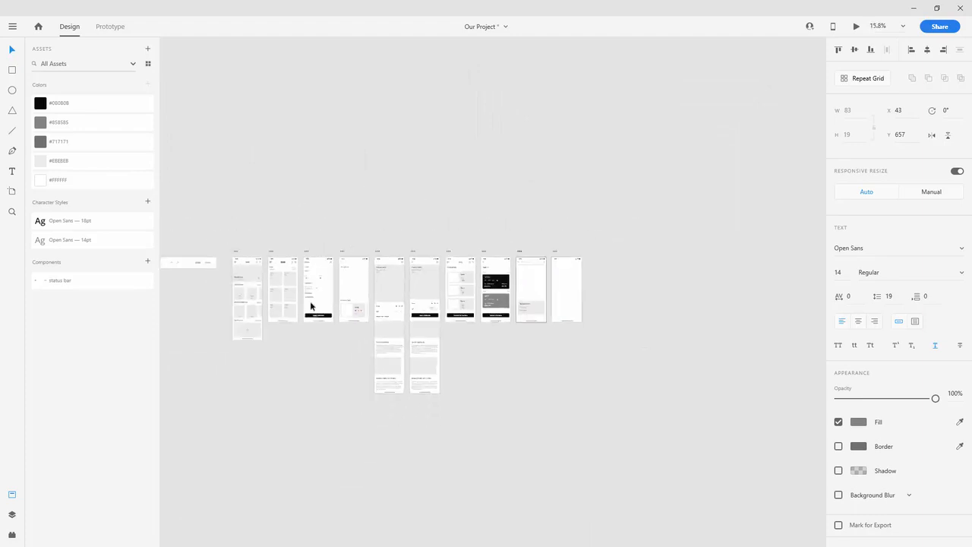
scroll(230, 291, "up", 15)
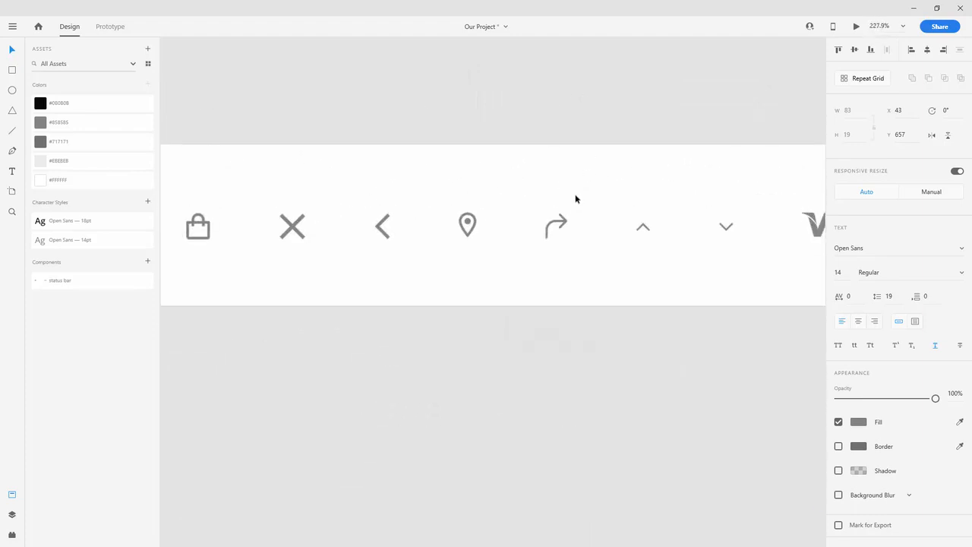
left_click(565, 221)
scroll(469, 243, "down", 15)
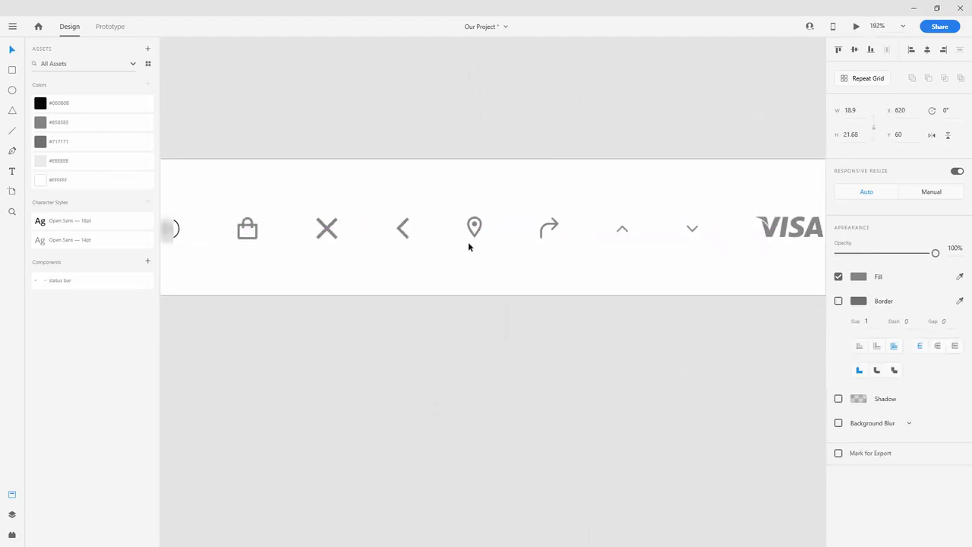
scroll(805, 283, "up", 10)
scroll(408, 331, "up", 5)
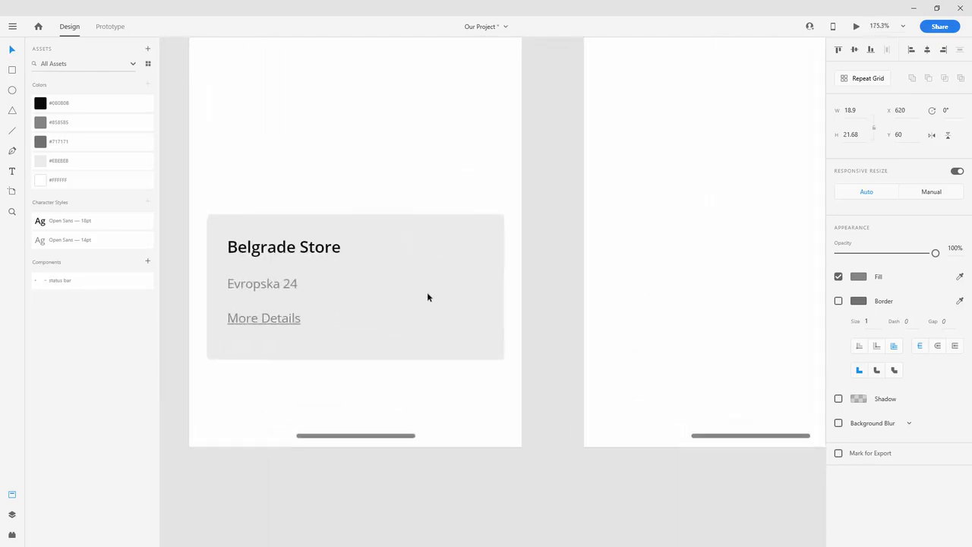
left_click(427, 295)
key("ctrl+v")
left_click_drag(361, 240, 456, 295)
key("ctrl+z")
left_click(361, 238)
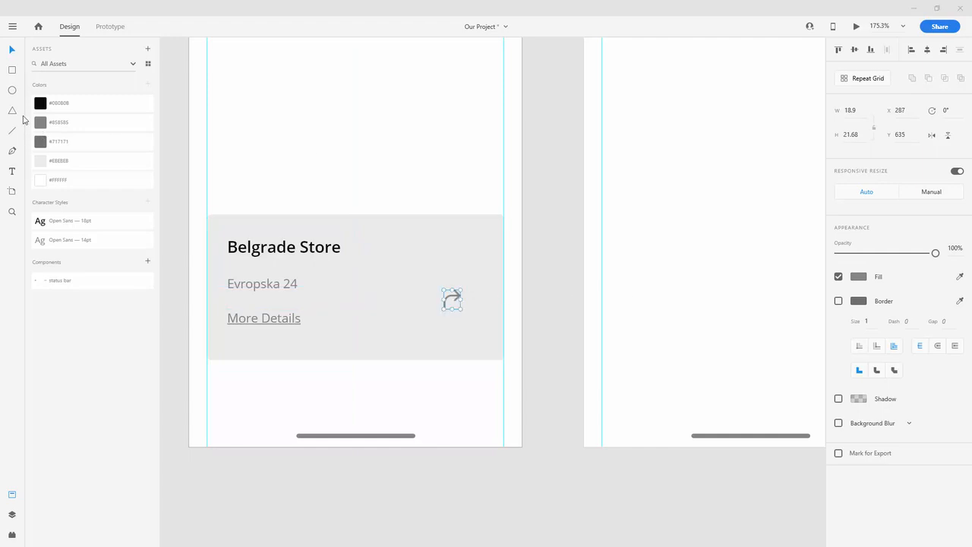
Draw a circle over the directions arrow at about X 270, Y 611, and set its size to 50 × 50
left_click(12, 91)
scroll(532, 345, "up", 10)
left_click_drag(244, 130, 408, 293)
type("50")
key("Tab")
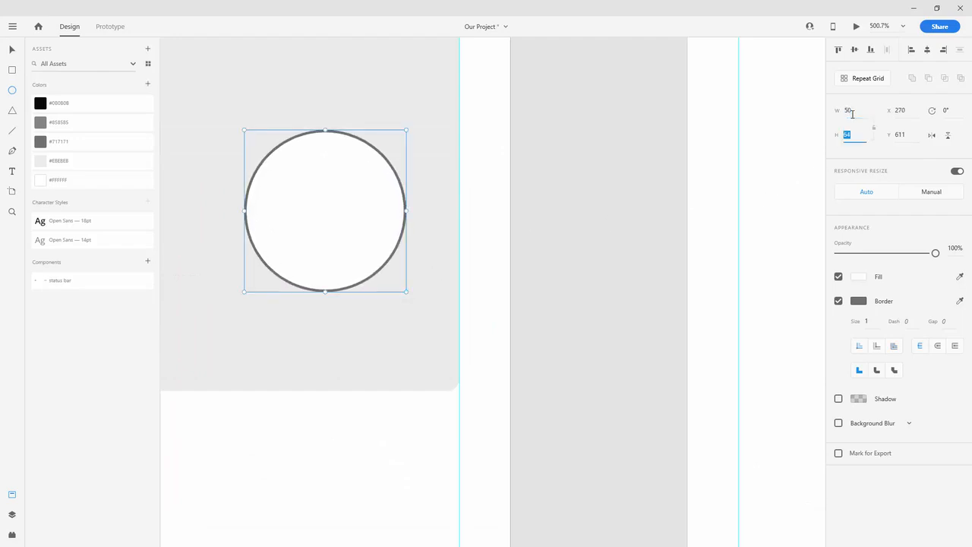
type("50")
key("Return")
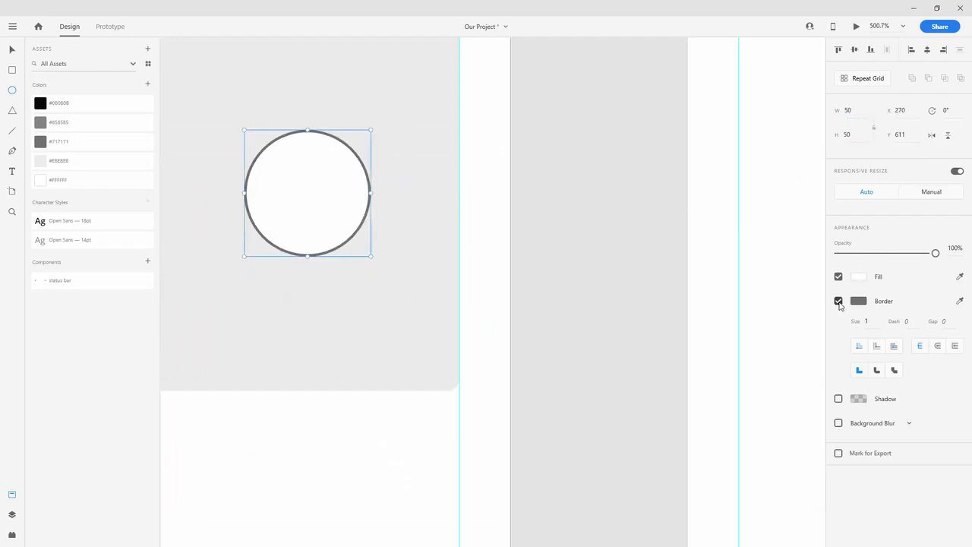
Remove the new circle's border and place its layer directly beneath the directions_arrow layer
left_click(839, 301)
left_click_drag(348, 202, 514, 189)
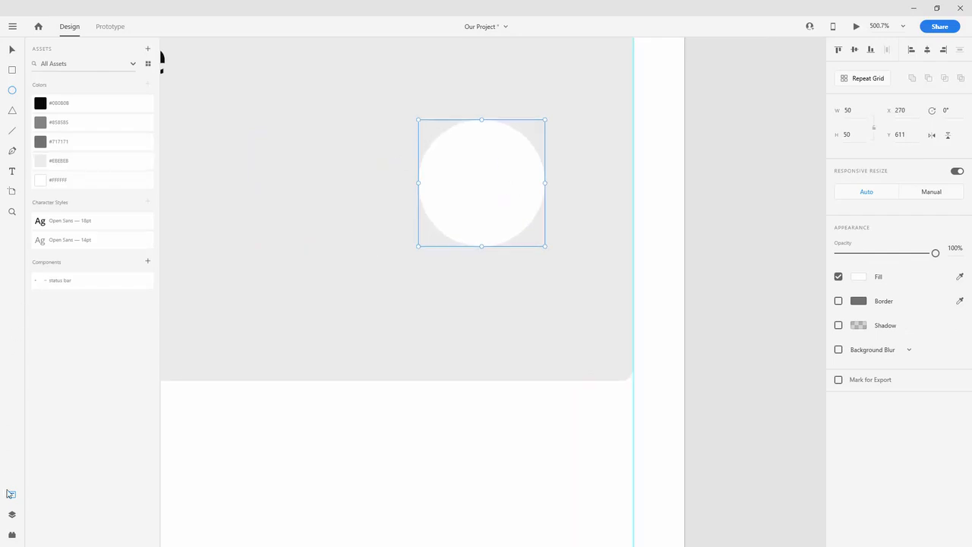
left_click(11, 514)
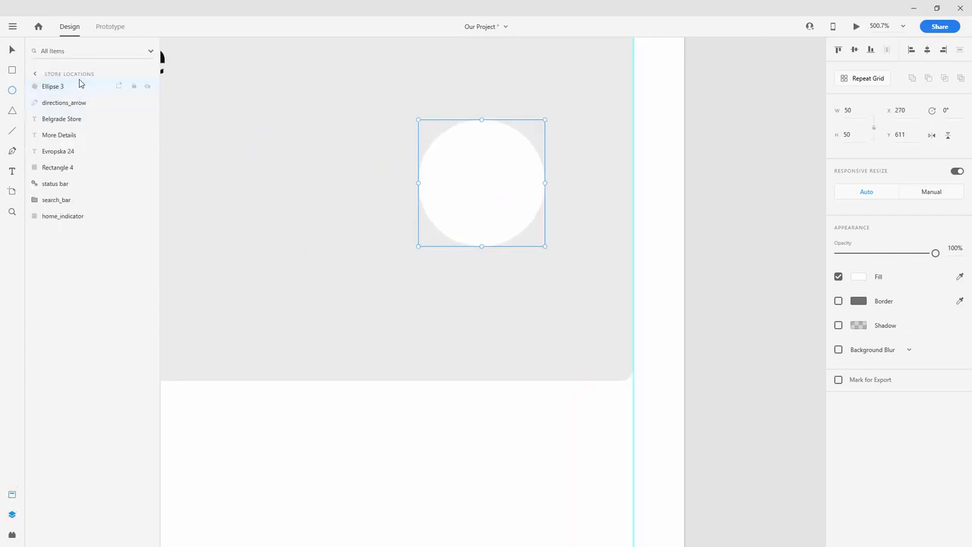
left_click_drag(79, 86, 68, 115)
Rename the ellipse layer as "circle"
double_click(53, 102)
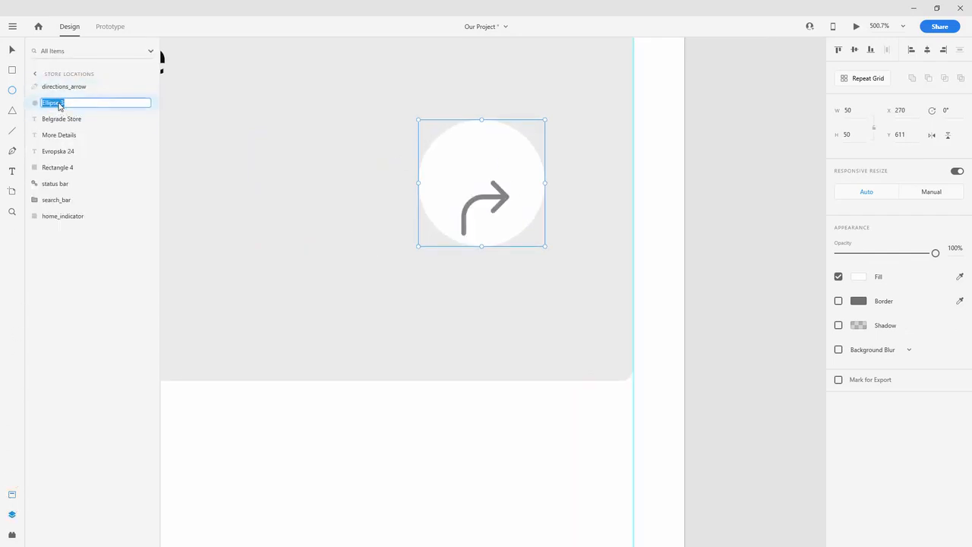
type("circle")
key("Return")
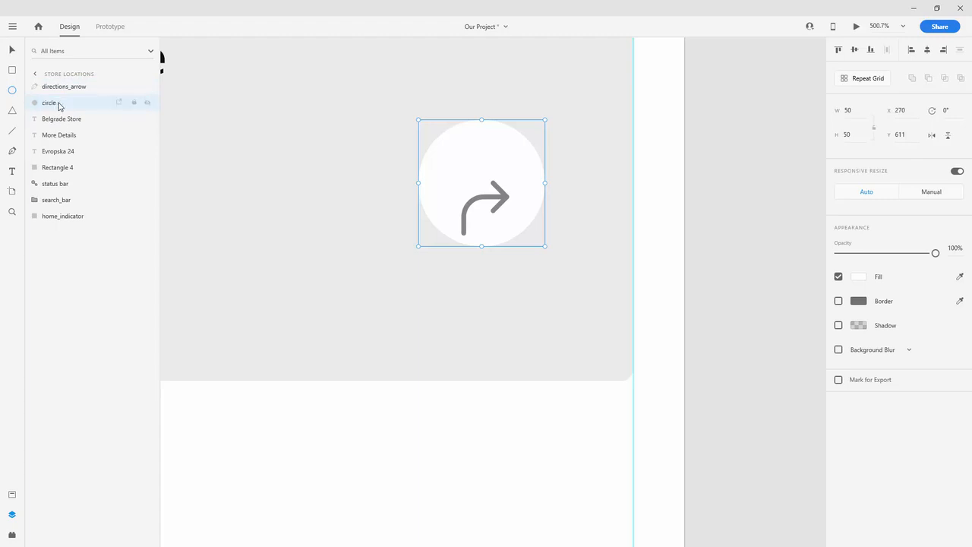
Align the directions arrow and the circle to each other's centre, vertically and horizontally
left_click(76, 88, "shift")
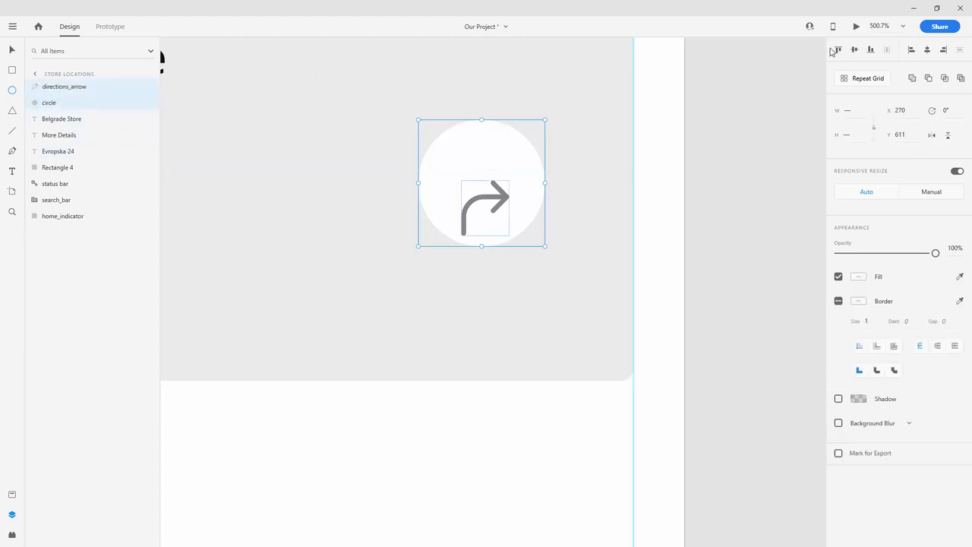
left_click(854, 50)
left_click(926, 50)
scroll(472, 165, "down", 2)
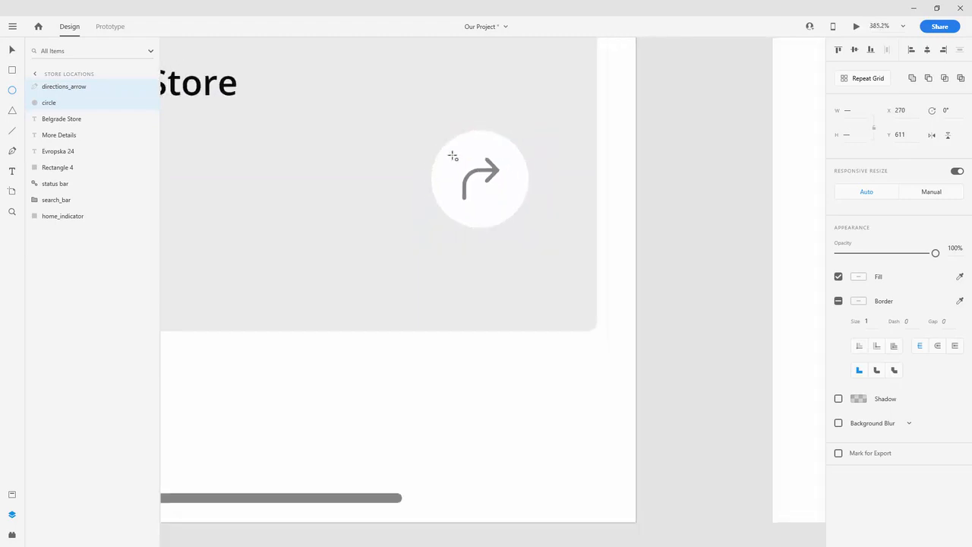
Move the arrow and circle together to X 265, Y 607, vertically centred near the card's right edge
scroll(395, 189, "down", 4)
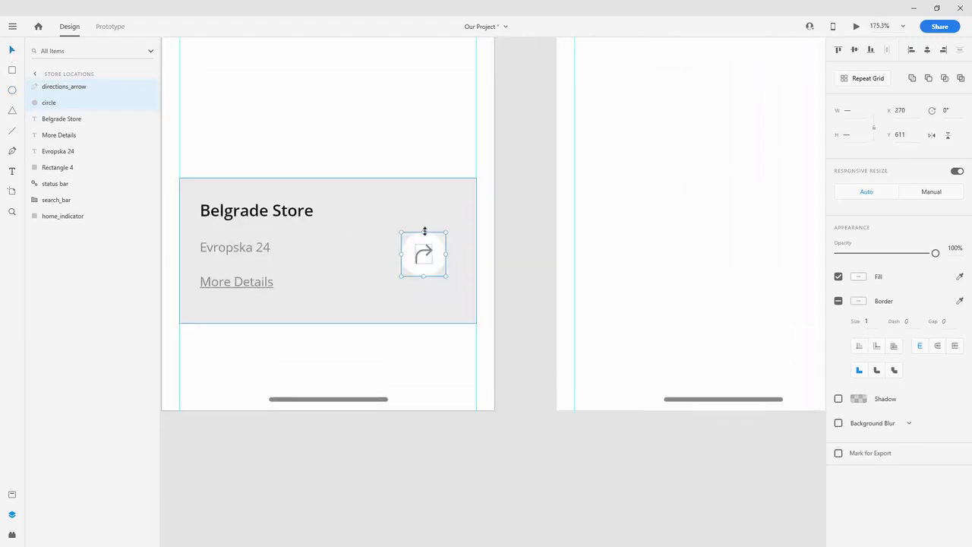
left_click_drag(439, 250, 460, 249)
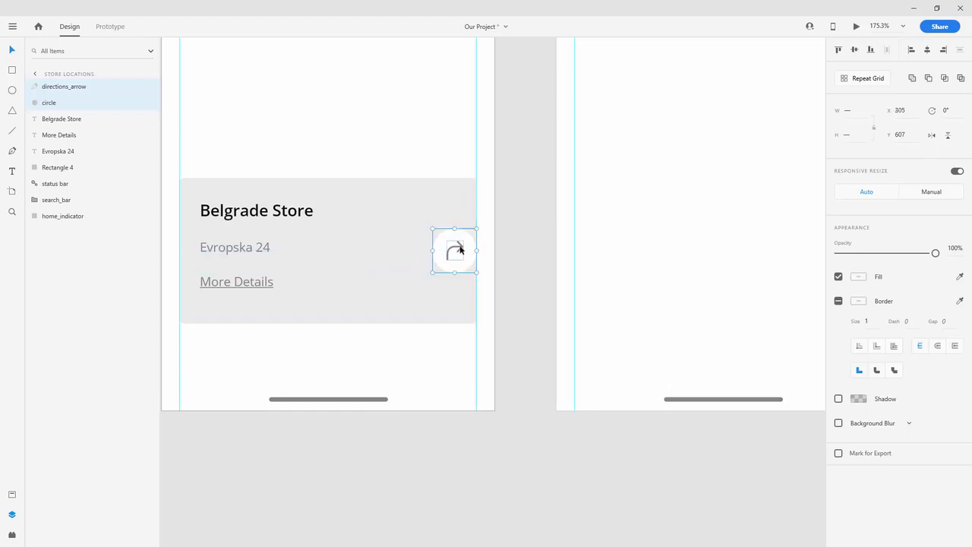
key("shift+Left")
key("shift+Left")
key("shift+Left")
key("shift+Left")
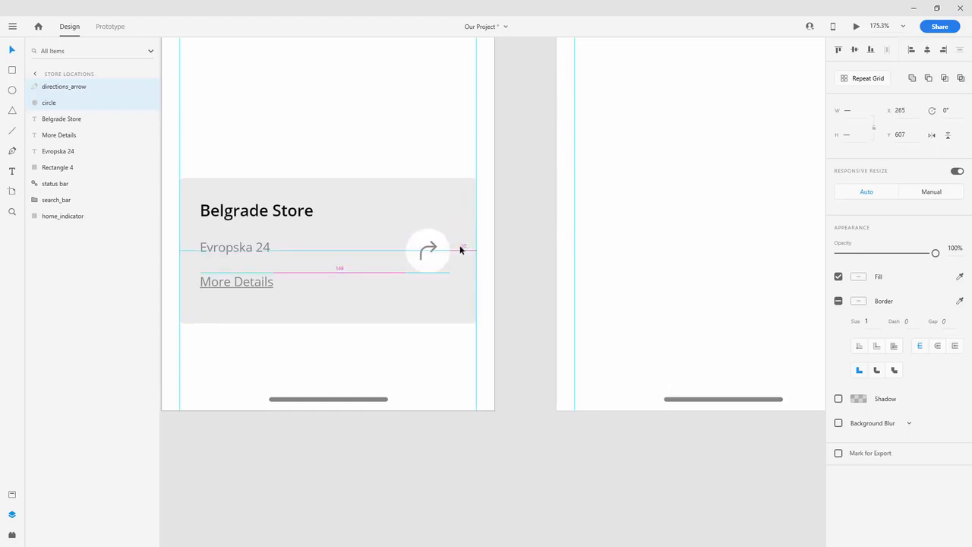
Group the card's title, address line and More Details text
scroll(180, 249, "up", 3)
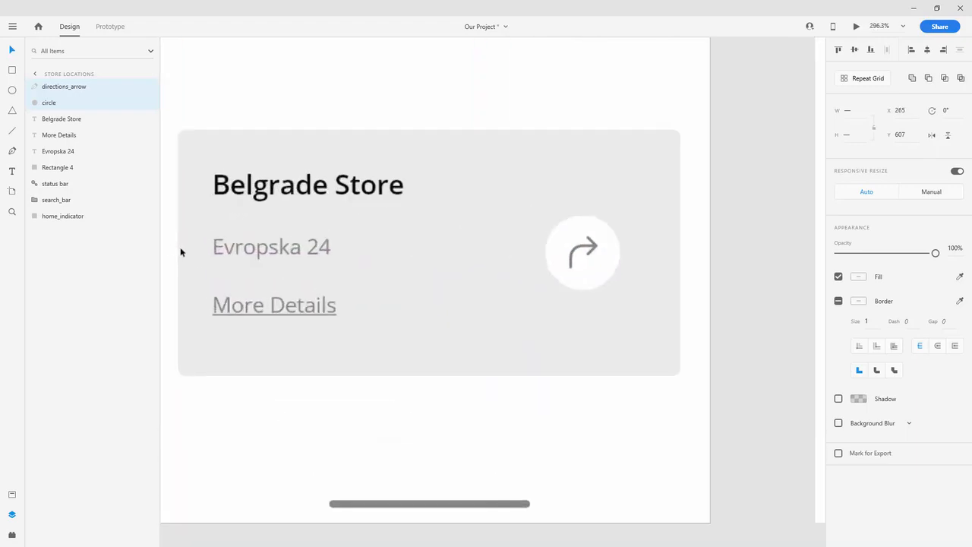
left_click(274, 248)
left_click(284, 307, "shift")
left_click(387, 186, "shift")
key("ctrl+g")
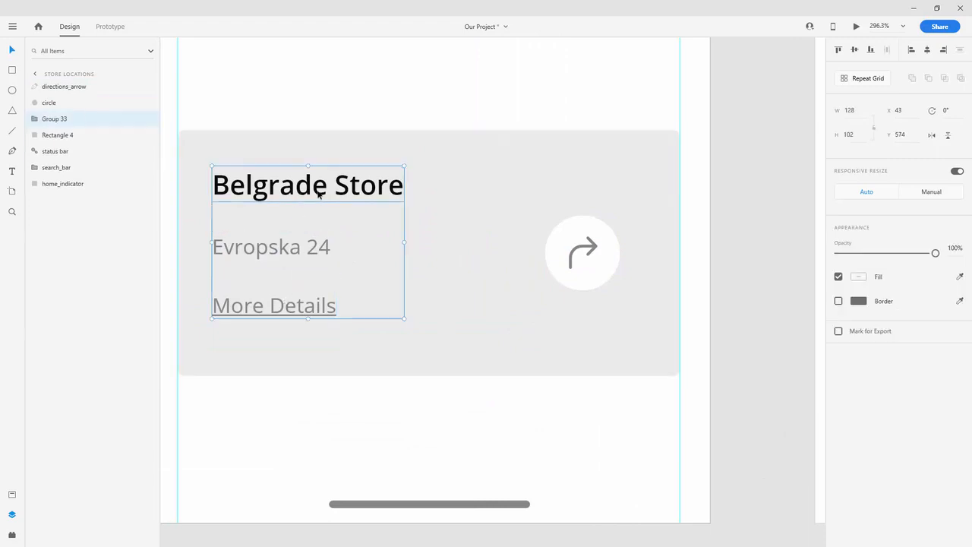
Vertically centre the text group on the light grey card rectangle
left_click(425, 195)
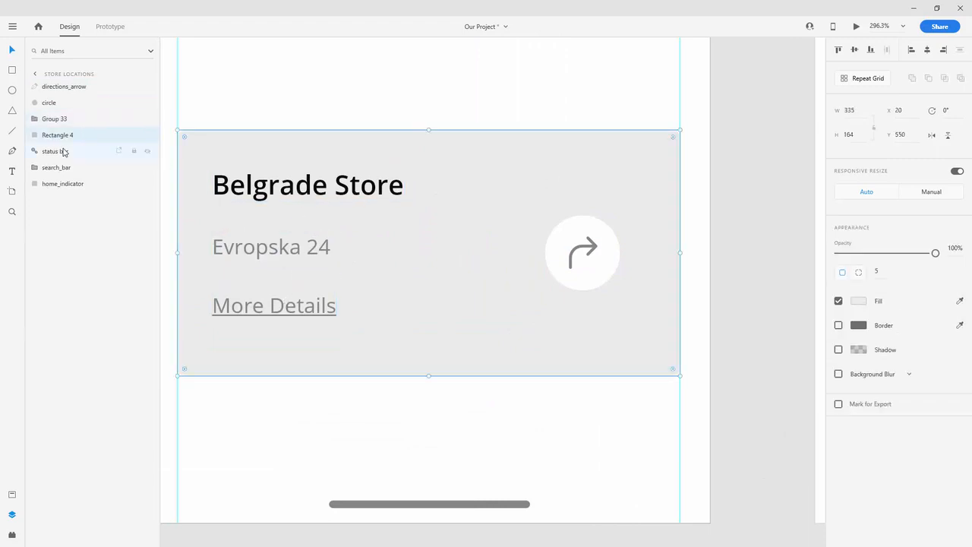
left_click(65, 119, "shift")
left_click(855, 49)
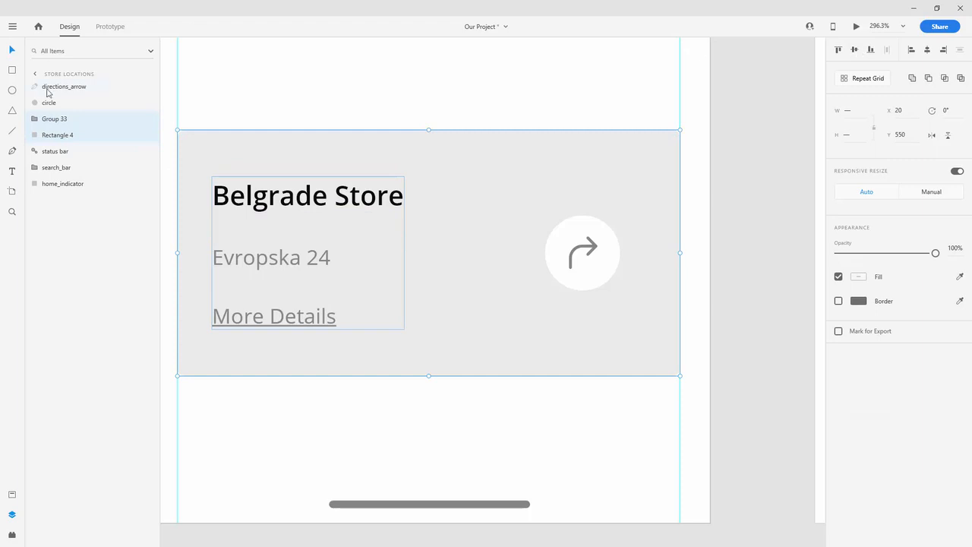
Rename the group holding the card's three text lines as "text"
right_click(58, 122)
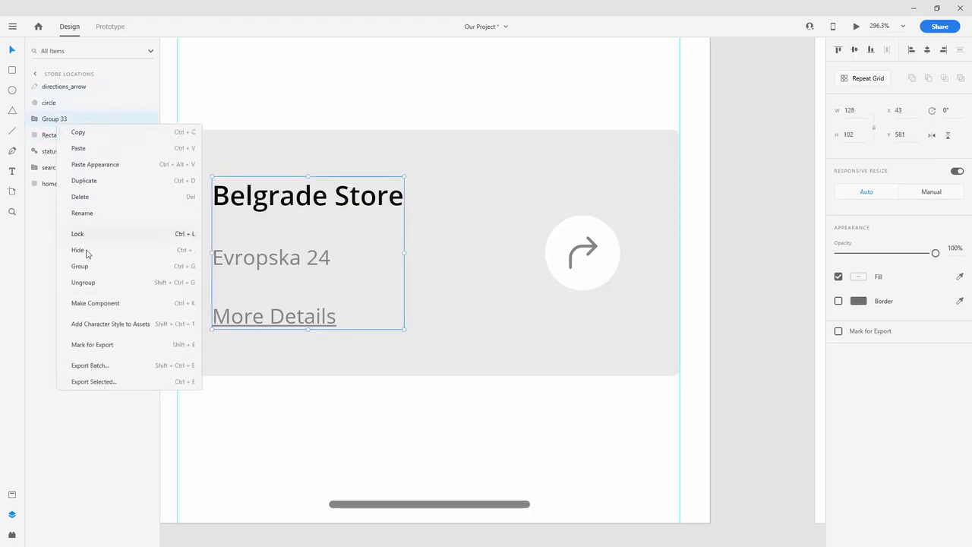
left_click(47, 119)
double_click(51, 117)
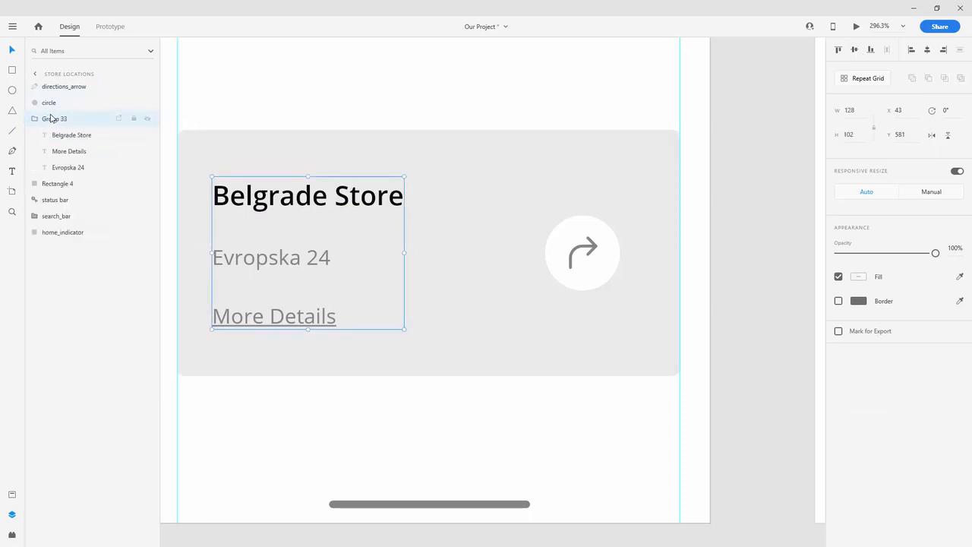
double_click(62, 120)
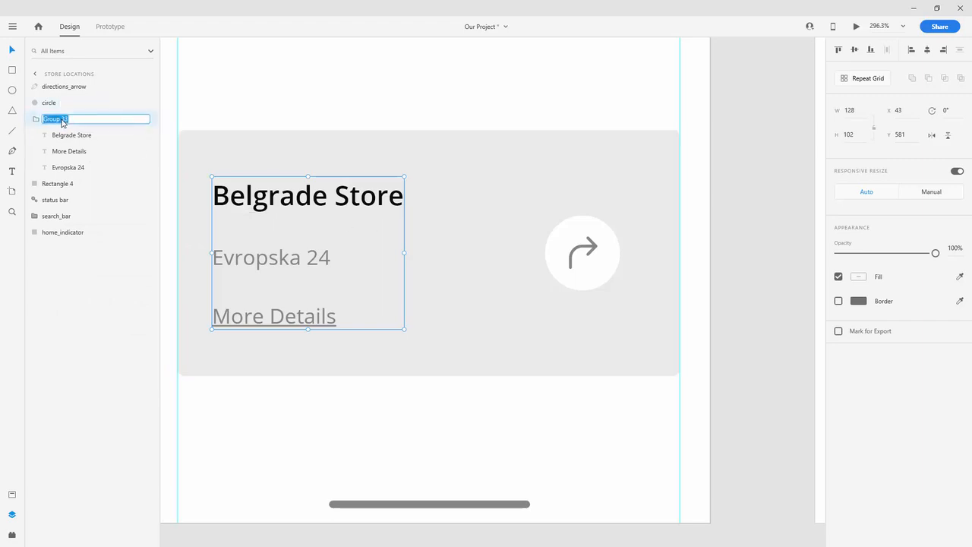
type("text")
key("Return")
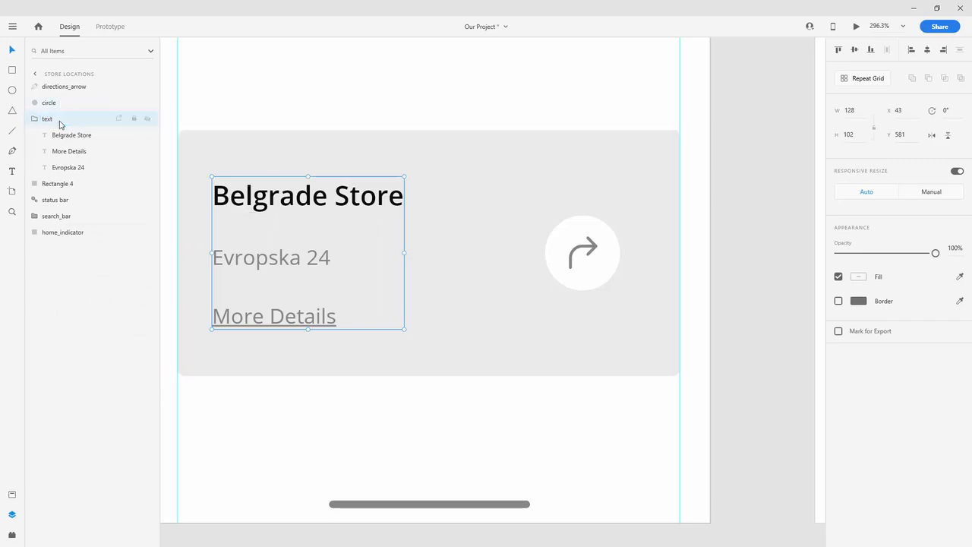
Rename the card's light grey background rectangle as "card_bg"
left_click(35, 119)
double_click(54, 136)
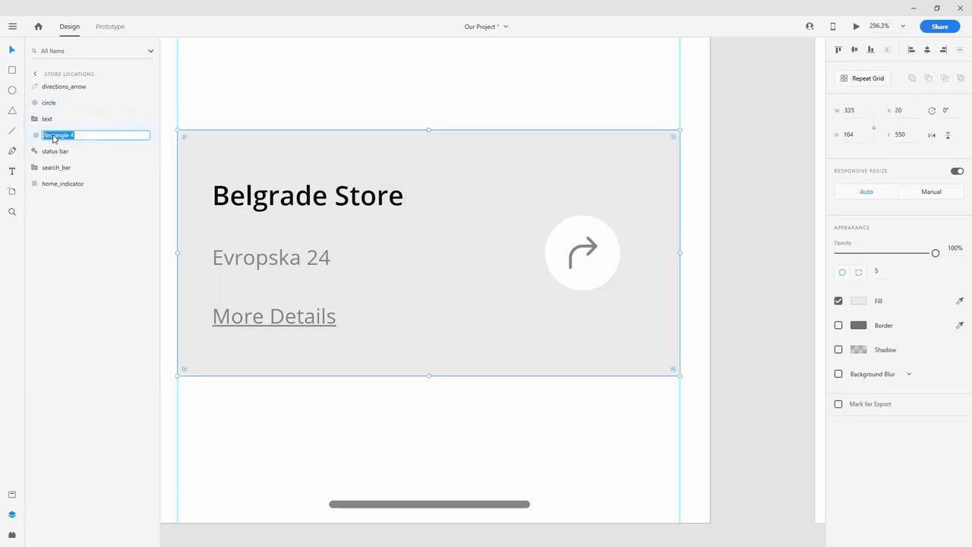
type("card")
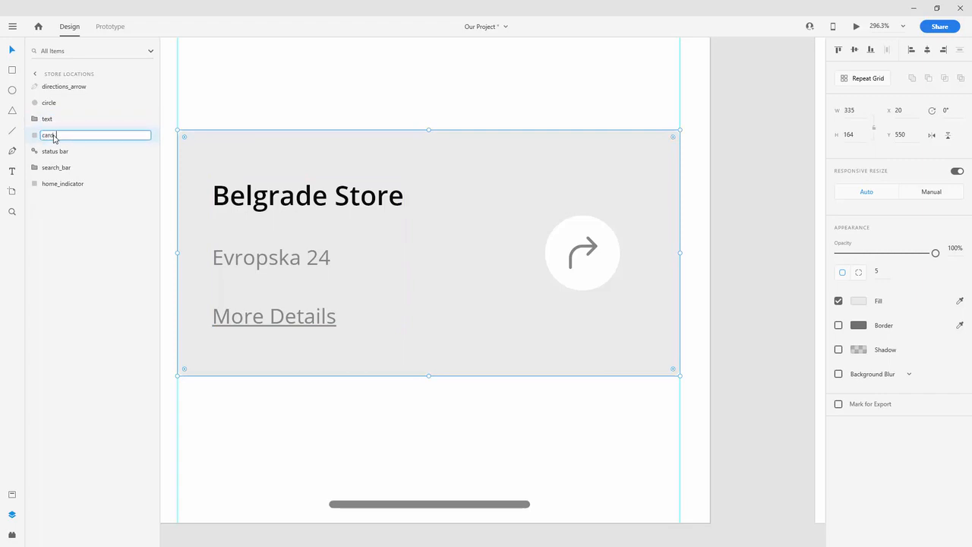
type("_bg")
key("Return")
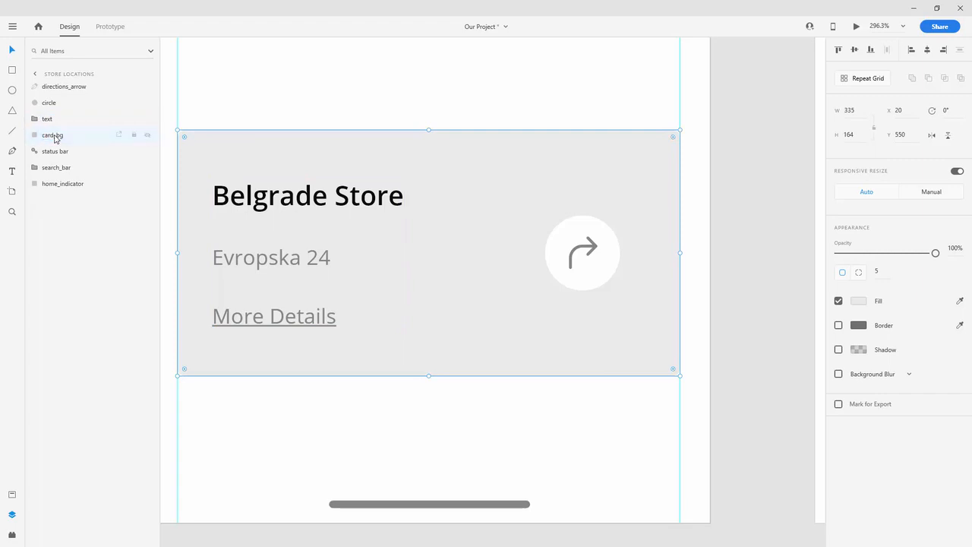
Group the directions arrow with its white circle, leaving the text group and card background out
left_click(57, 103)
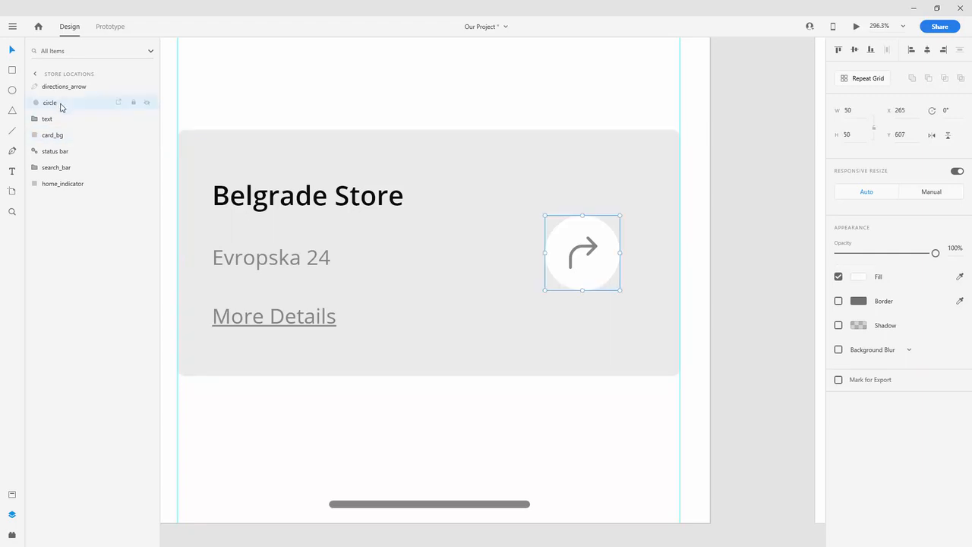
left_click(65, 135, "shift")
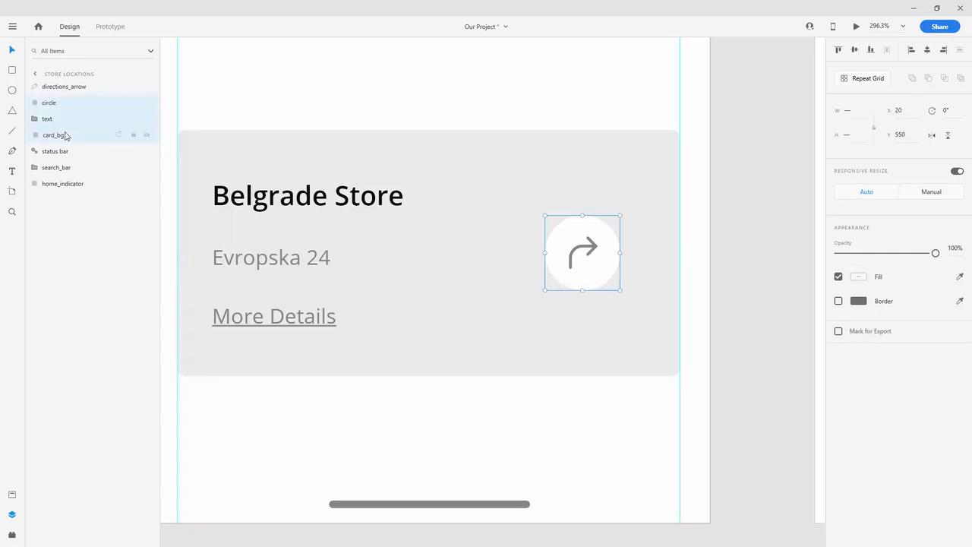
left_click(62, 88, "shift")
left_click(58, 103)
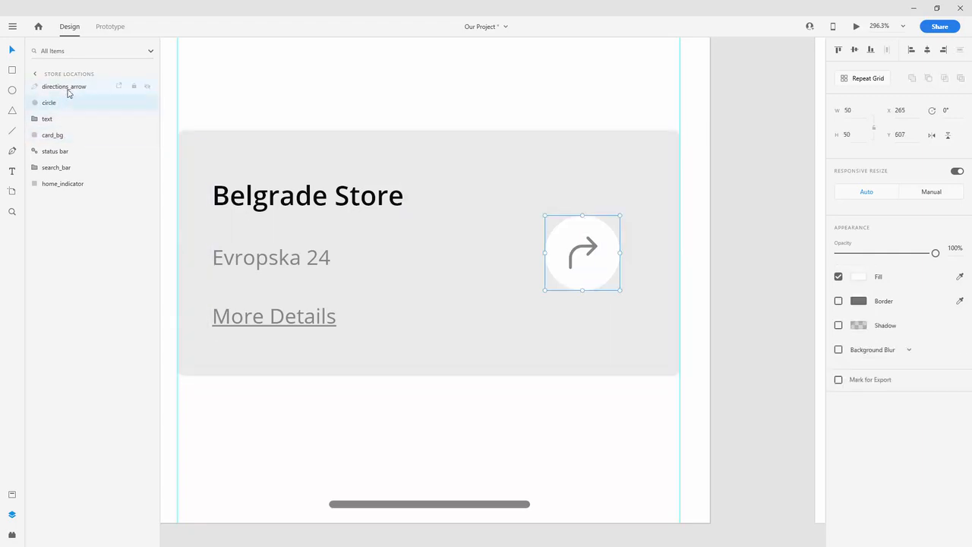
left_click(78, 87, "shift")
left_click_drag(78, 87, 60, 126)
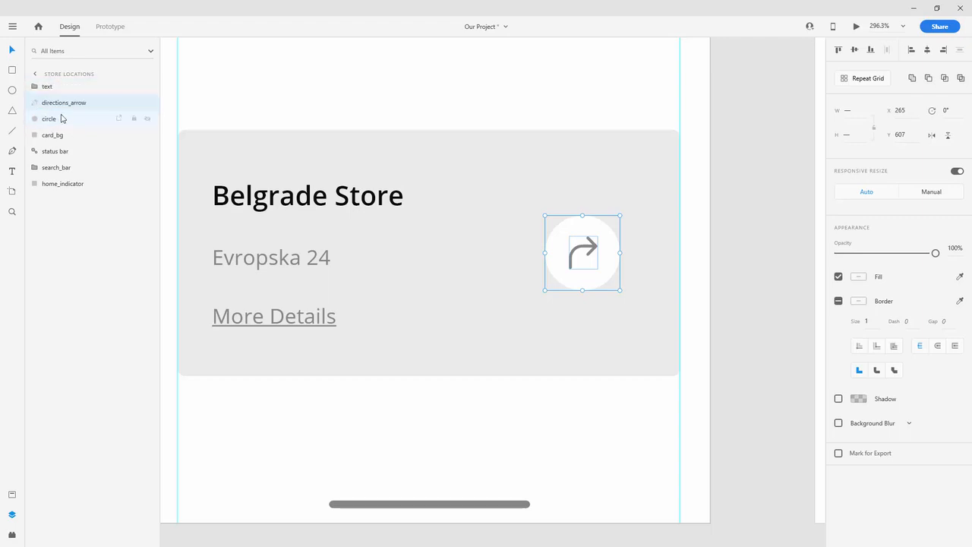
key("ctrl+g")
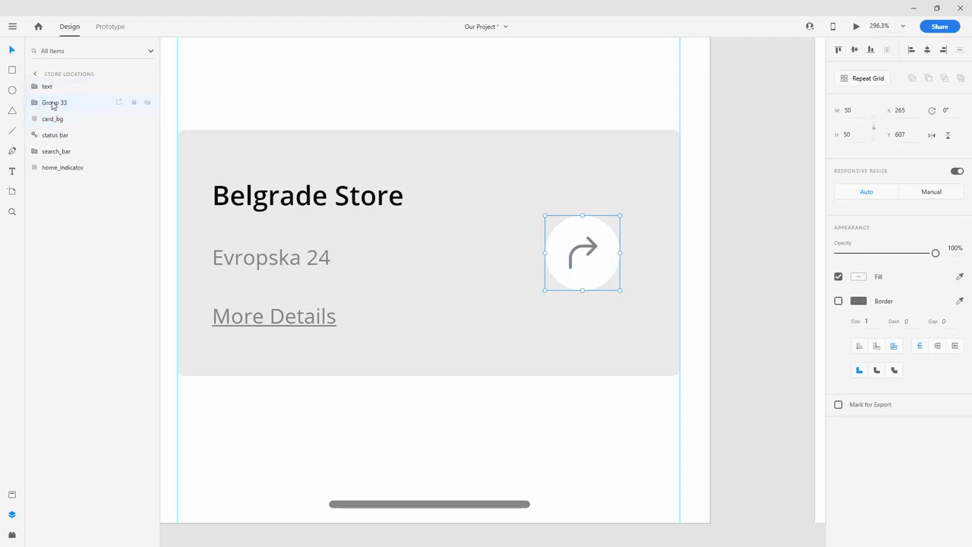
Rename the group holding the arrow and circle as "directions"
double_click(52, 103)
type("dir")
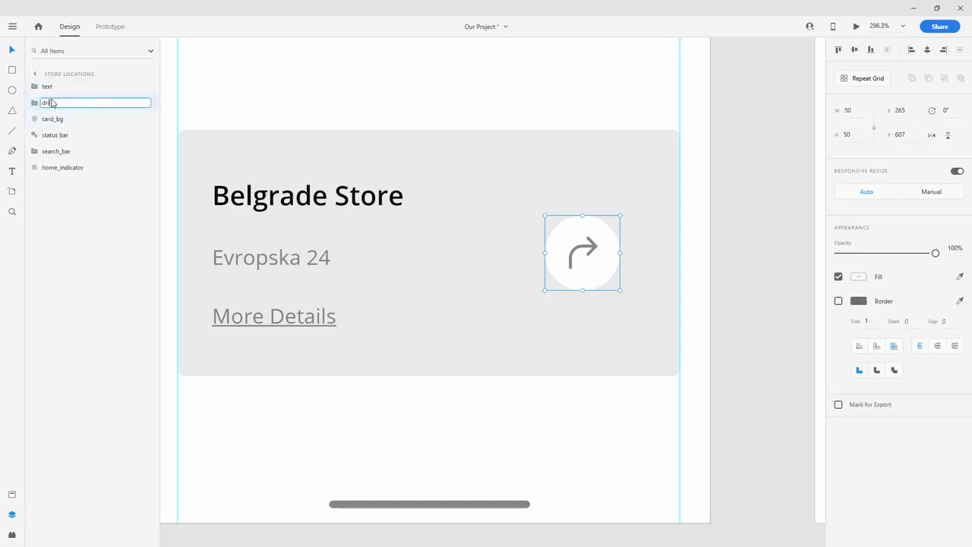
key("BackSpace")
key("BackSpace")
key("Escape")
Group the text, directions and card_bg layers together and name the group "card"
left_click(51, 86)
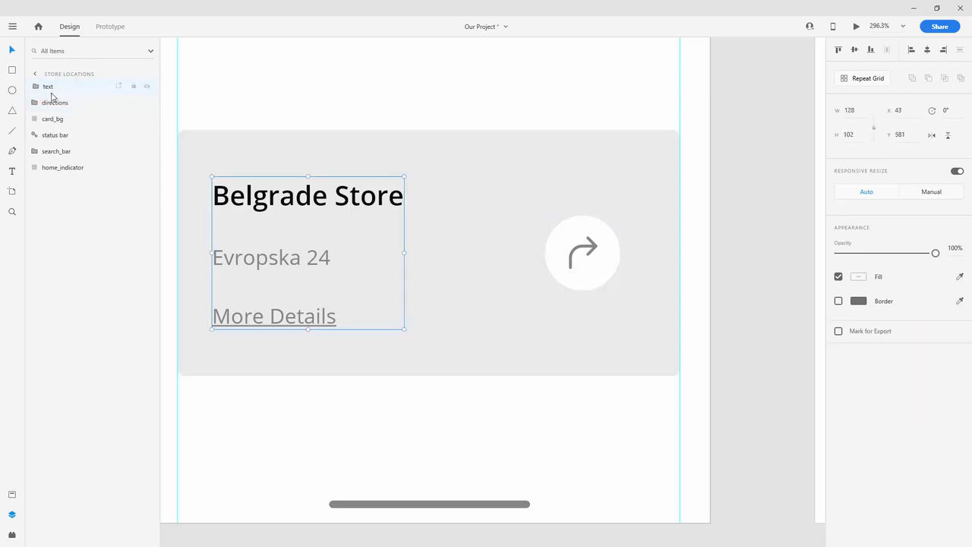
left_click(53, 119, "shift")
key("ctrl+g")
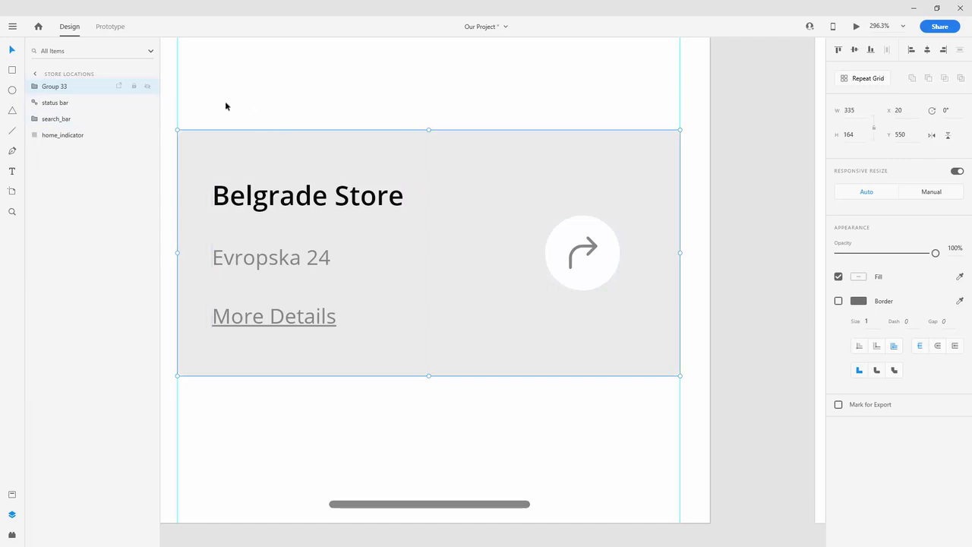
double_click(61, 86)
type("c")
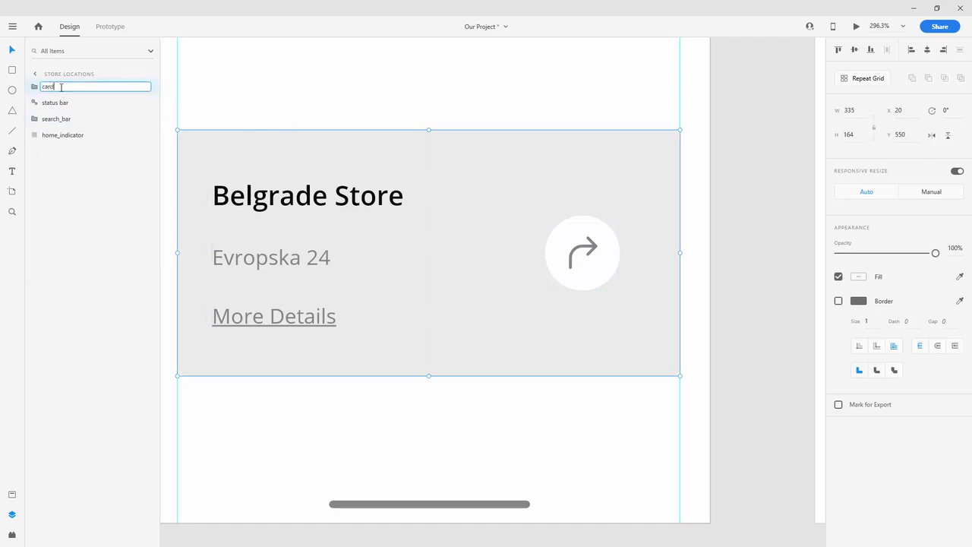
type("ard")
key("Return")
Move the store card down to Y 593, a short distance above the home indicator
left_click_drag(407, 195, 407, 300)
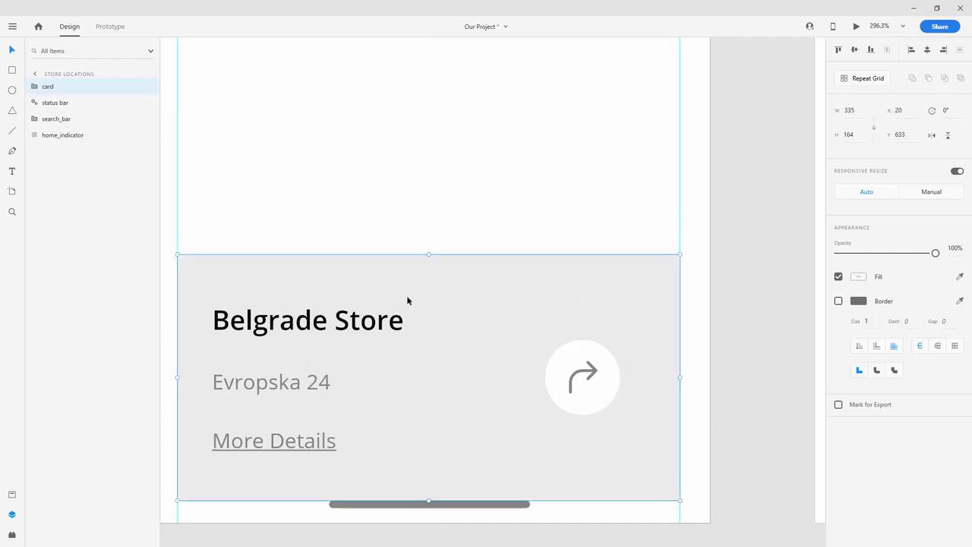
key("shift+Up")
key("shift+Up")
key("shift+Up")
key("shift+Up")
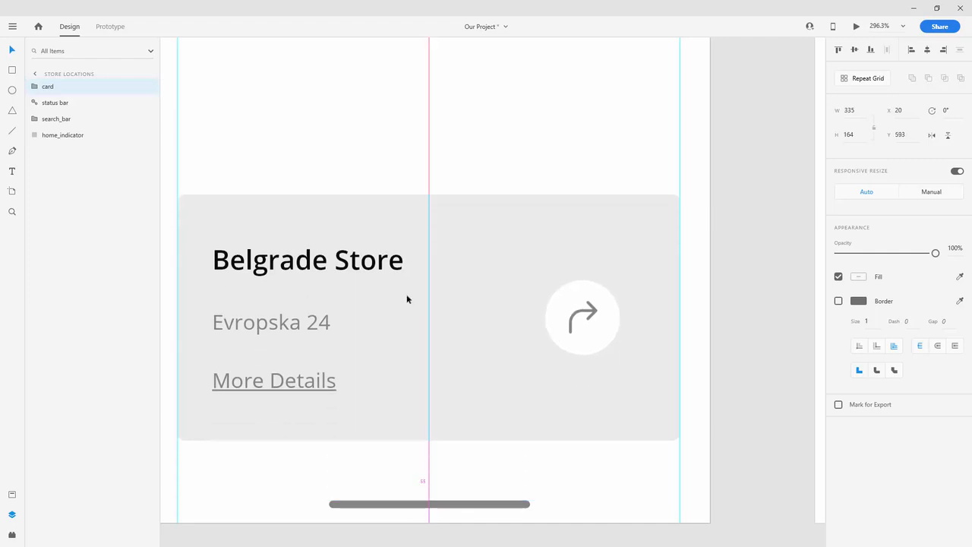
Try to lower the product card on the Room Combination screen to Y 607 and undo the move
scroll(503, 237, "down", 15)
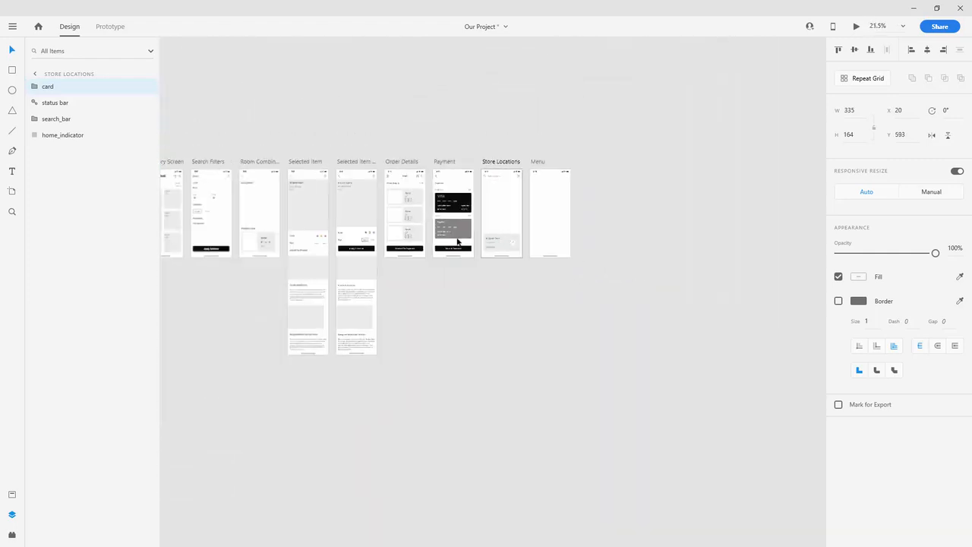
scroll(221, 239, "up", 10)
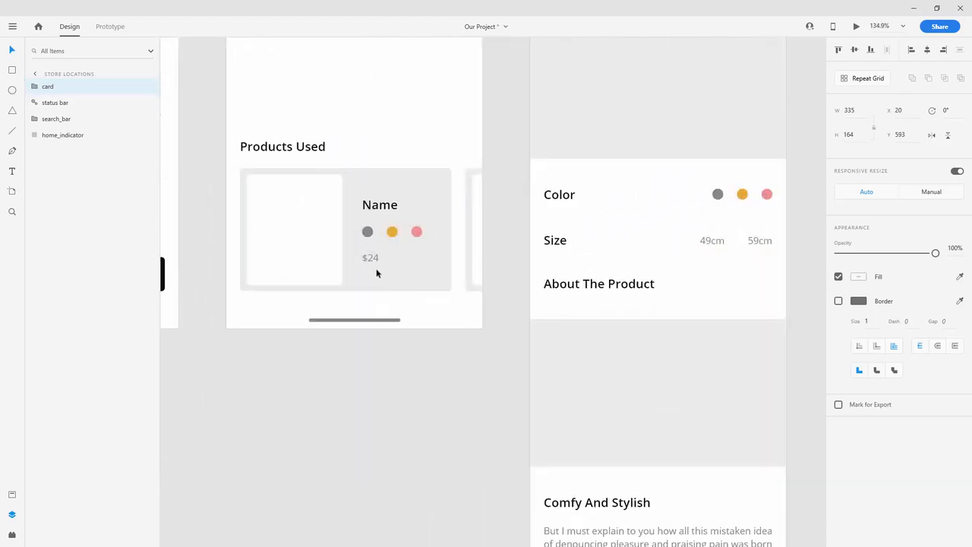
left_click(377, 271)
key("shift+Down")
key("shift+Down")
key("shift+Down")
key("shift+Down")
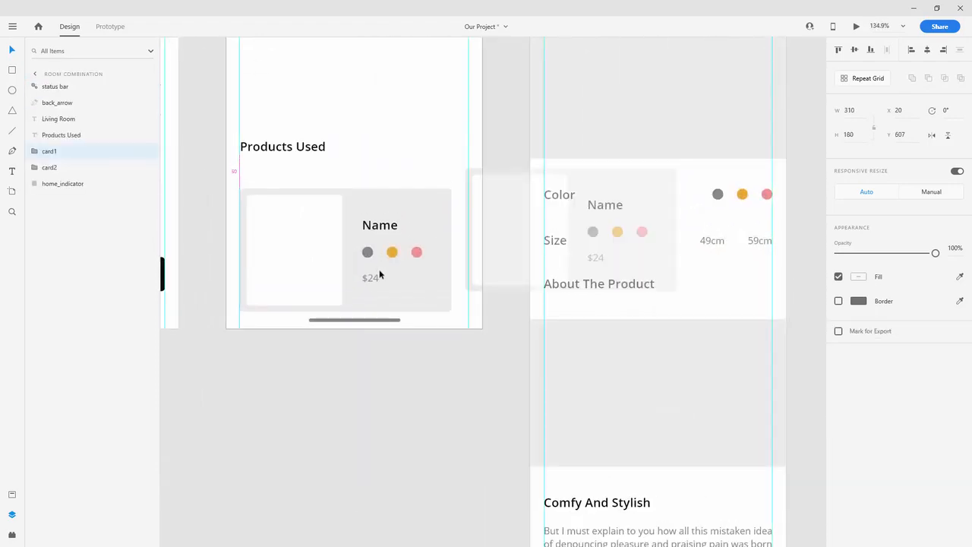
key("ctrl+z")
Examine the placement of the store card and search bar on the Store Locations screen
scroll(327, 273, "down", 1)
scroll(529, 303, "down", 5)
scroll(421, 164, "up", 8)
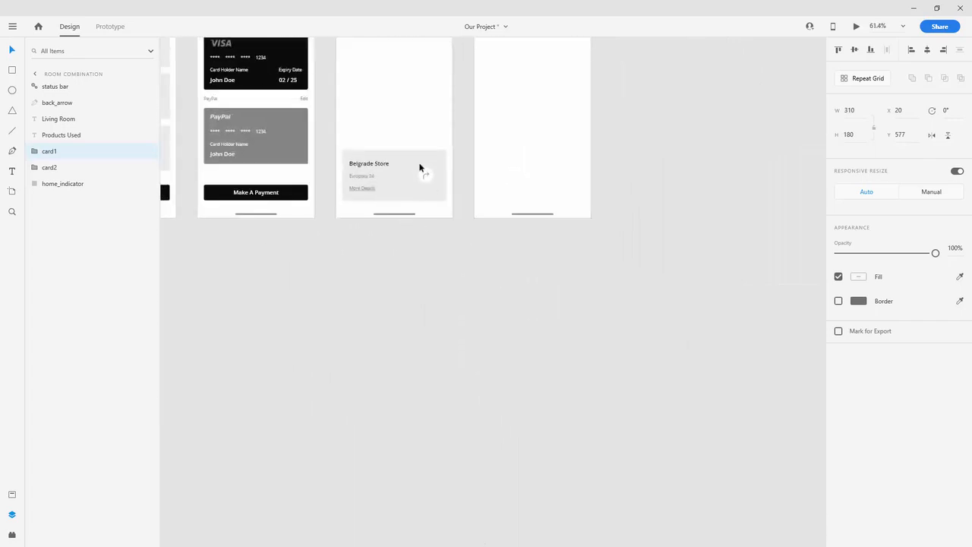
left_click(407, 272)
scroll(410, 275, "up", 4)
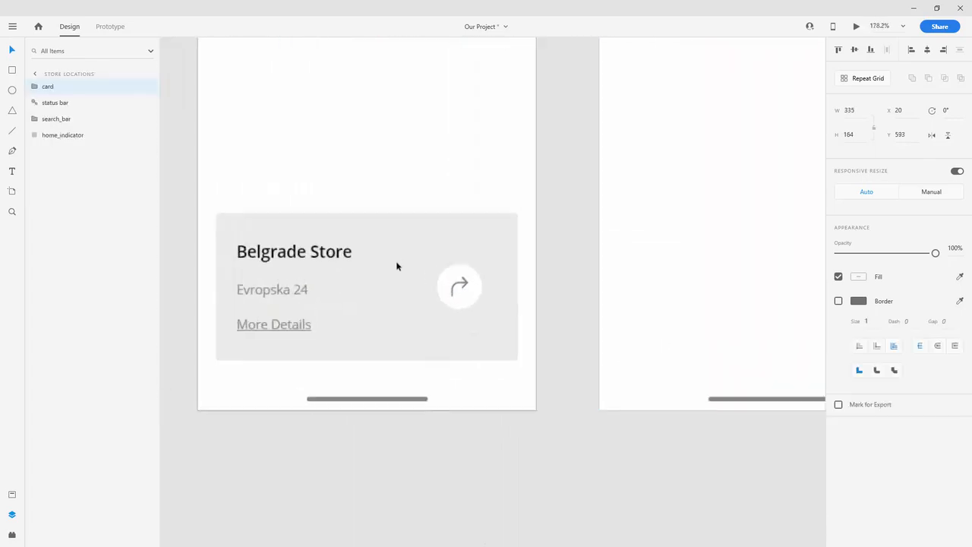
scroll(413, 278, "down", 7)
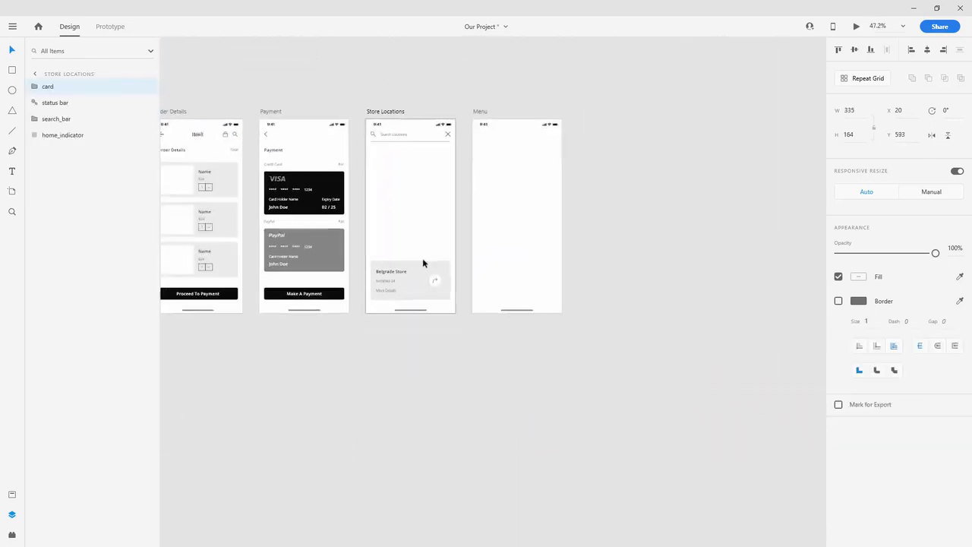
scroll(399, 221, "up", 1)
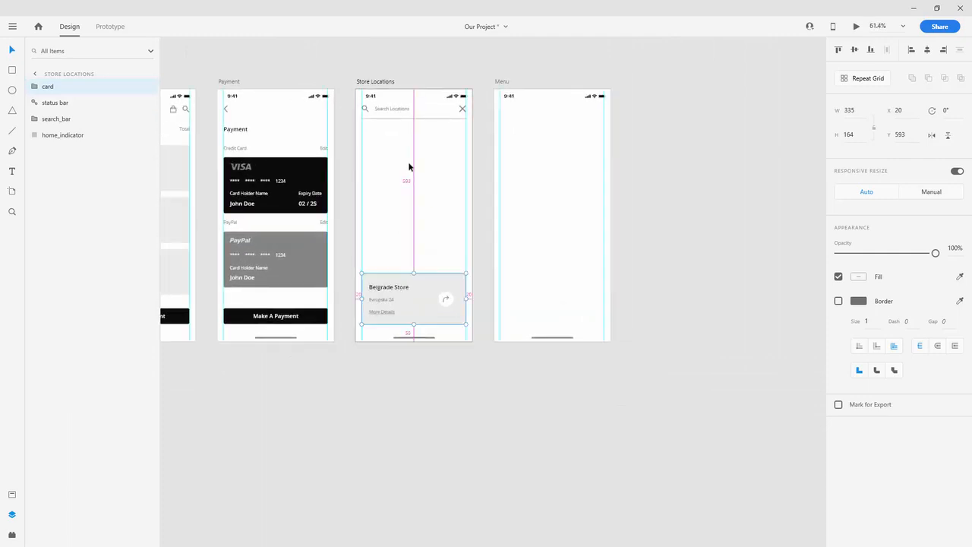
scroll(408, 167, "up", 2)
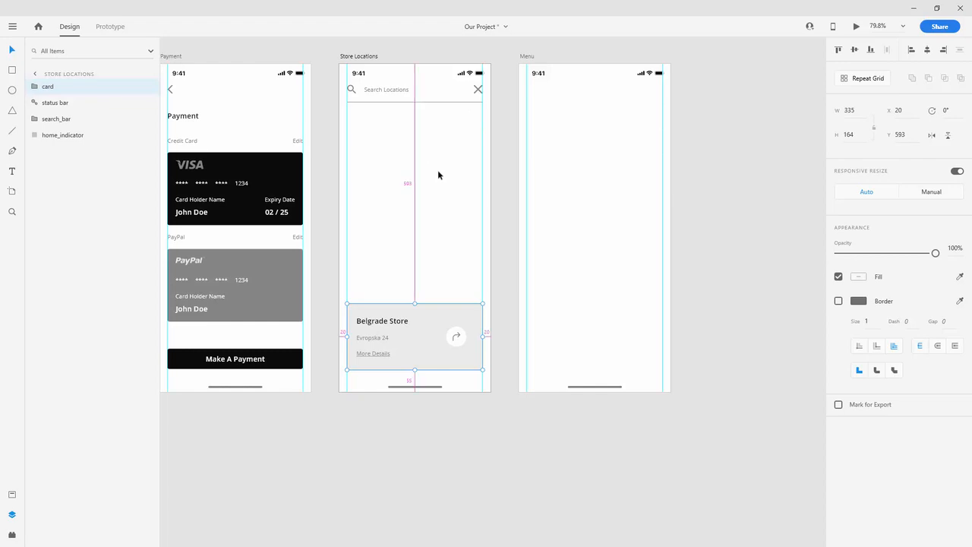
Copy the location pin icon from the icons artboard
scroll(438, 171, "down", 6)
scroll(448, 183, "down", 1)
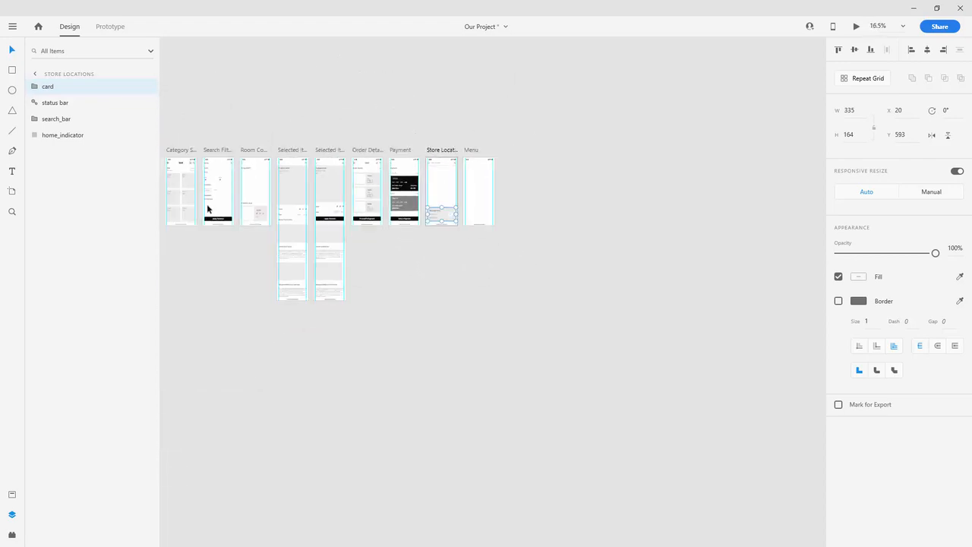
left_click_drag(265, 273, 516, 267)
scroll(319, 149, "up", 5)
scroll(295, 148, "up", 5)
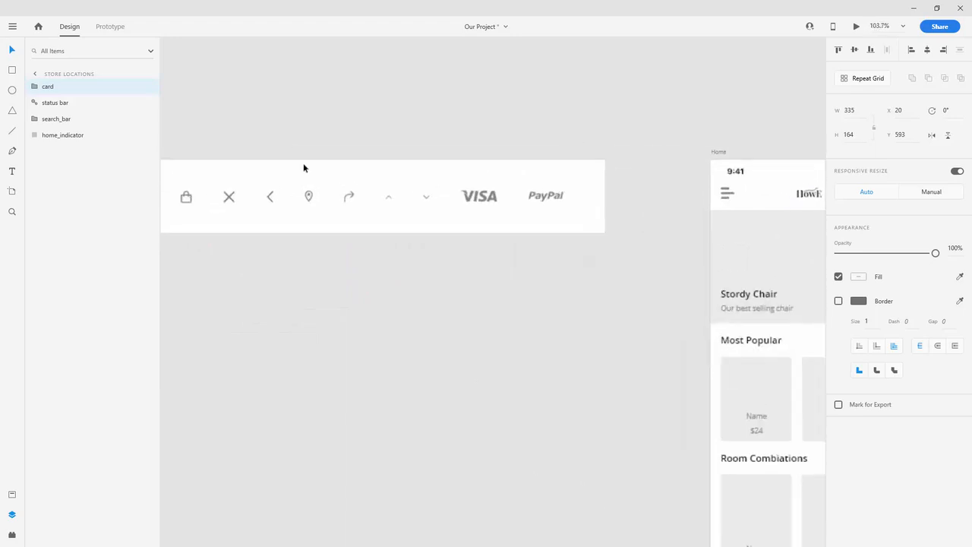
left_click(308, 198)
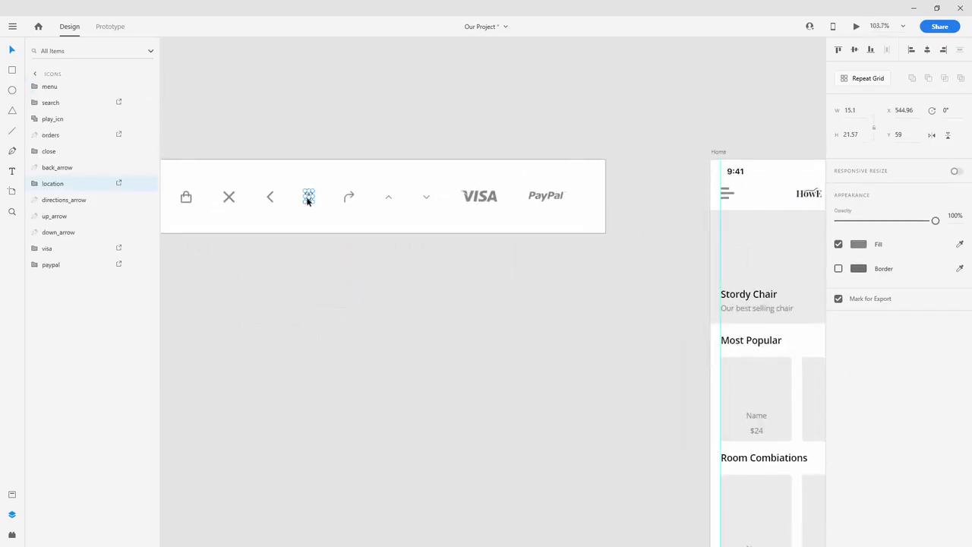
Paste the location pin into the Store Locations screen and move it to about X 64, Y 429
scroll(275, 221, "down", 6)
scroll(560, 256, "down", 5)
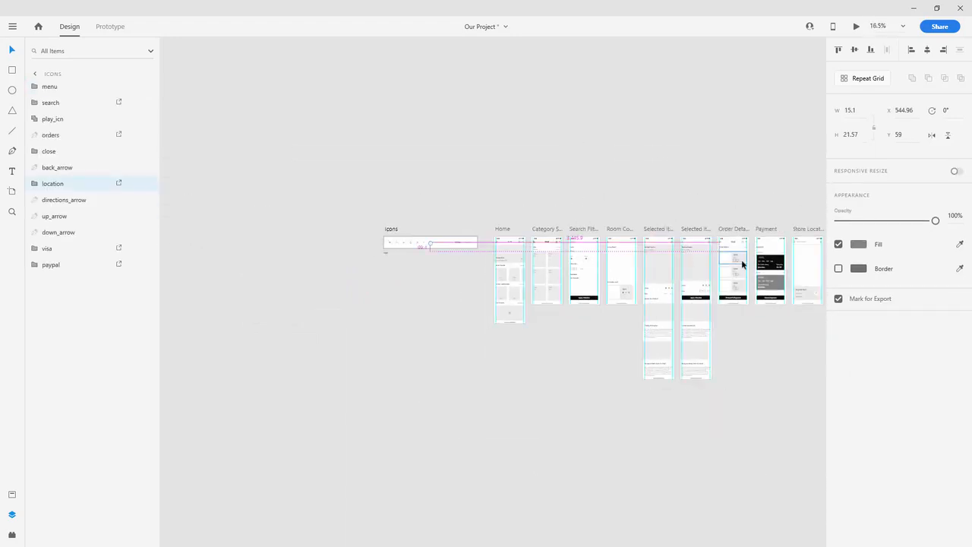
left_click_drag(683, 284, 484, 261)
scroll(625, 239, "up", 10)
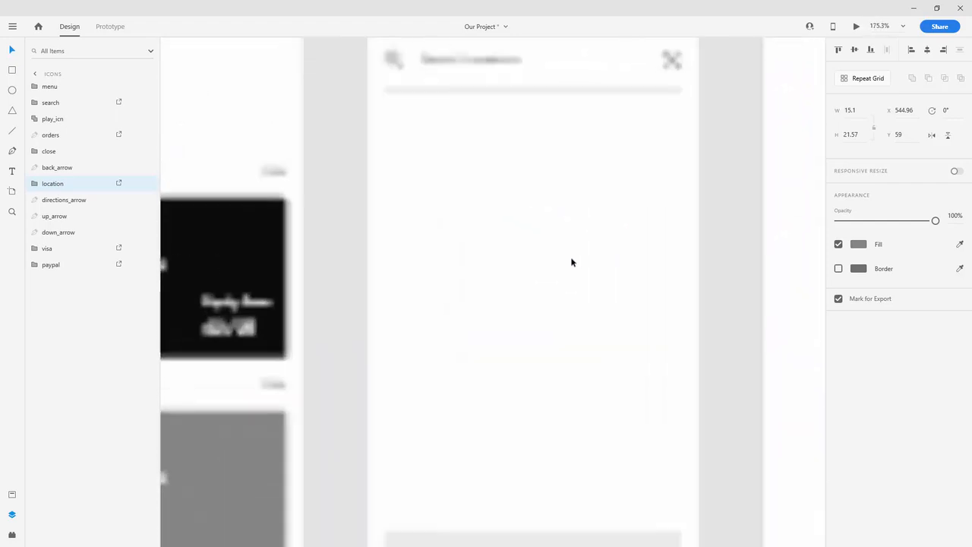
left_click(572, 262)
key("ctrl+v")
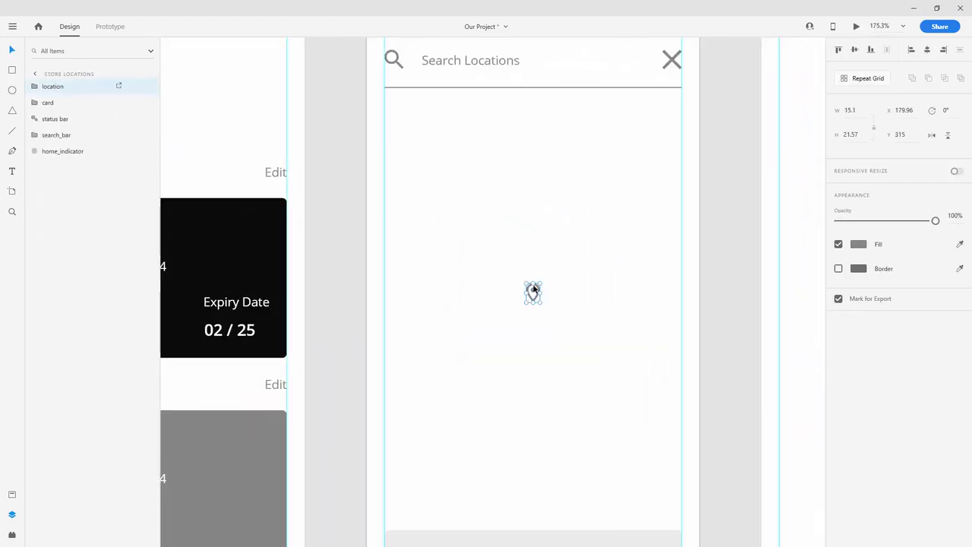
left_click_drag(536, 290, 431, 392)
Draw an open six-segment route with the Pen tool from just below the pin, about Y 457, up to about Y 176 beneath the search bar
left_click(14, 154)
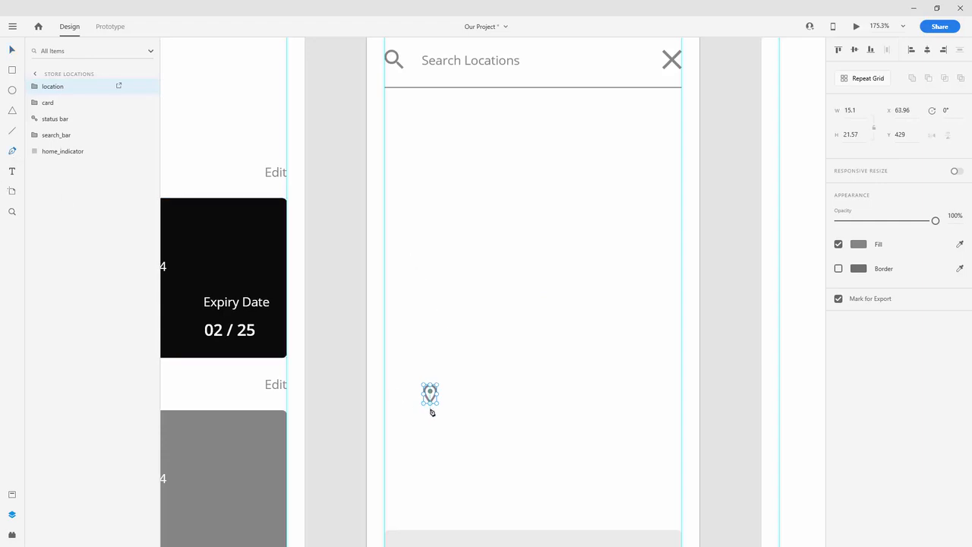
left_click(431, 409)
left_click(475, 408)
left_click(475, 379)
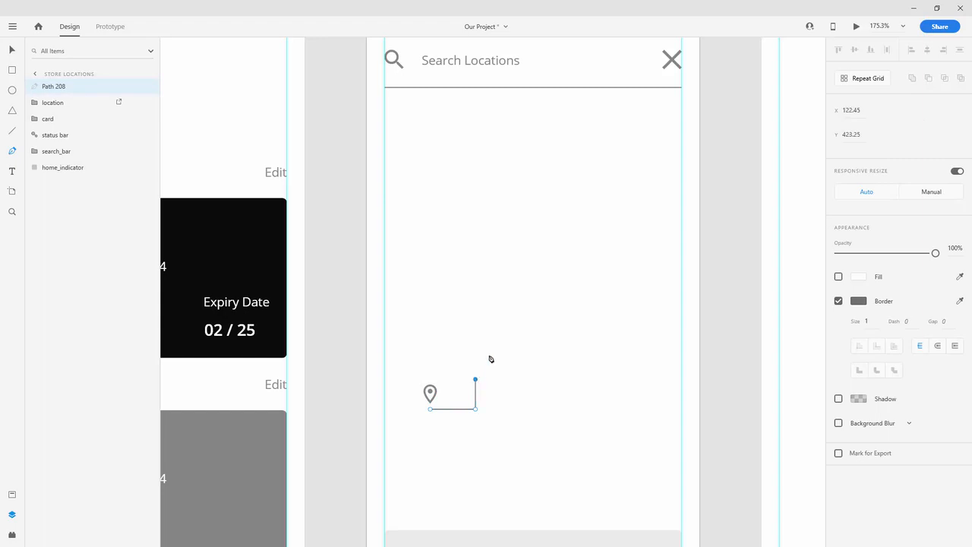
left_click(558, 332)
left_click(536, 217)
left_click(475, 160)
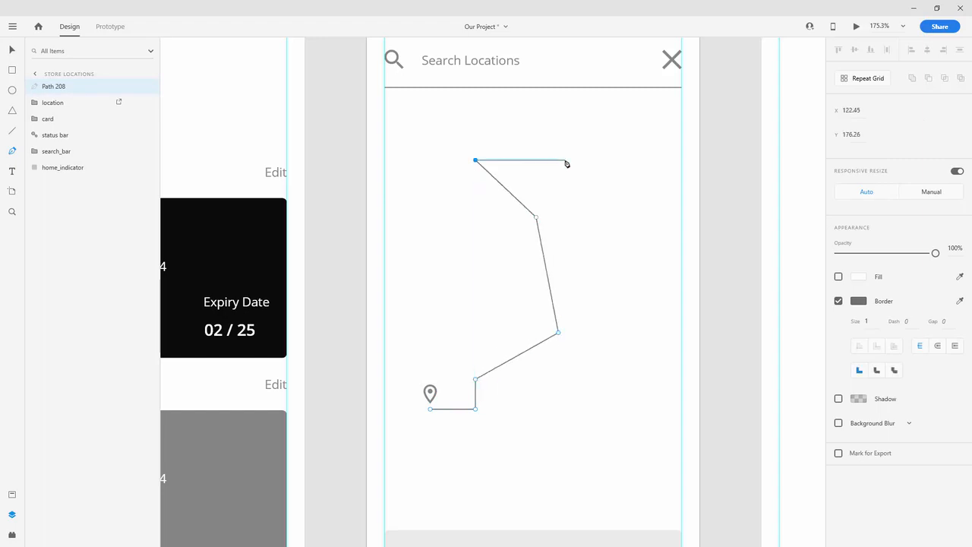
left_click(566, 161)
key("Escape")
left_click(12, 50)
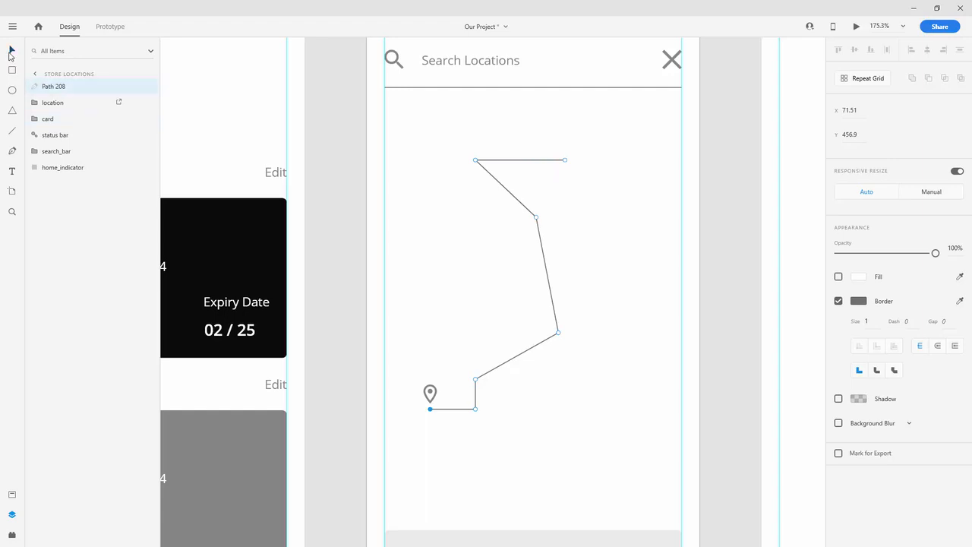
Rename the drawn route line as "path"
double_click(51, 86)
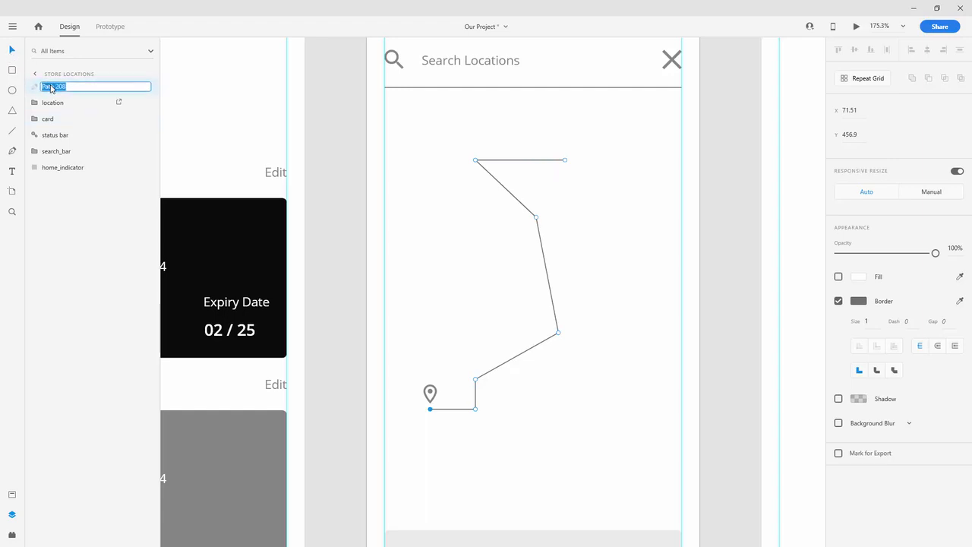
type("path")
key("Return")
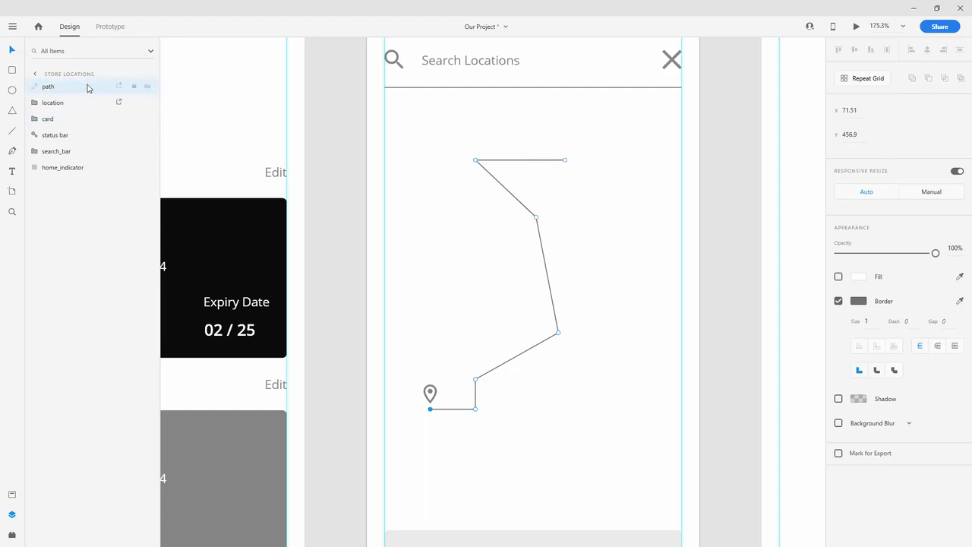
scroll(600, 173, "down", 6, "ctrl")
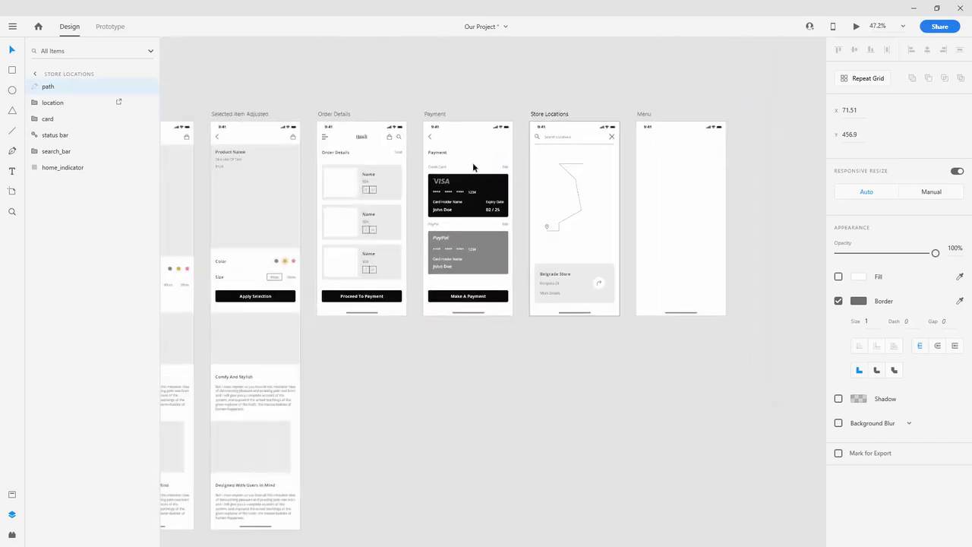
Copy the selected_color ring and the color2 circle from the color group on the Selected Item Adjusted artboard
scroll(286, 262, "up", 10, "ctrl")
double_click(316, 325)
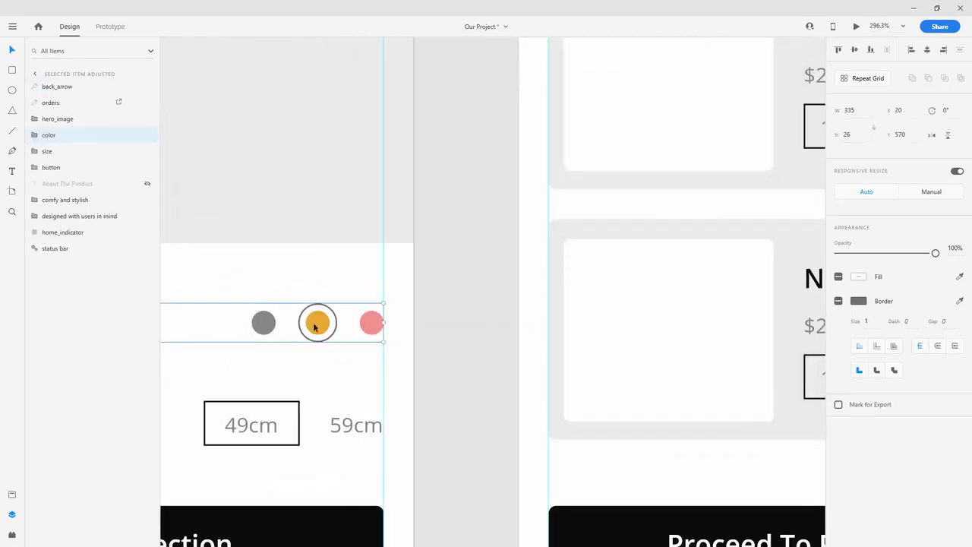
left_click(44, 152)
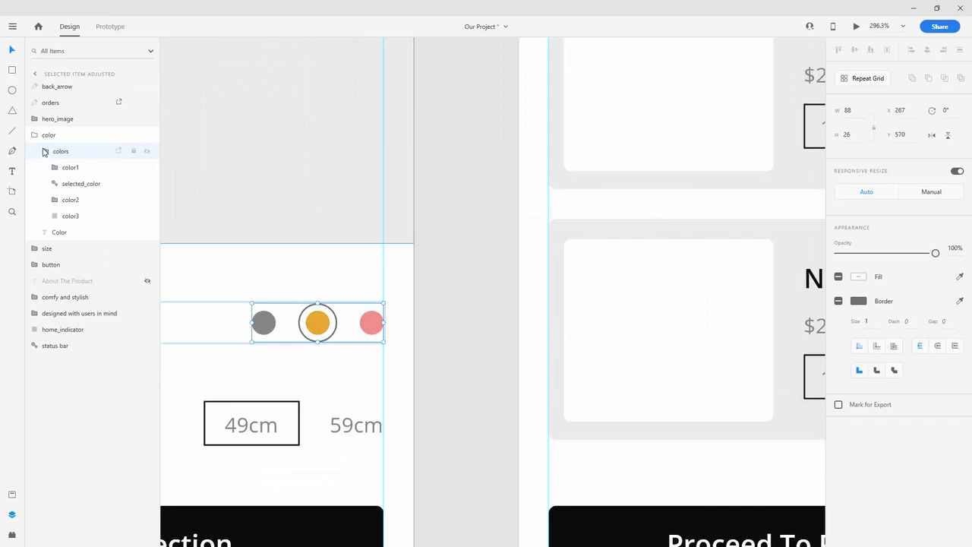
left_click(72, 185)
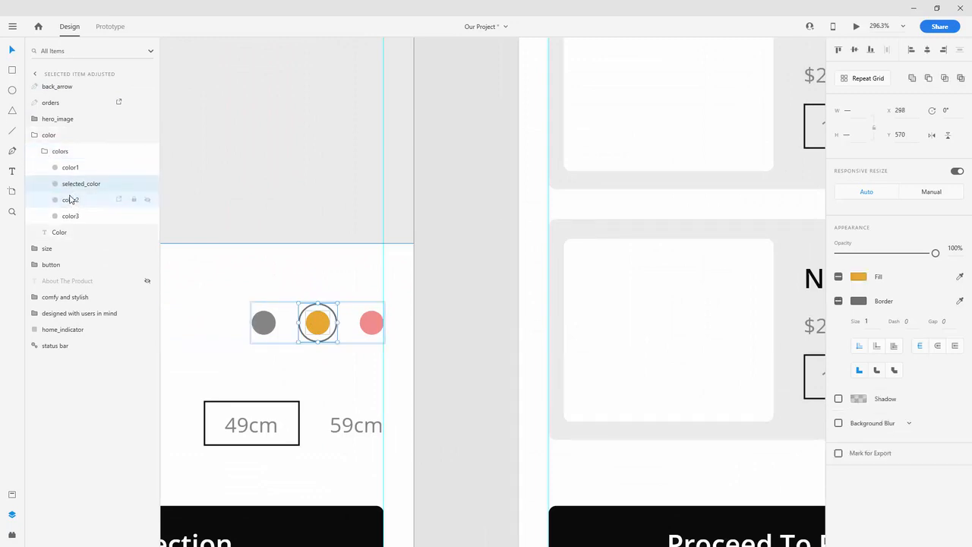
left_click(44, 152)
left_click(35, 135)
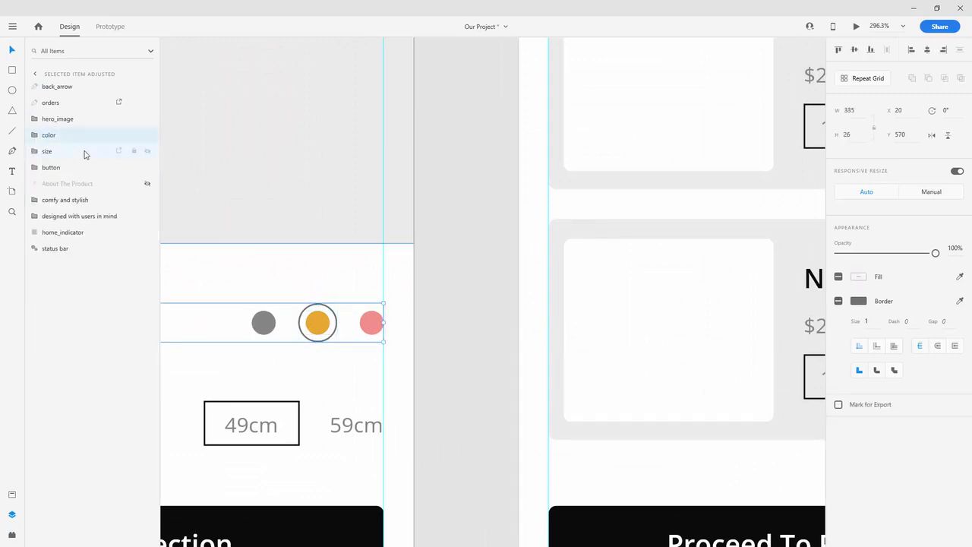
Paste the ring and circle into the Store Locations screen and move them to the route's upper end, about X 213, Y 163
scroll(334, 248, "down", 6)
scroll(536, 251, "up", 3)
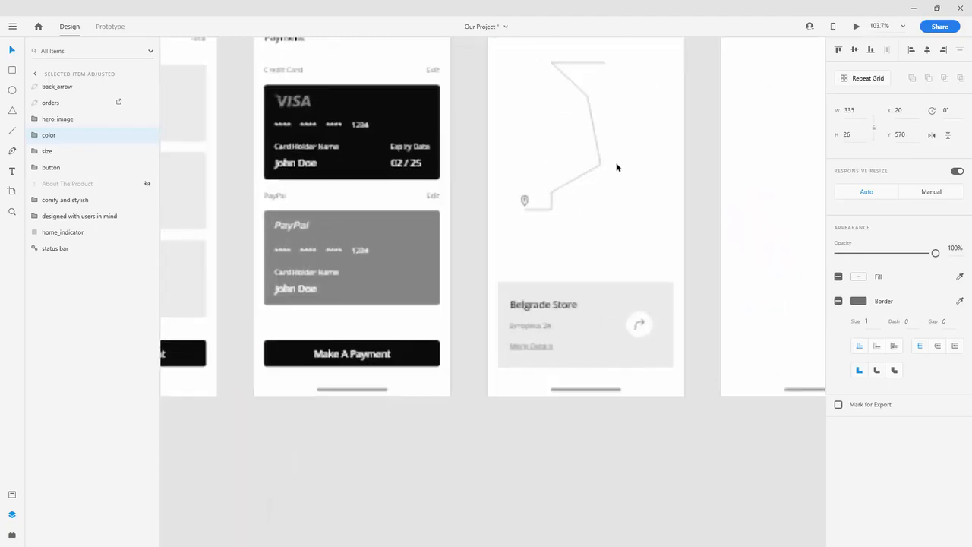
scroll(635, 202, "up", 3)
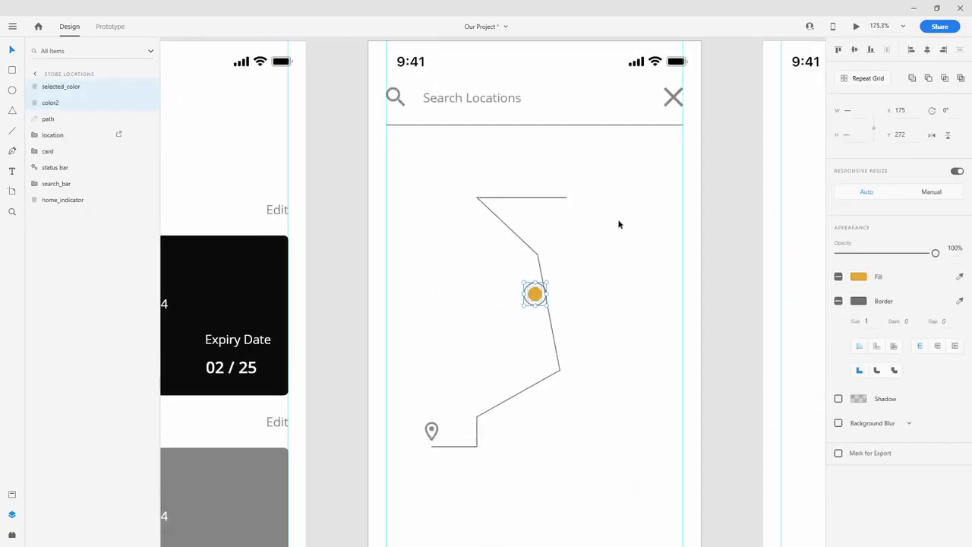
left_click_drag(539, 296, 573, 199)
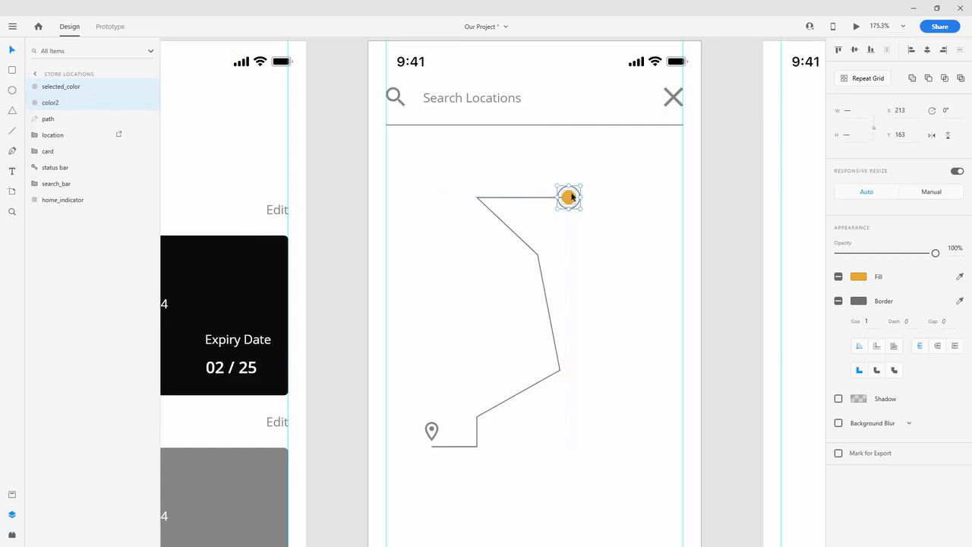
Recolor the inner color2 circle dark grey by sampling the color of its surrounding ring
scroll(573, 196, "up", 4)
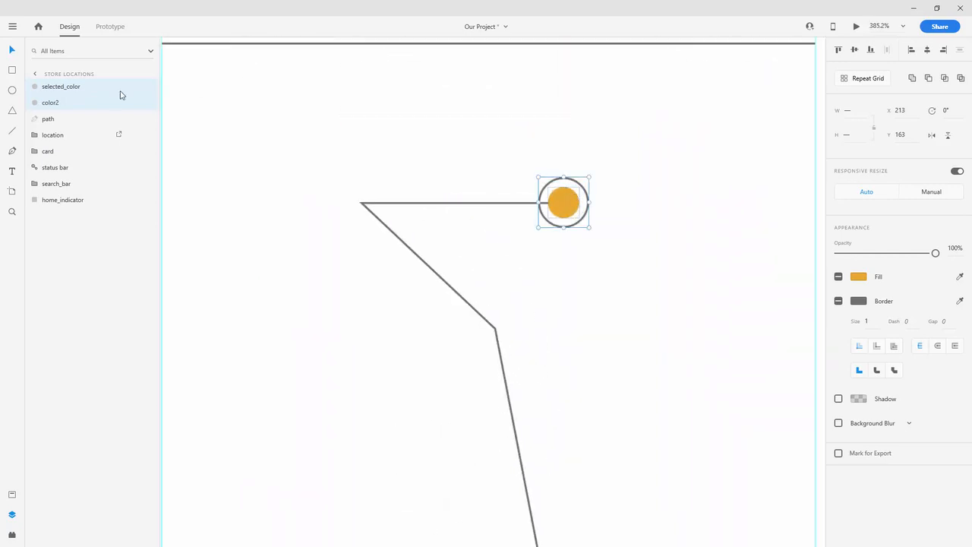
left_click(72, 87)
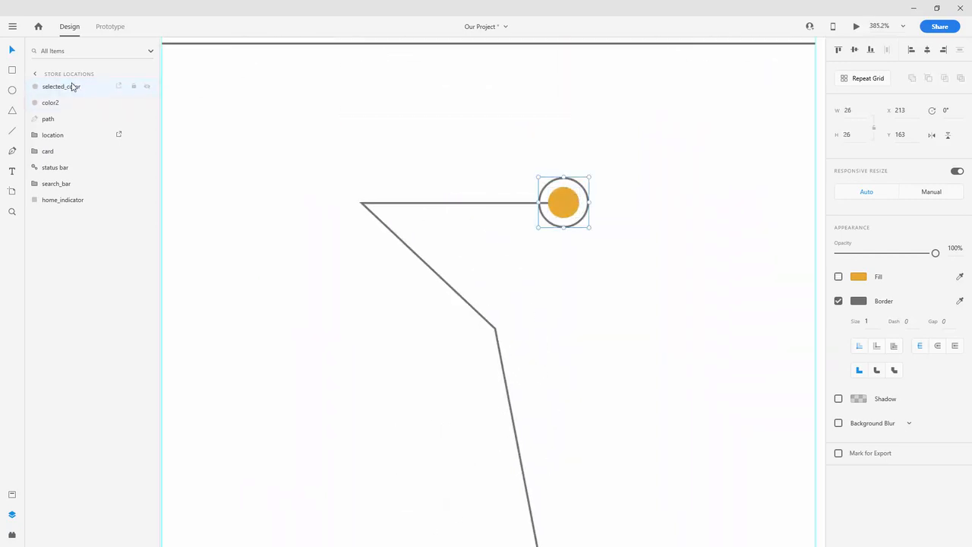
left_click(559, 204)
left_click(960, 276)
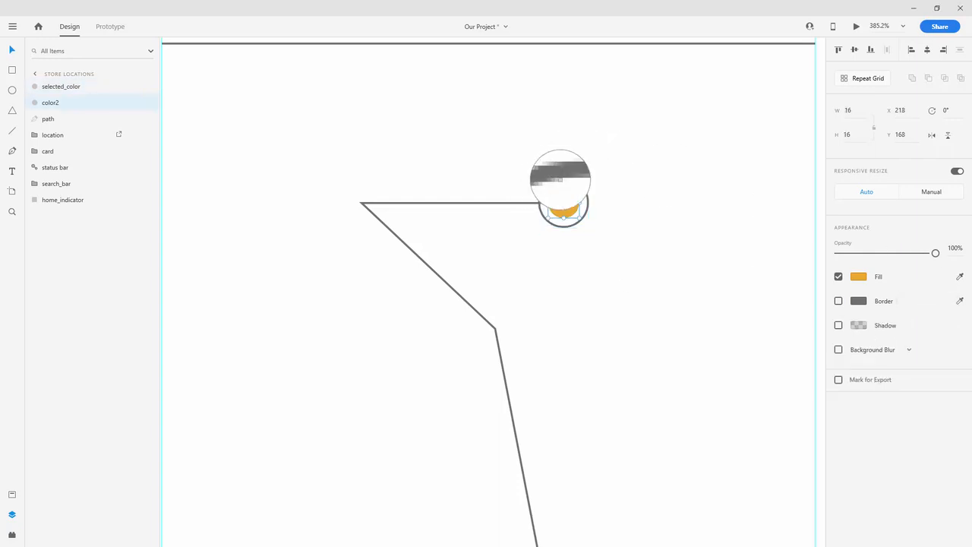
left_click(563, 178)
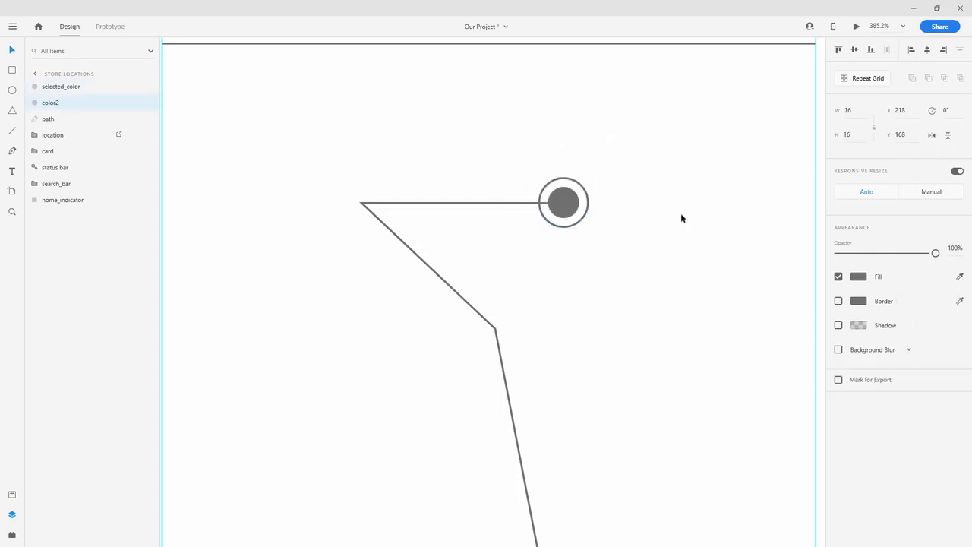
Reshape the route path into a stair-stepped line by moving its upper anchor points, with the top segment level at about Y 247
scroll(693, 224, "down", 5)
scroll(674, 268, "up", 3)
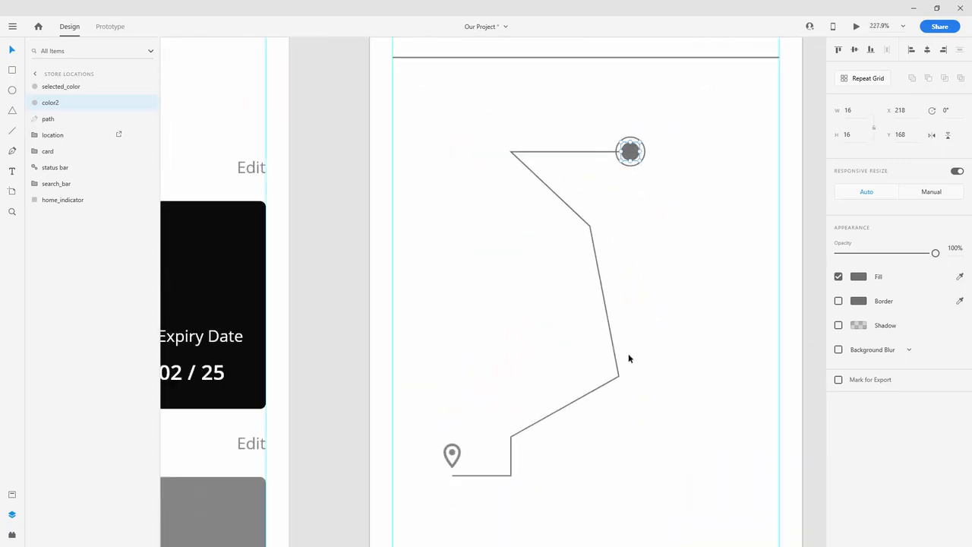
double_click(619, 378)
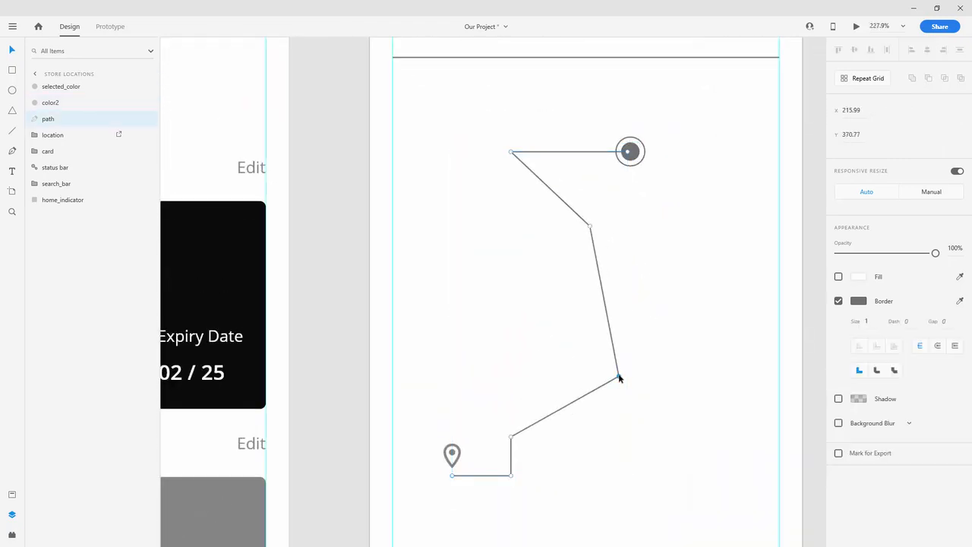
left_click_drag(619, 378, 653, 437)
left_click_drag(591, 229, 649, 234)
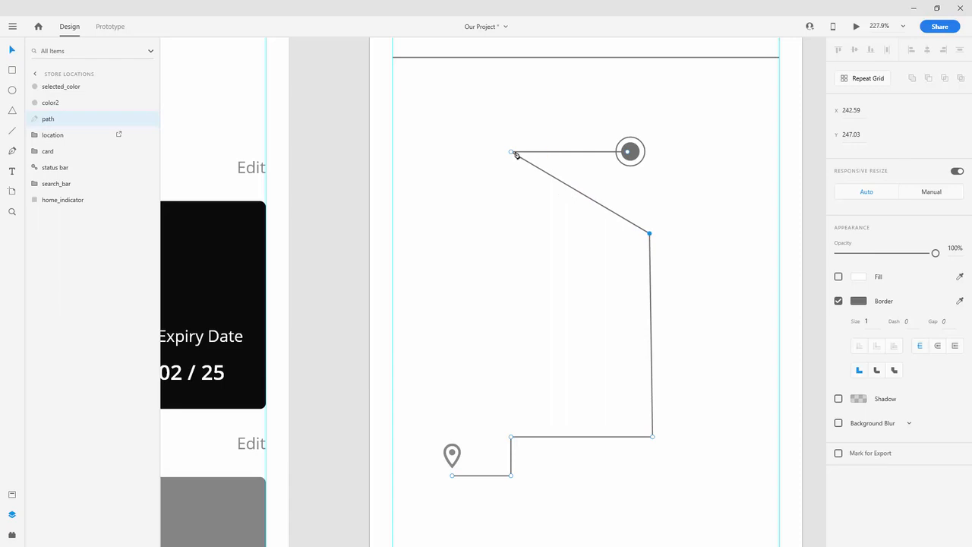
left_click_drag(514, 154, 677, 237)
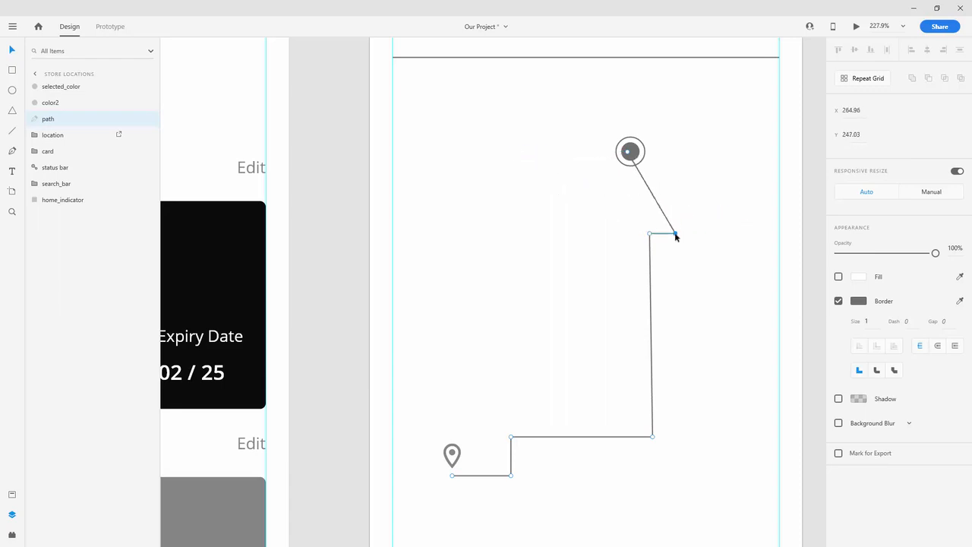
left_click_drag(630, 155, 709, 234)
Move the ring and inner circle together to the reshaped route's upper end, at about X 284, Y 234
left_click(631, 153)
left_click(633, 138, "shift")
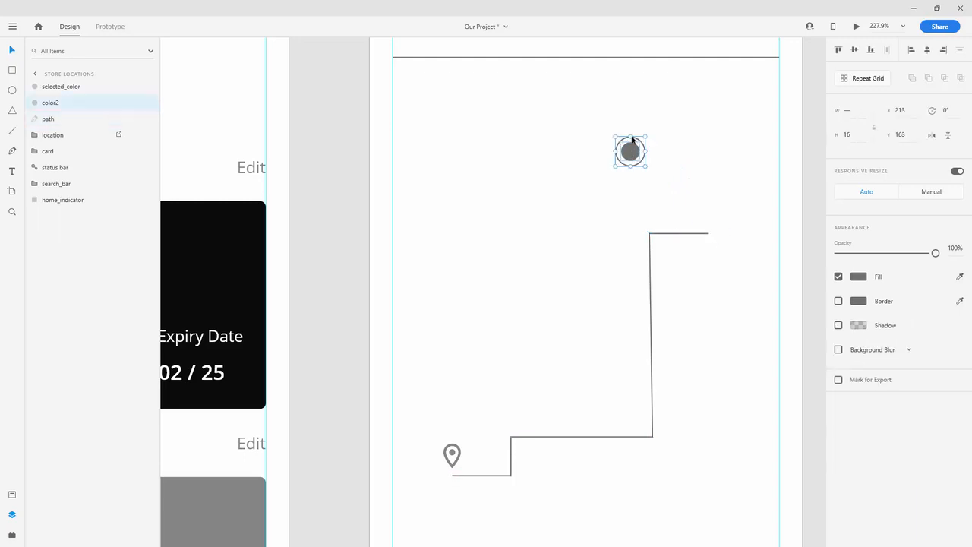
left_click_drag(633, 150, 703, 227)
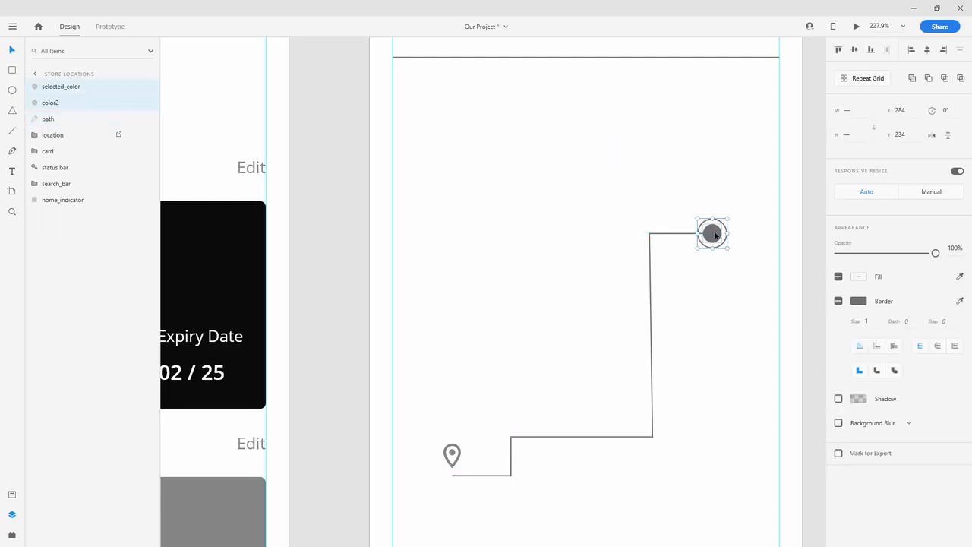
left_click(553, 247)
Move the location pin down to the route's starting point, at about X 62.96, Y 435
key("ctrl+0")
scroll(532, 334, "up", 10)
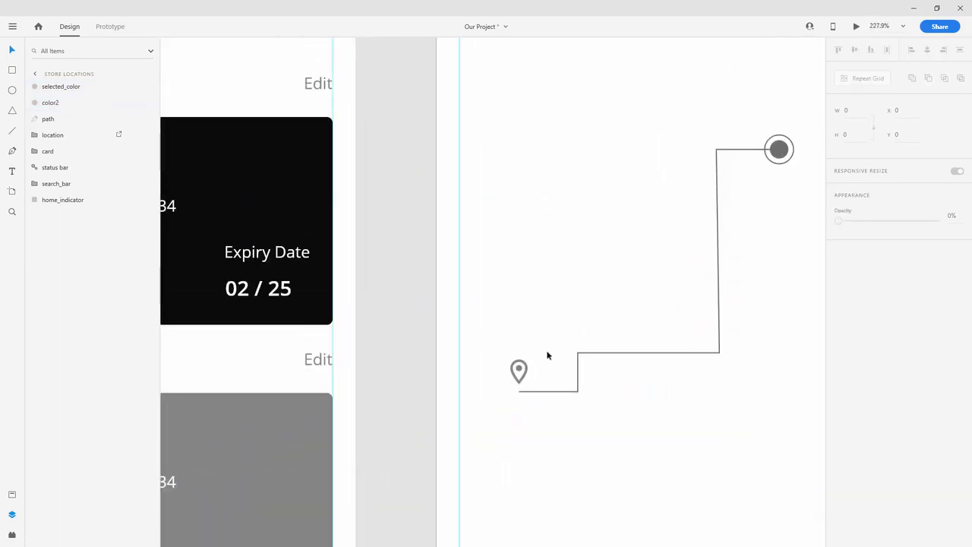
left_click(494, 370)
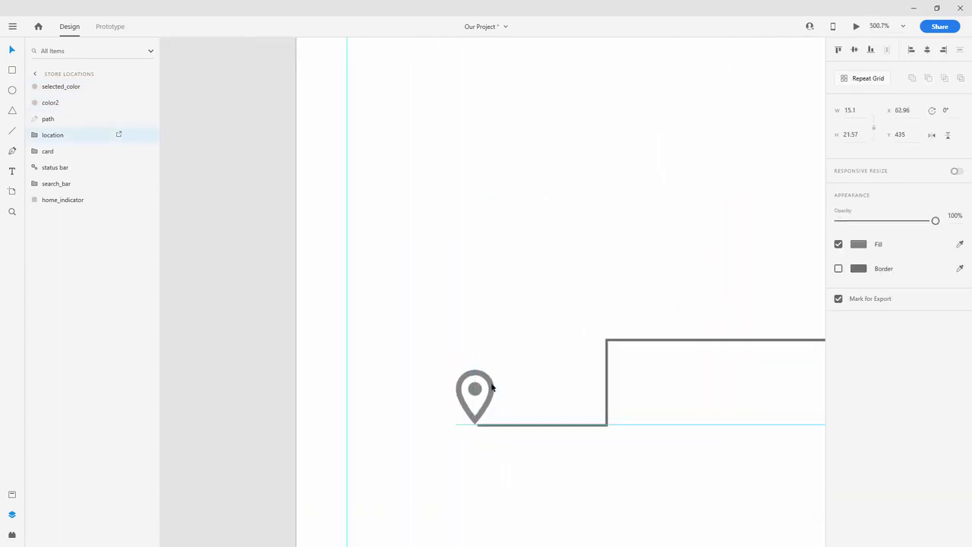
Give the route path's border round caps
scroll(501, 391, "down", 5)
left_click(573, 372)
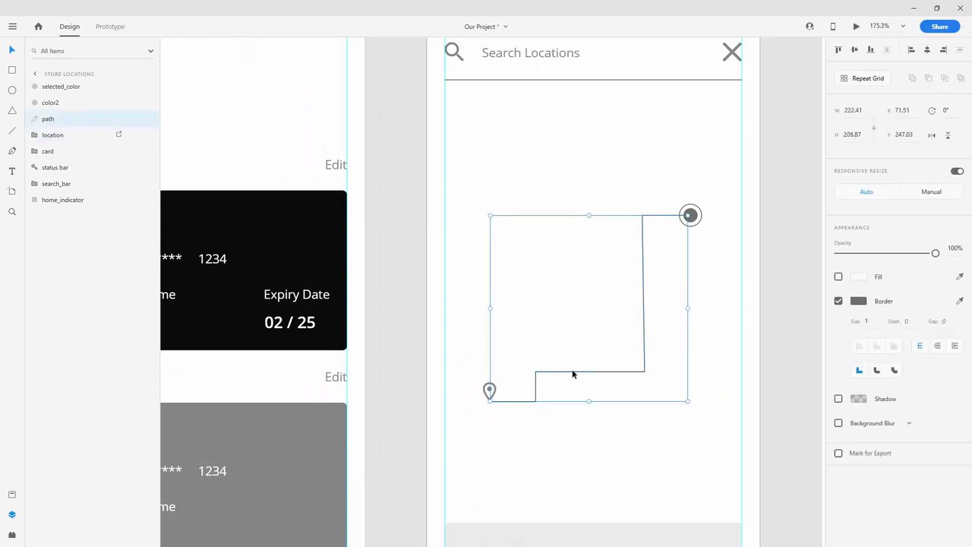
left_click(939, 347)
scroll(464, 426, "up", 15)
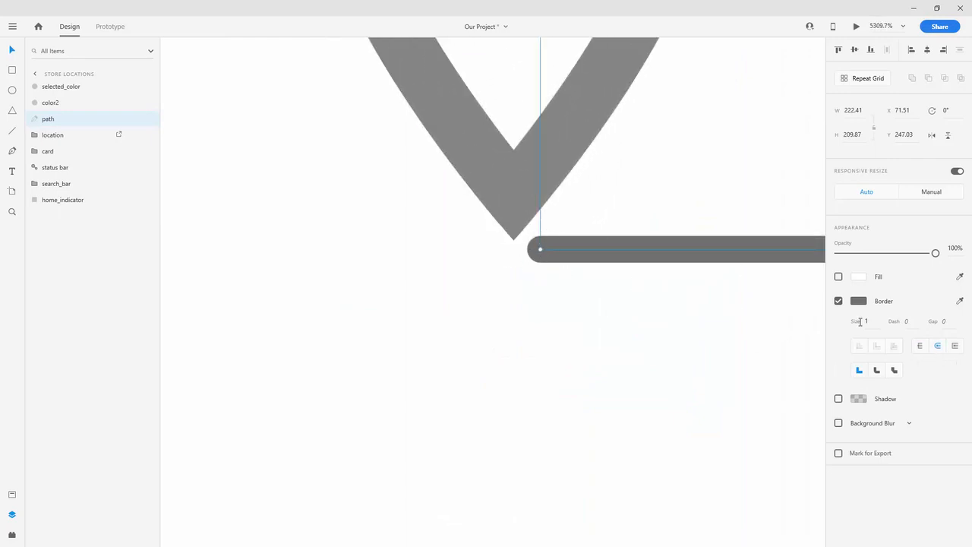
left_click(920, 346)
left_click(936, 347)
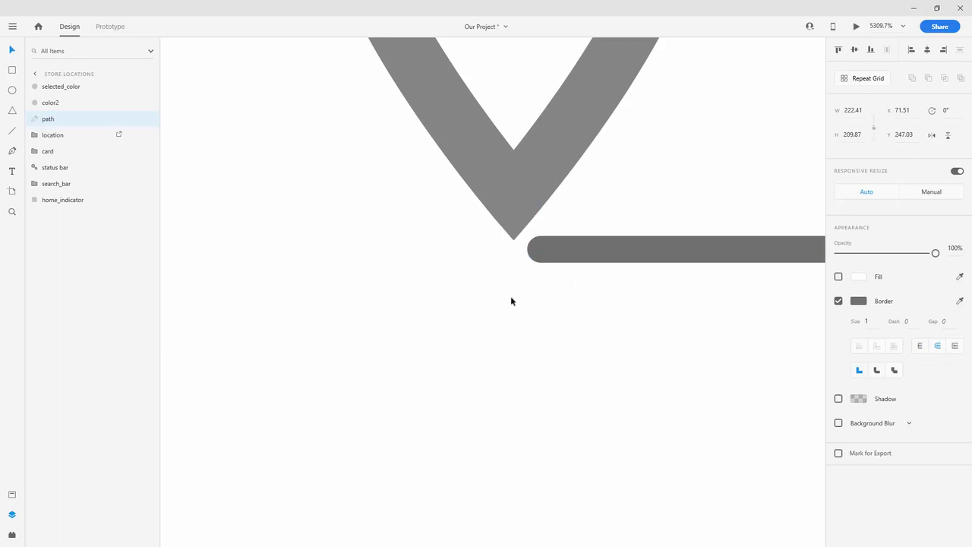
Shift the location pin to X 63.96, Y 435 so its tip lines up with the route's starting point
scroll(408, 269, "down", 5)
scroll(445, 235, "up", 4)
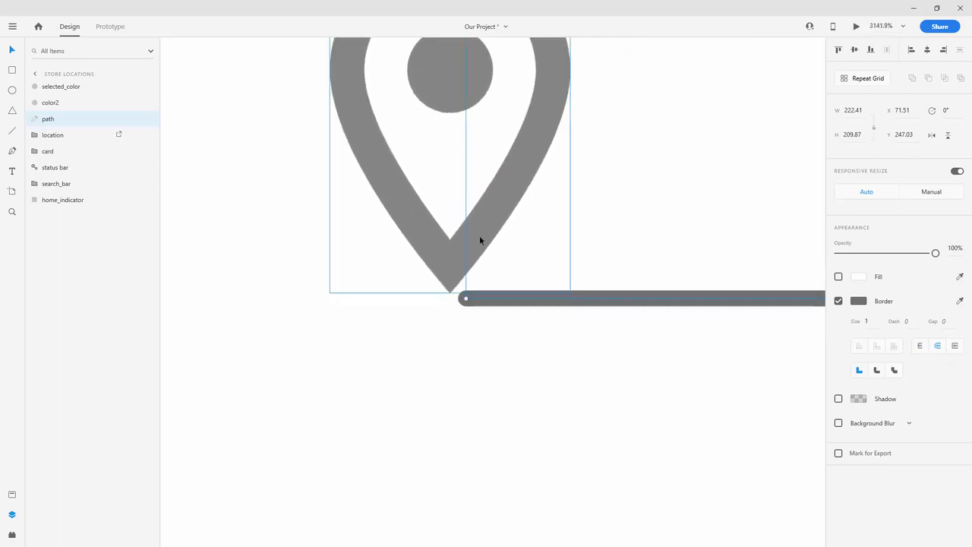
left_click(479, 240)
left_click(372, 314)
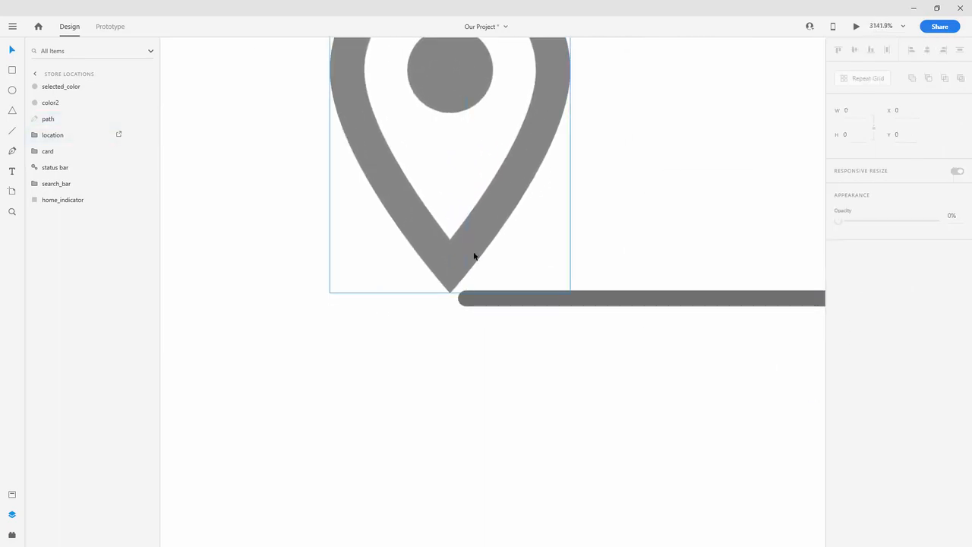
left_click_drag(473, 257, 483, 246)
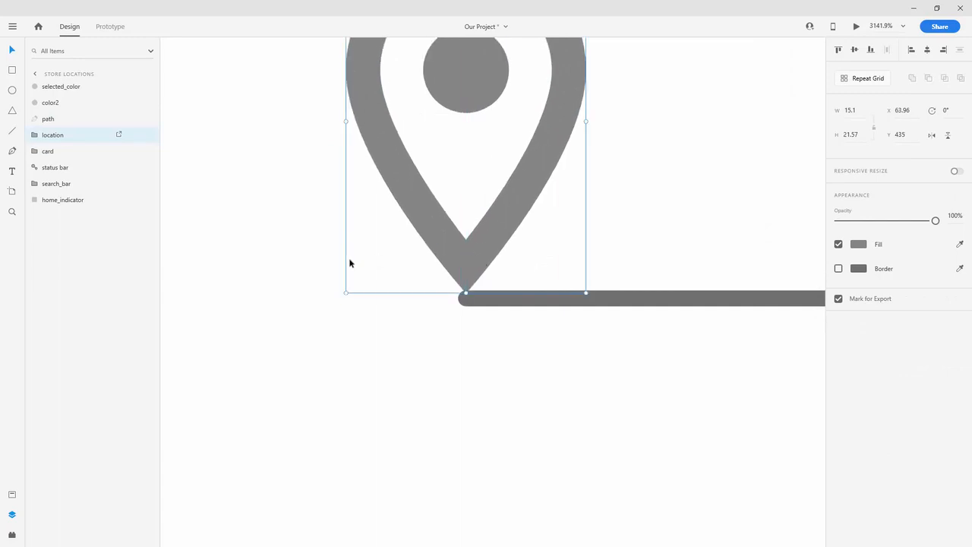
left_click(225, 266)
scroll(293, 279, "down", 10)
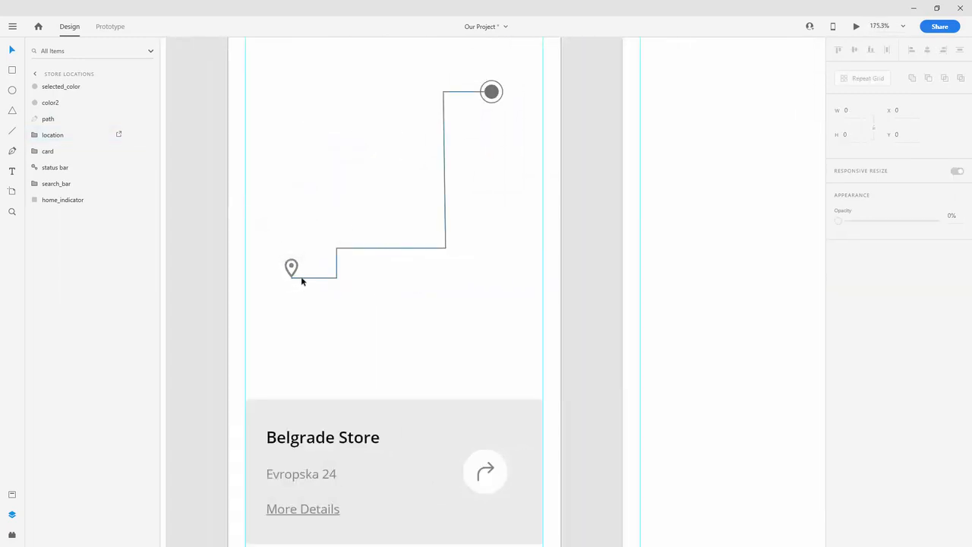
Copy the close icon from the Store Locations search bar and paste it into the Menu artboard at X 332.95, Y 52
scroll(466, 262, "down", 5)
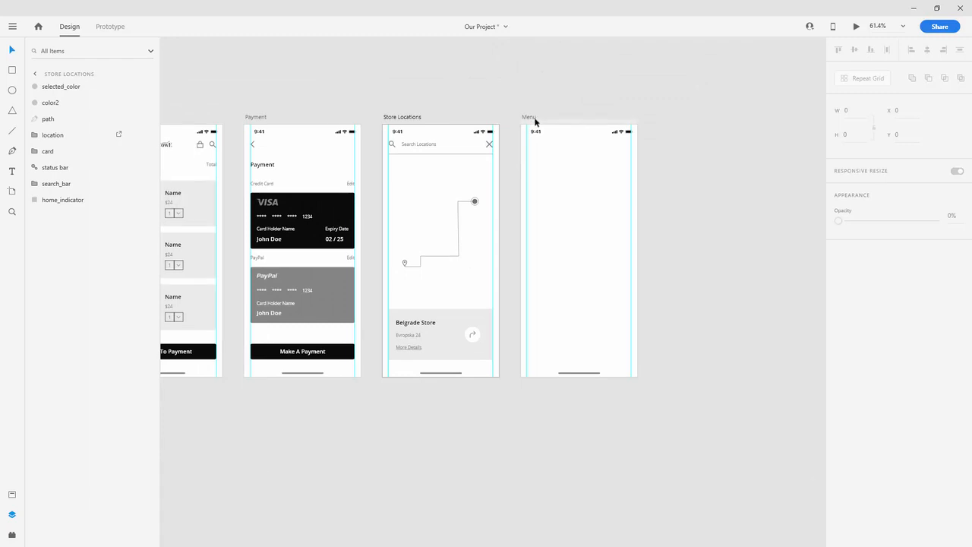
scroll(531, 116, "up", 3)
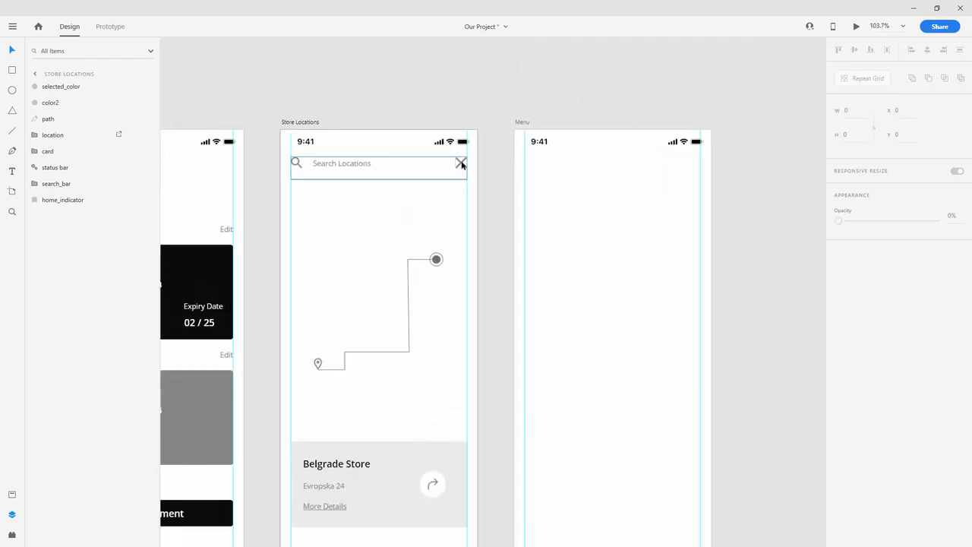
left_click(462, 163)
double_click(462, 163)
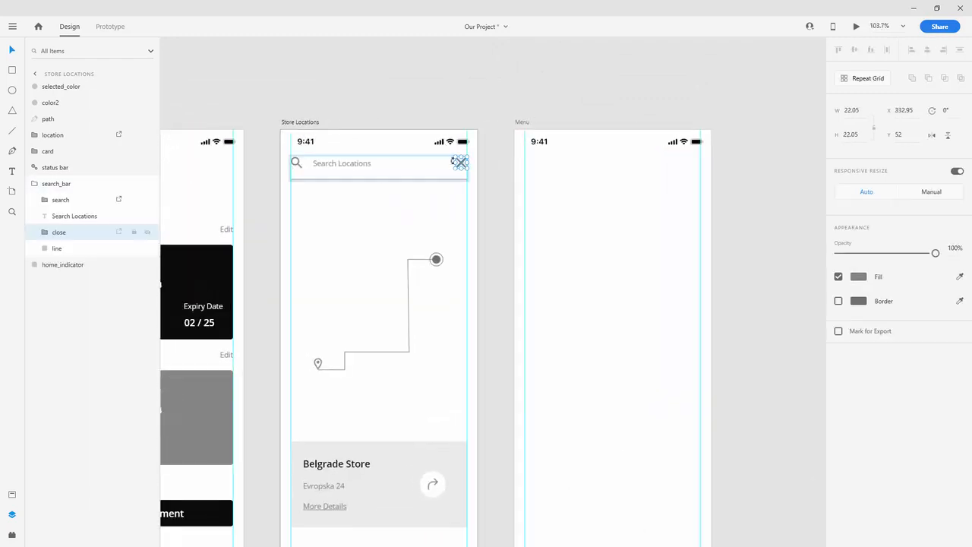
left_click(35, 184)
left_click(681, 195)
key("ctrl+v")
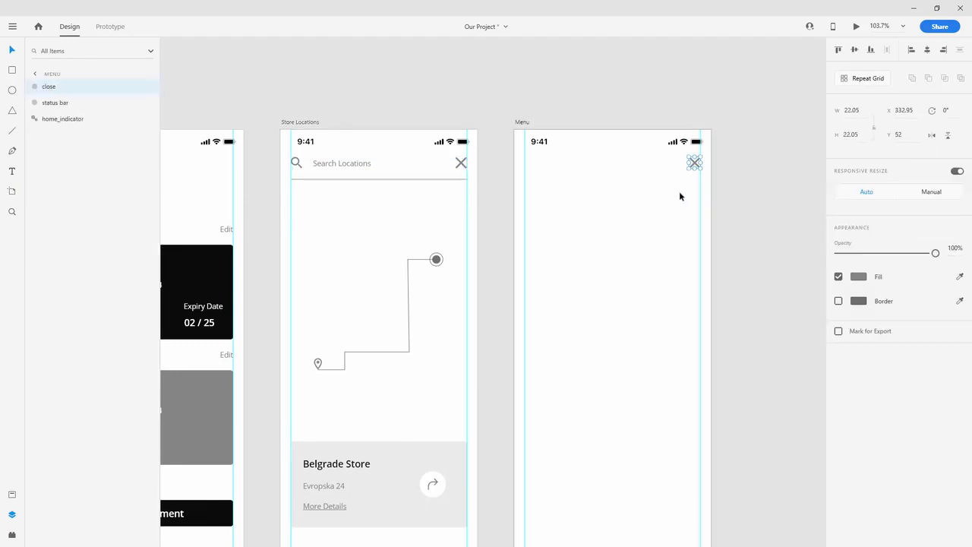
Copy the logo from the pasteboard beneath the icons artboard
scroll(679, 196, "down", 2)
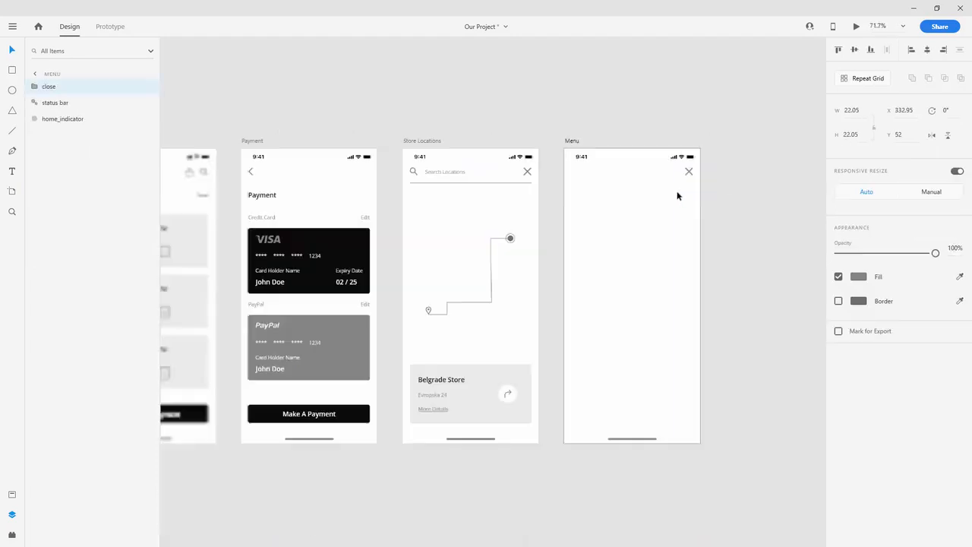
scroll(678, 196, "down", 5)
scroll(466, 189, "up", 6)
left_click(416, 277)
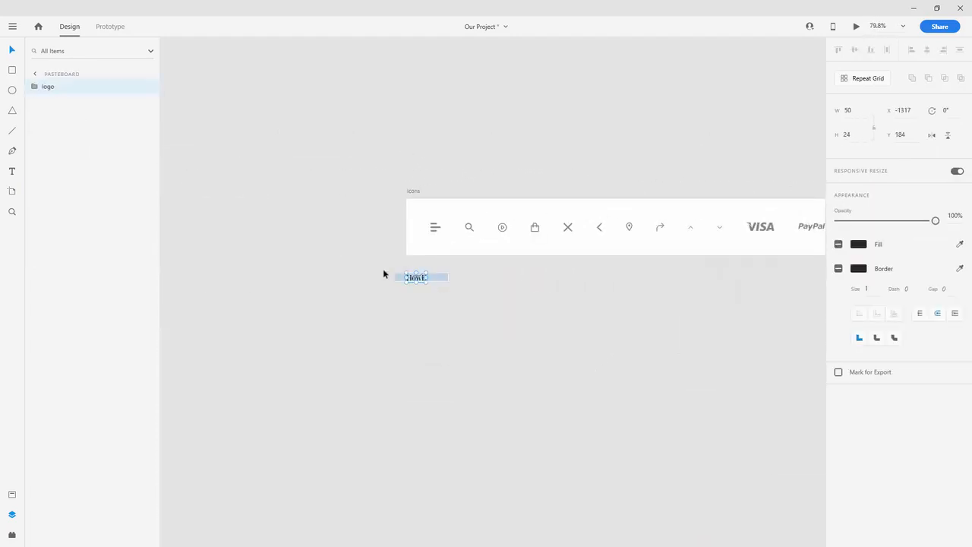
Paste the logo into the Menu artboard at about X 163, Y 512
scroll(380, 270, "down", 6)
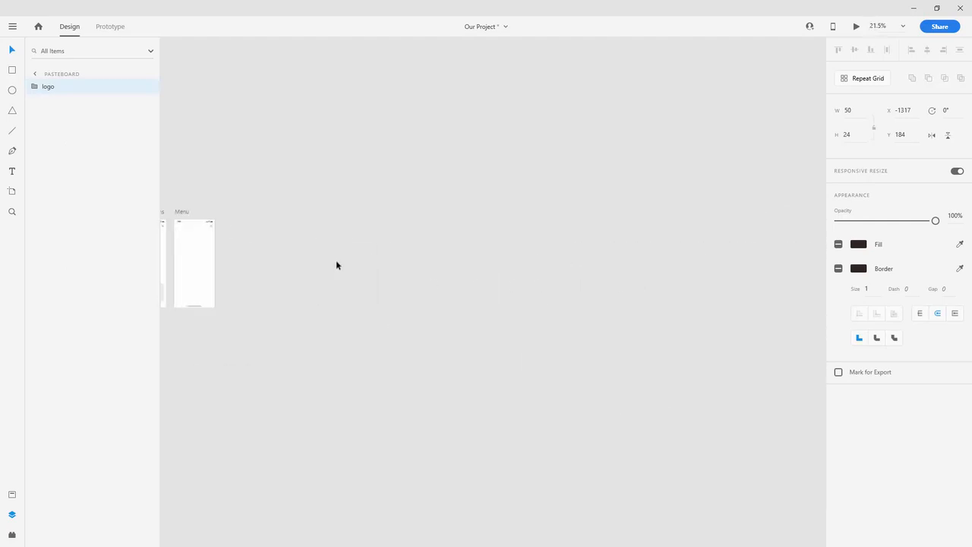
left_click_drag(257, 227, 483, 212)
scroll(433, 263, "up", 8)
left_click(357, 312)
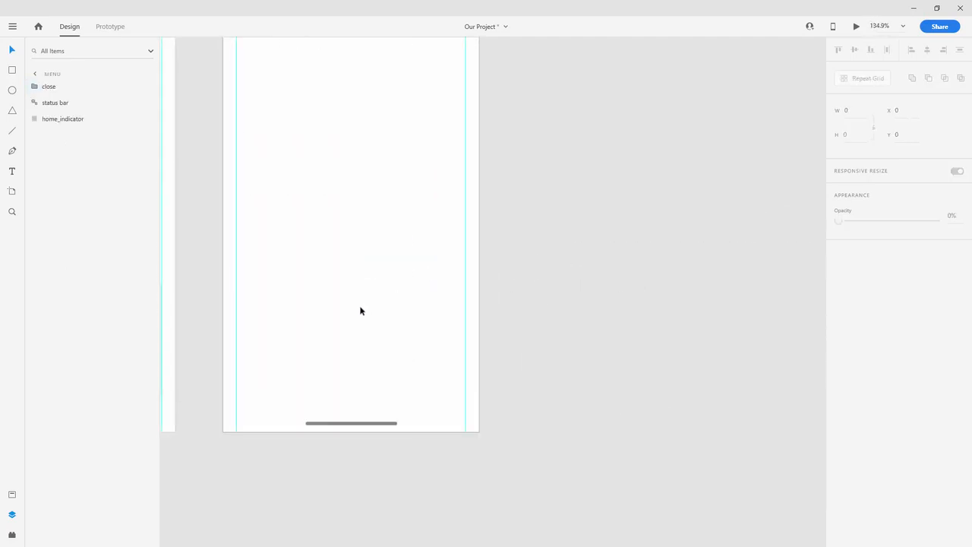
key("ctrl+v")
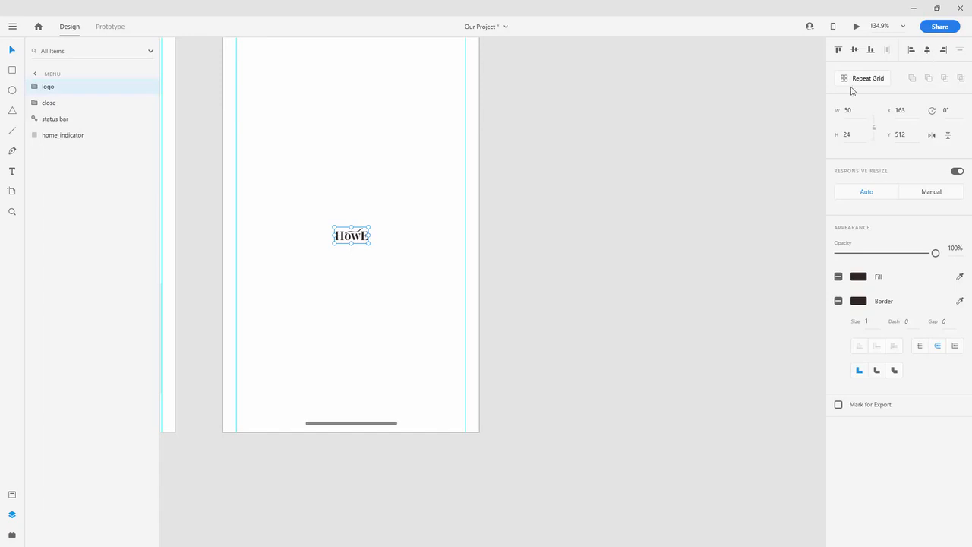
Draw a borderless 375 × 812 rectangle at X 0, Y 0 covering the whole Menu artboard
scroll(307, 224, "down", 1)
scroll(363, 195, "down", 5)
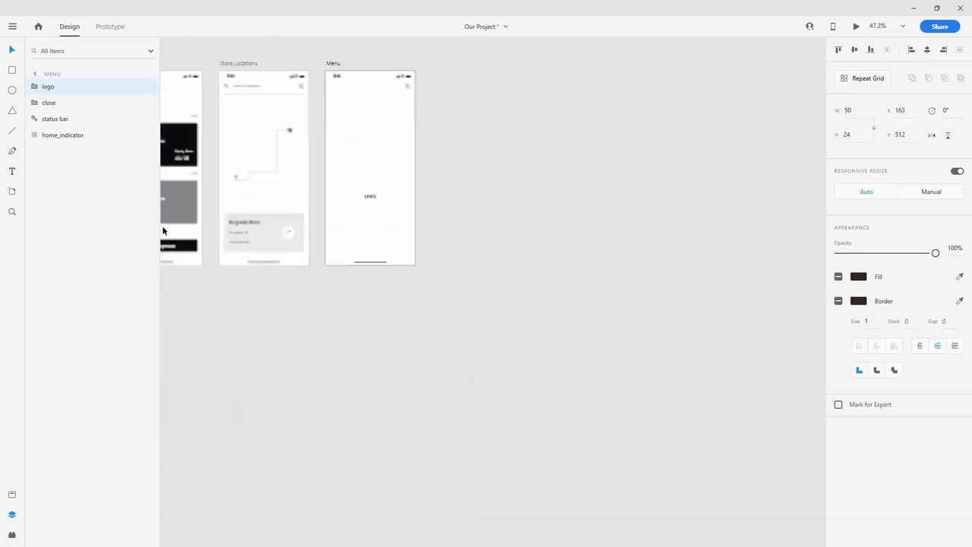
left_click(11, 70)
scroll(347, 205, "up", 3)
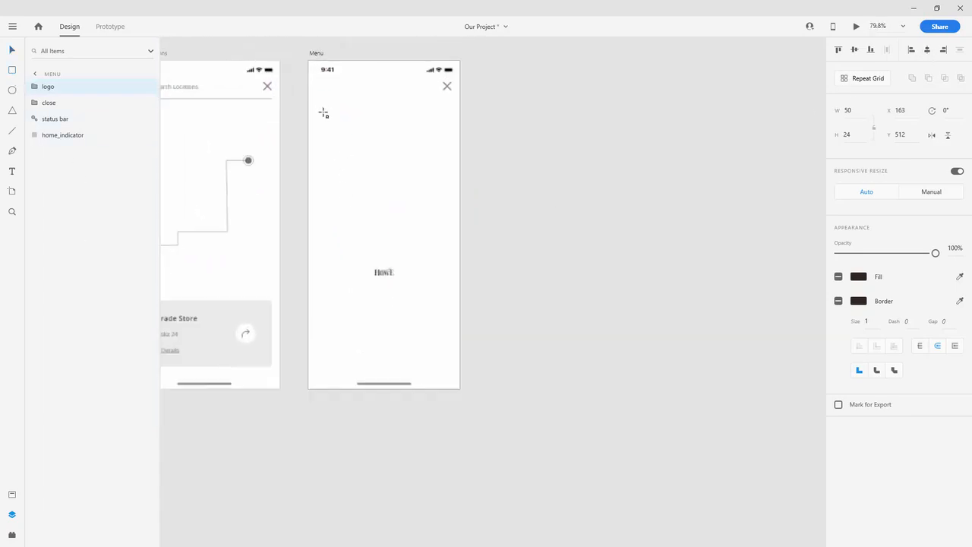
left_click(308, 60)
left_click_drag(356, 115, 461, 389)
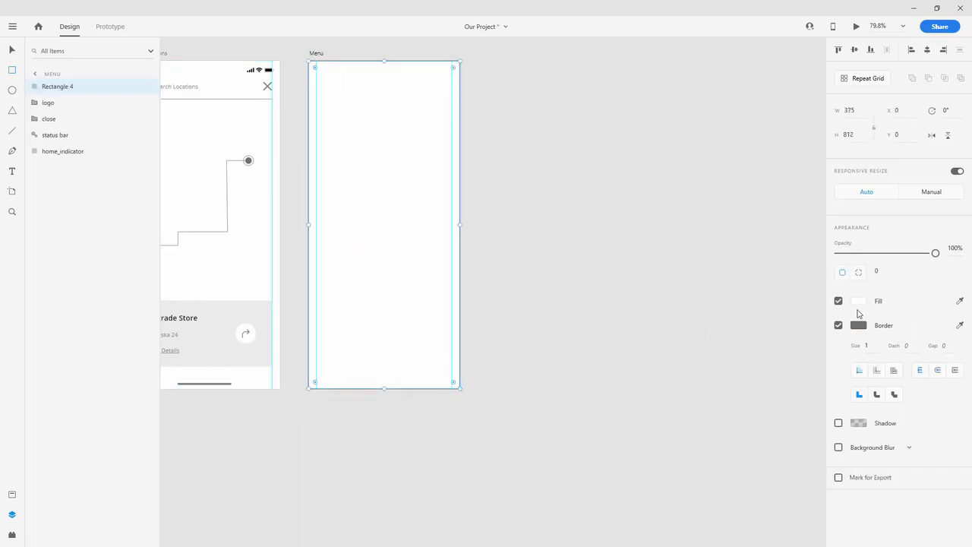
left_click(839, 325)
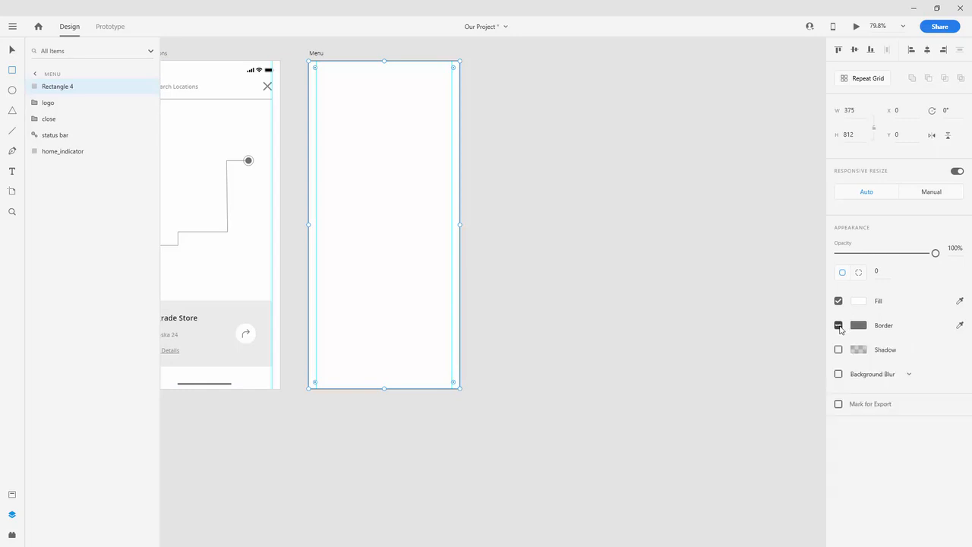
Rename the new rectangle bg and reorder the layers so the status bar, close icon and logo sit above it
double_click(54, 89)
type("bg")
key("Return")
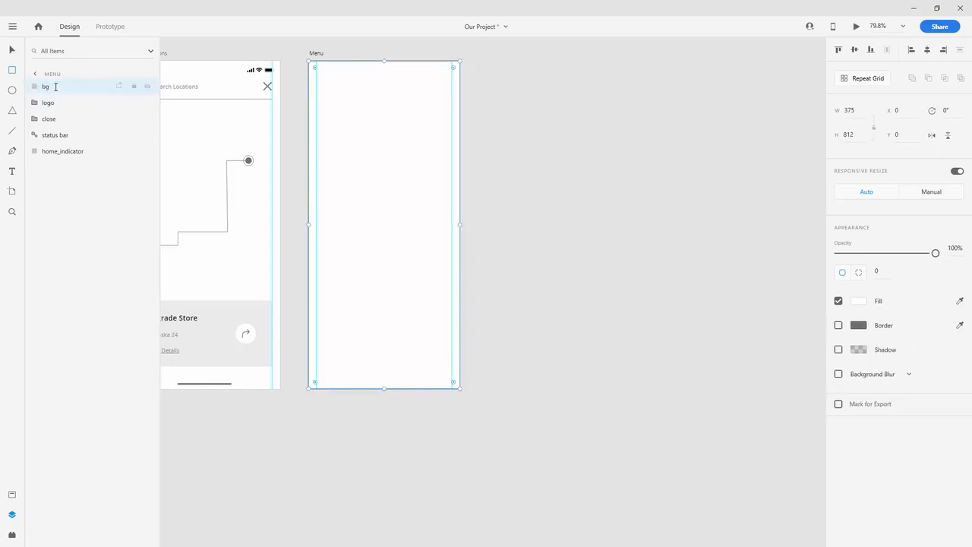
left_click_drag(55, 86, 64, 125)
left_click(59, 119)
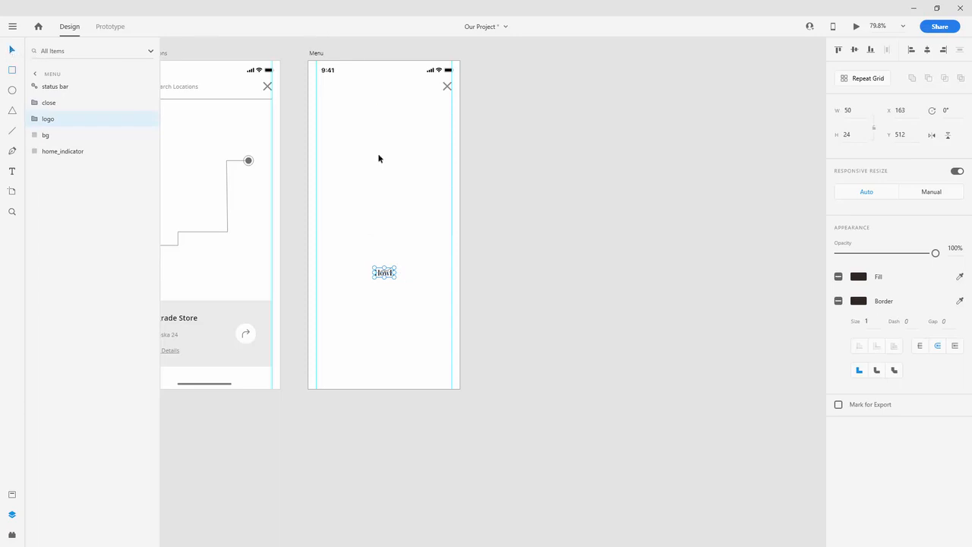
Move the logo down the Menu artboard to X 163, Y 633
left_click(402, 160)
scroll(390, 276, "up", 3)
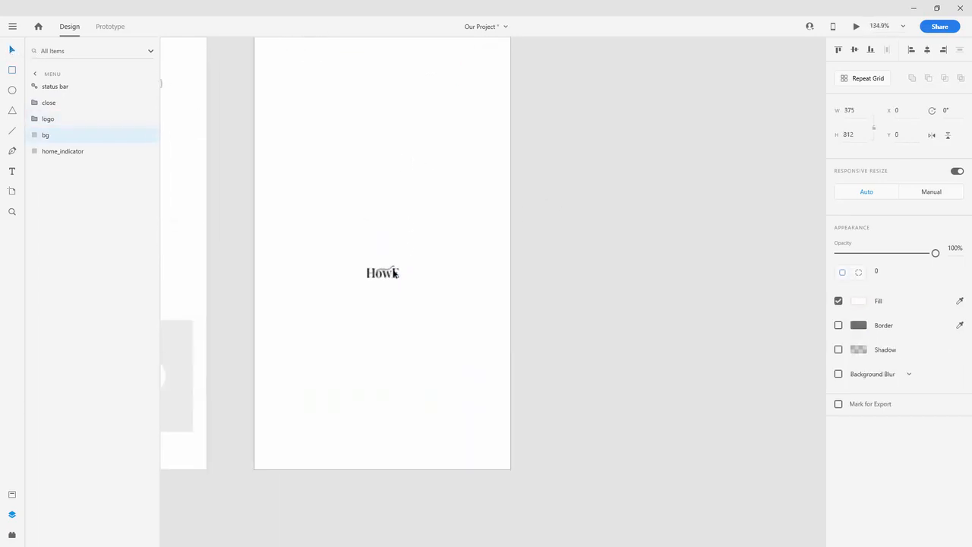
left_click(393, 275)
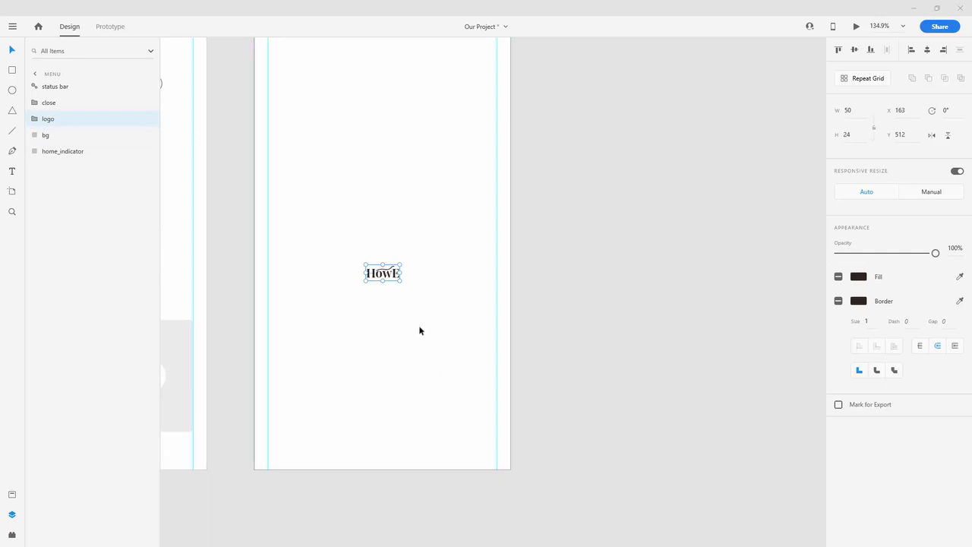
left_click_drag(394, 277, 390, 356)
left_click(399, 284)
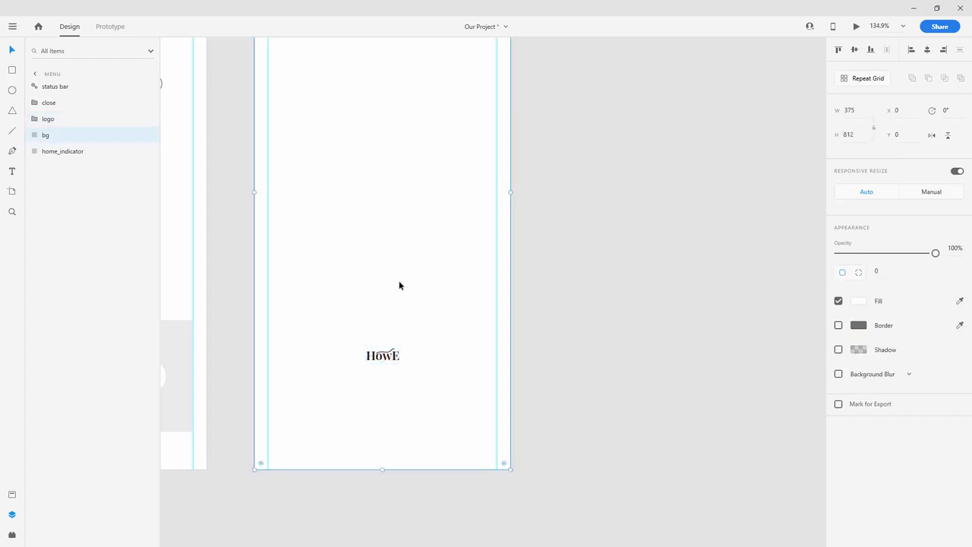
Copy the Payment heading from the Payment artboard and paste it into the Menu artboard
scroll(401, 285, "down", 3)
scroll(401, 286, "down", 1)
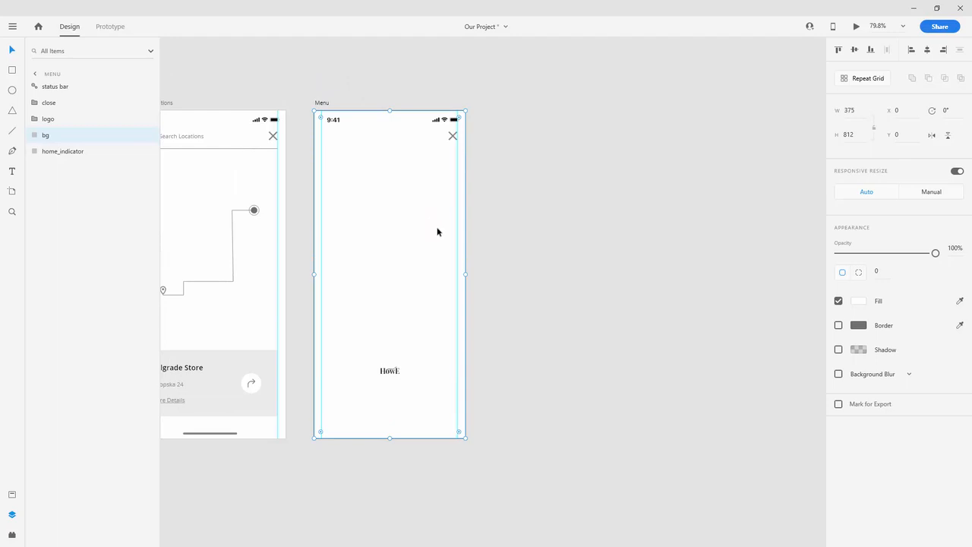
scroll(436, 230, "down", 2)
scroll(438, 232, "down", 4)
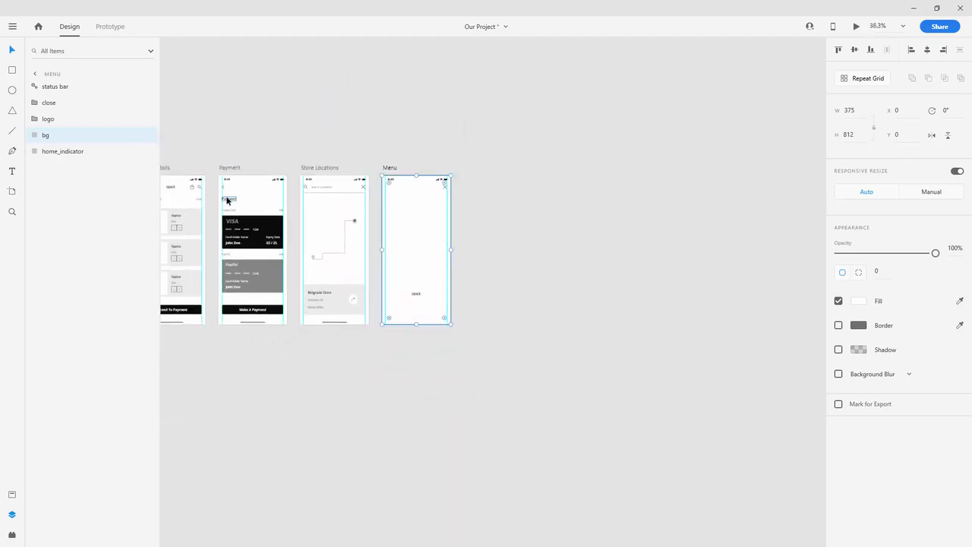
left_click(227, 200)
left_click(433, 211)
key("ctrl+v")
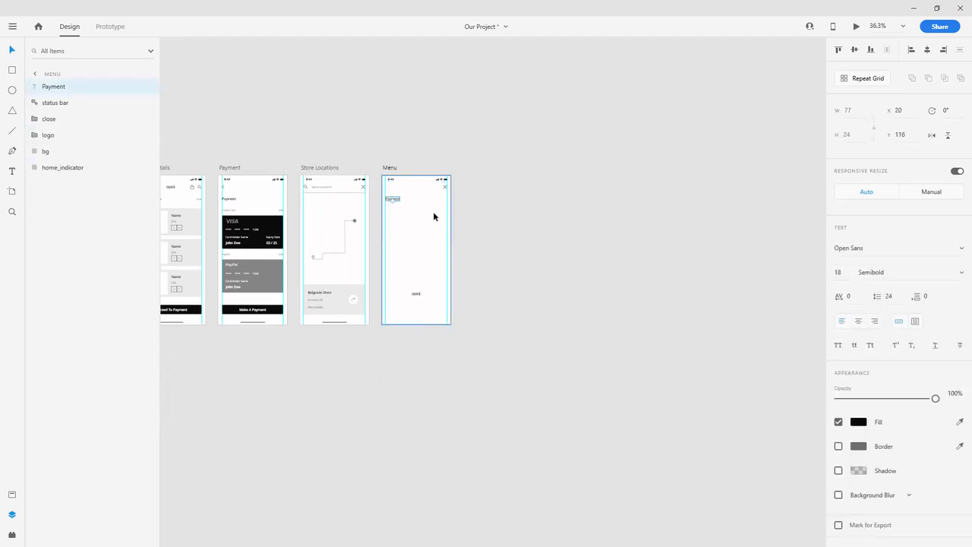
Centre-align the pasted Payment text, centre it horizontally on the Menu artboard and place it at Y 114
scroll(433, 212, "up", 4)
left_click(859, 322)
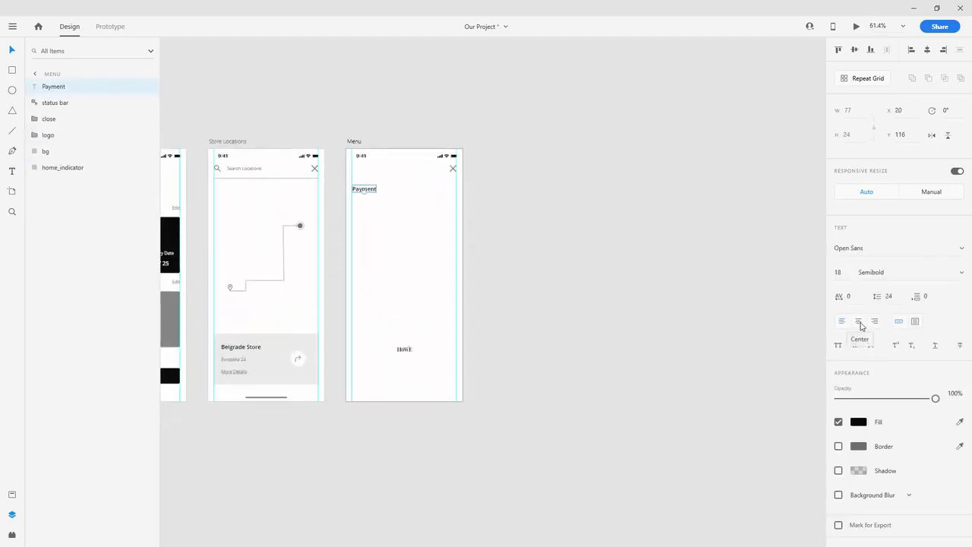
left_click(927, 50)
scroll(382, 179, "up", 4)
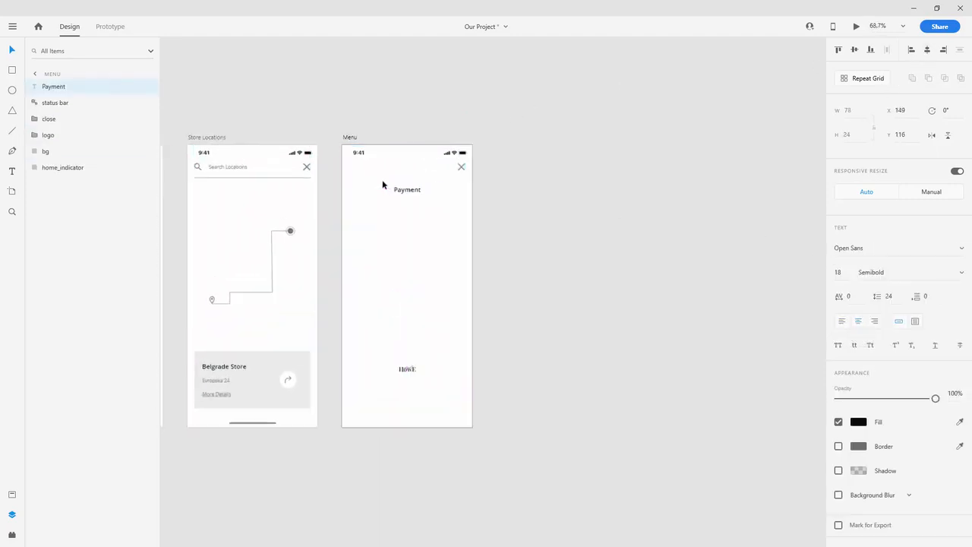
left_click_drag(429, 196, 424, 174)
key("shift+Down")
key("shift+Down")
key("shift+Down")
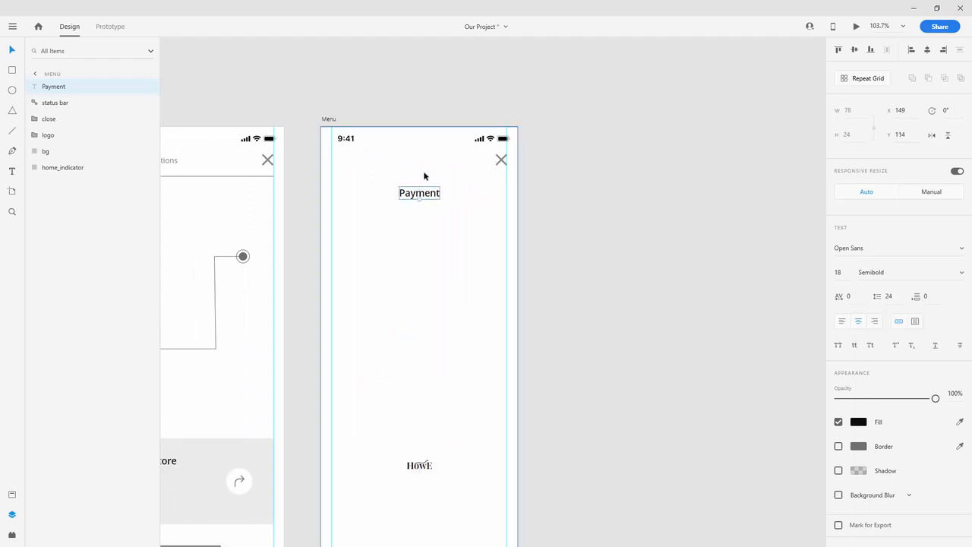
Change the pasted Payment text on the Menu artboard to Profile
double_click(427, 195)
type("Pr")
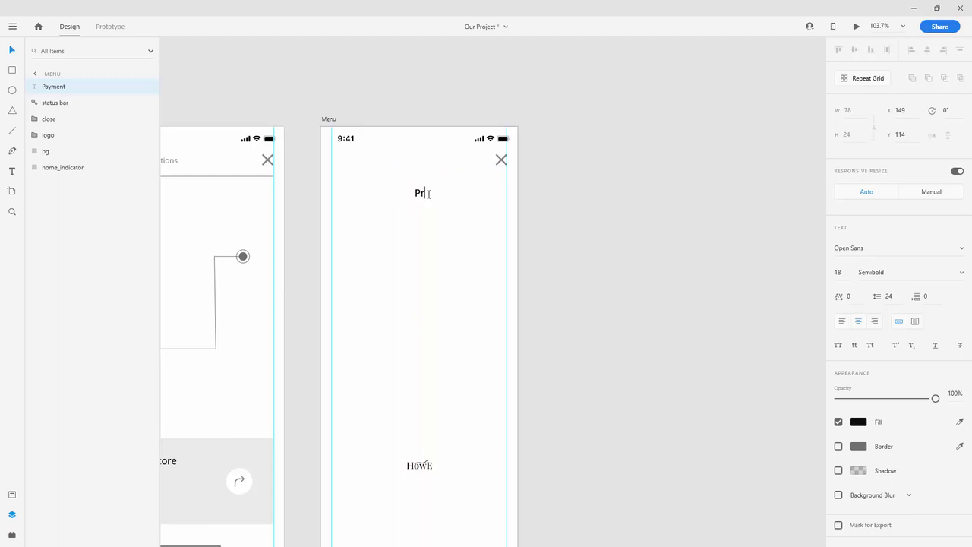
type("ofile")
key("BackSpace")
key("Escape")
Duplicate the Profile text and move the copy straight down to Y 178
key("ctrl+d")
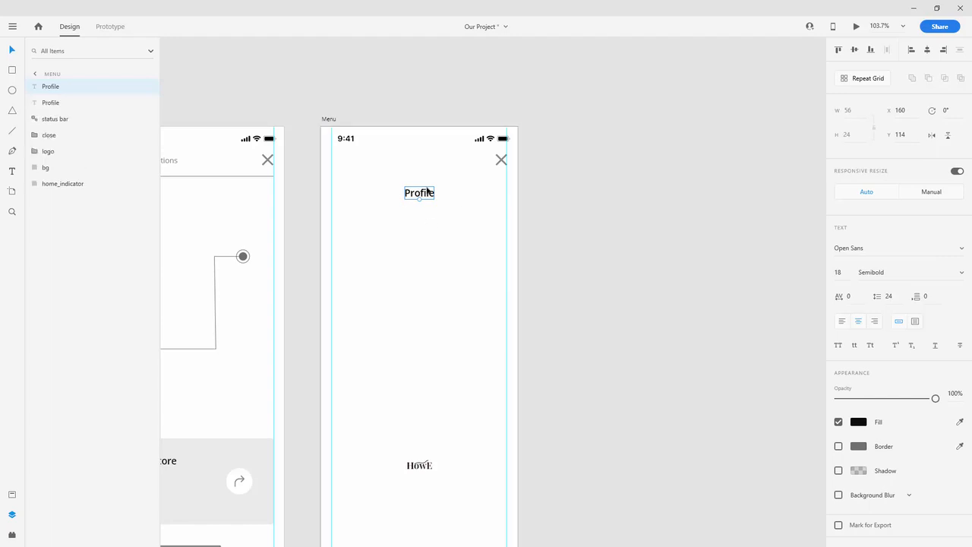
left_click(77, 102)
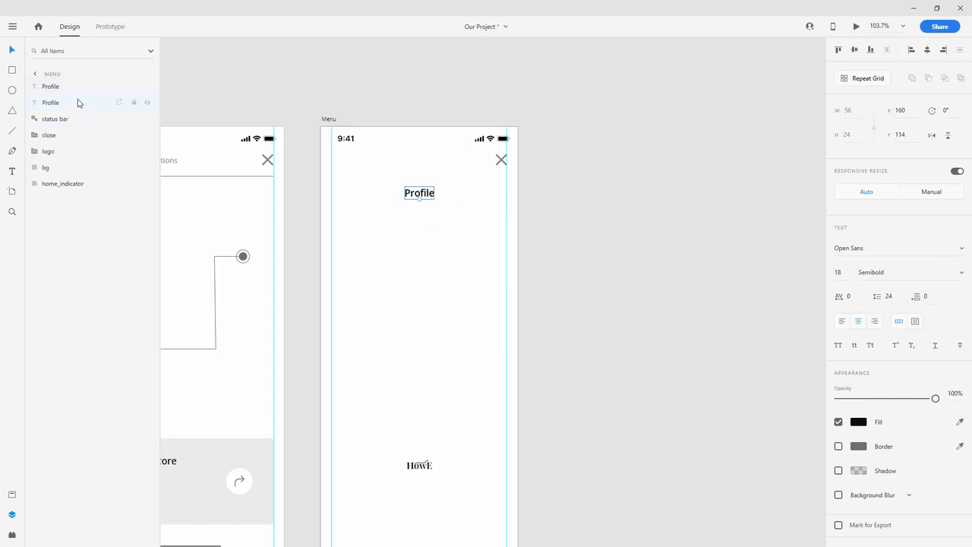
key("Down")
key("Down")
key("Down")
key("Down")
key("Down")
key("Down")
key("Down")
key("Down")
key("Down")
key("Down")
key("Down")
key("Down")
key("Down")
key("Down")
key("Down")
key("Down")
key("Down")
key("Down")
key("Down")
key("Down")
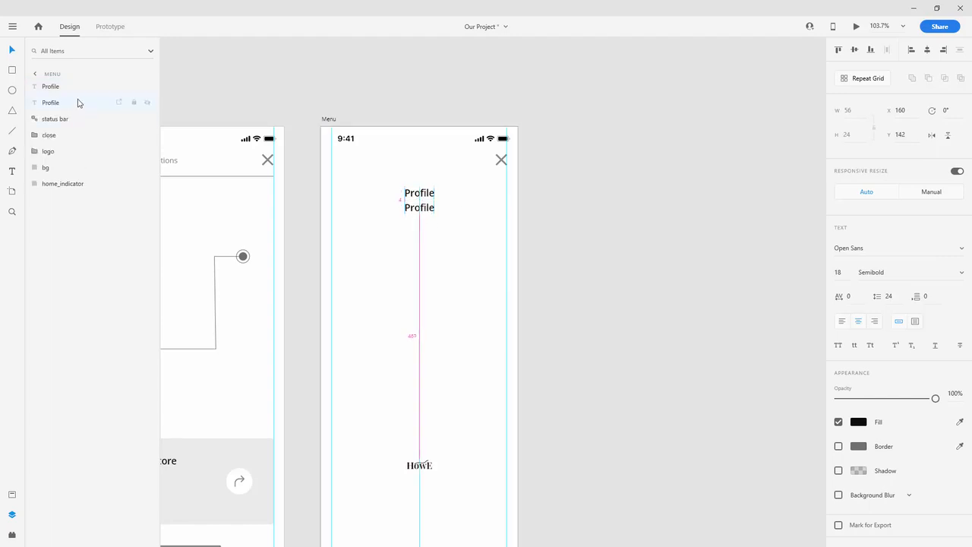
key("Up")
key("Up")
key("Up")
key("Up")
key("Up")
key("Up")
key("Down")
key("Down")
key("Down")
key("Down")
key("Down")
key("Down")
key("Down")
key("Down")
key("Down")
key("Down")
key("Down")
key("Down")
key("Down")
key("Down")
key("Down")
key("Down")
key("Down")
key("Down")
key("Down")
key("Down")
Change the lower Profile text to My Orders and duplicate it in place
double_click(418, 228)
type("My Or")
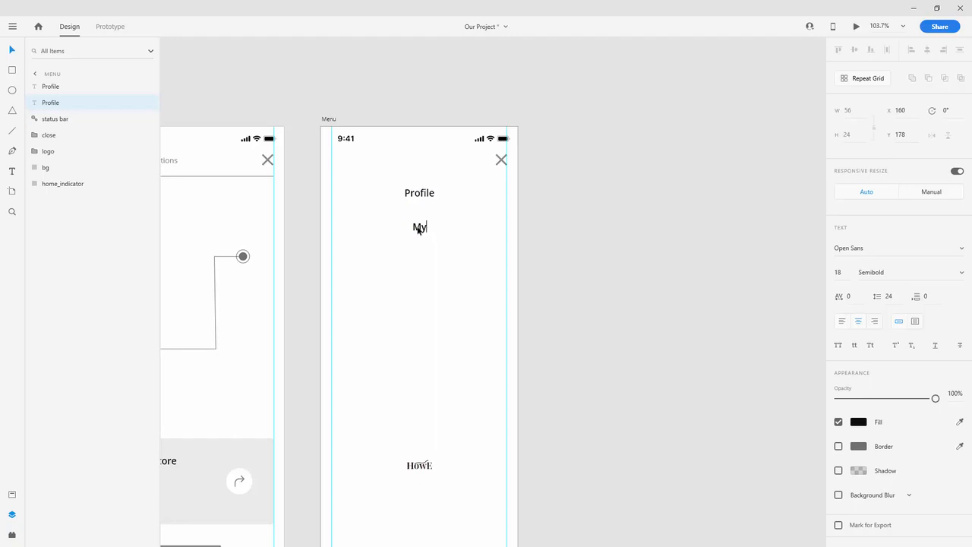
type("ders")
key("Escape")
key("ctrl+d")
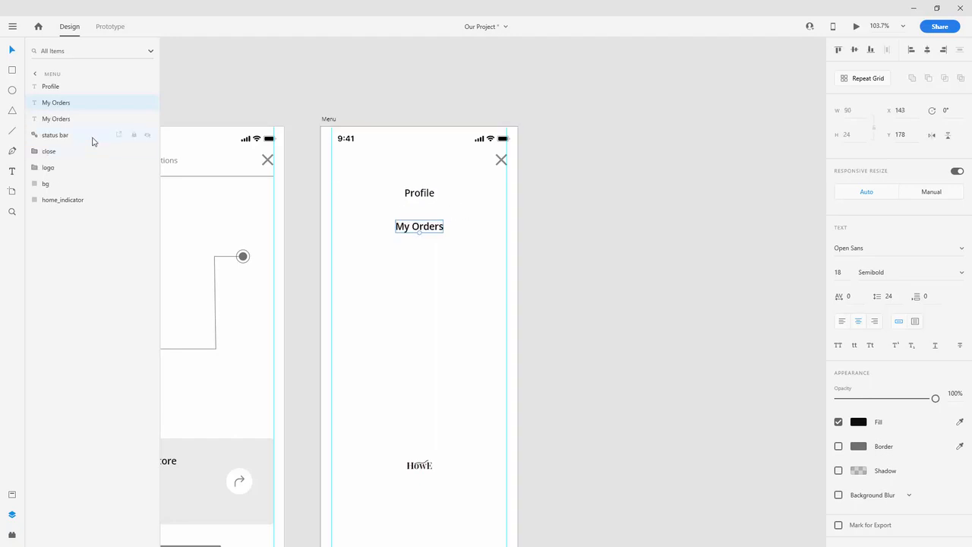
left_click(70, 122)
key("shift+Down")
key("shift+Down")
key("shift+Down")
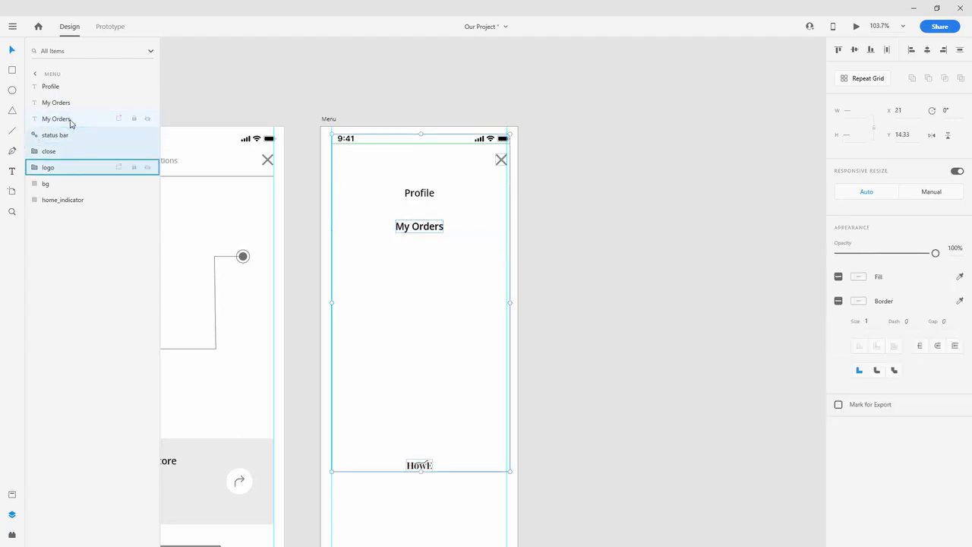
left_click(70, 123)
key("Down")
key("Down")
key("Down")
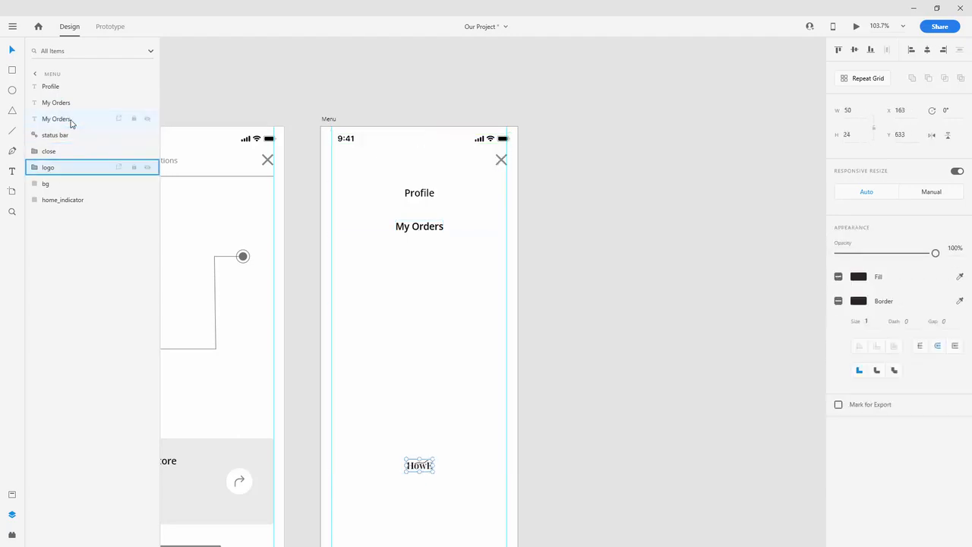
left_click(71, 123)
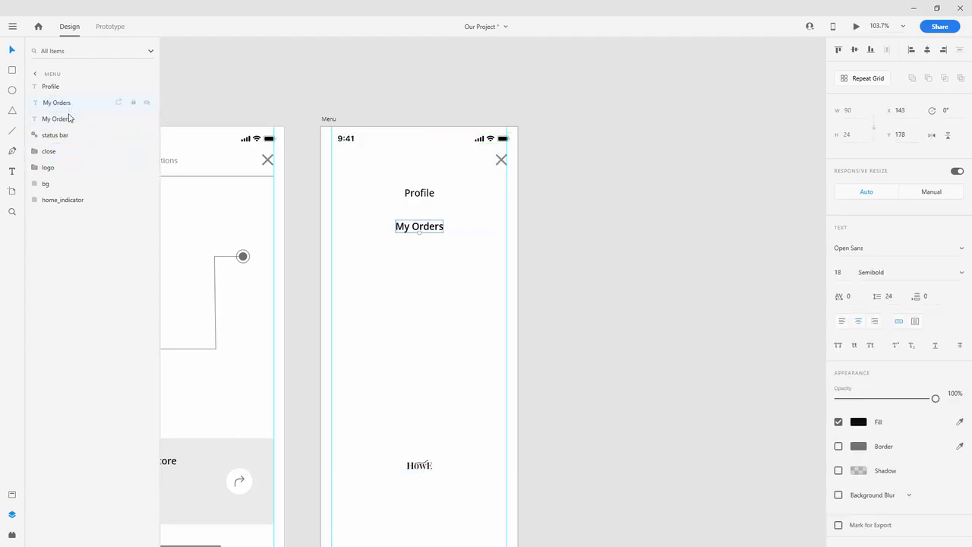
key("shift+Down")
key("shift+Down")
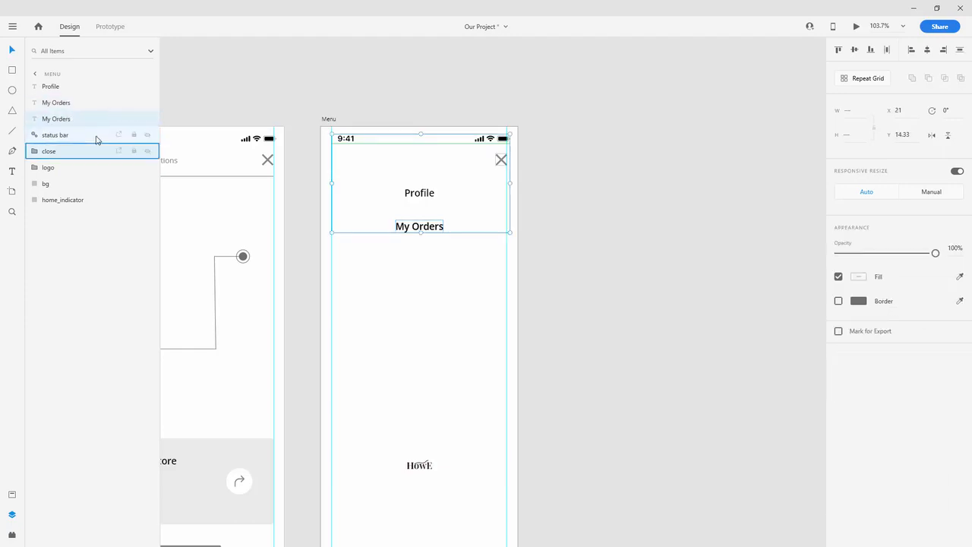
left_click(82, 121)
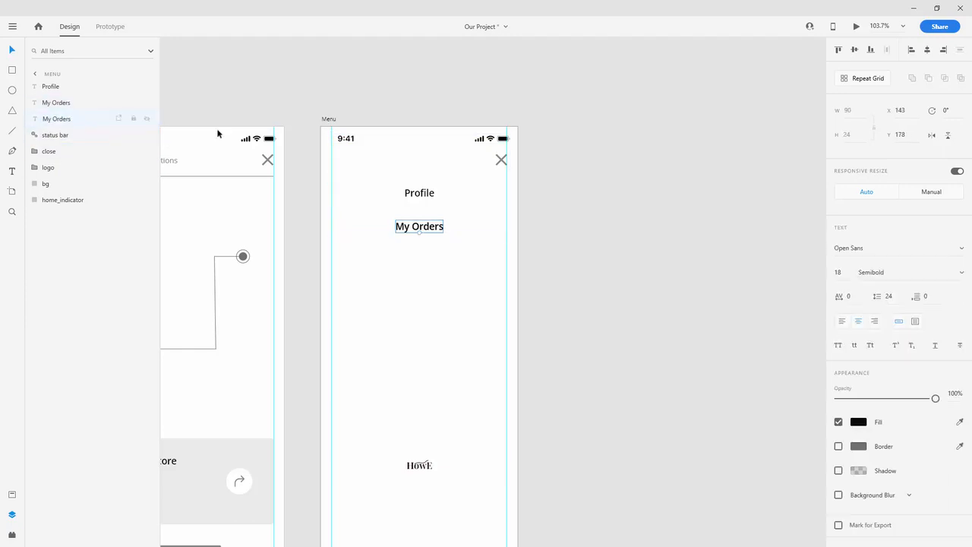
Move the duplicated My Orders text down to Y 242 and place its layer beneath the original's
left_click(78, 103)
left_click_drag(430, 226, 433, 240)
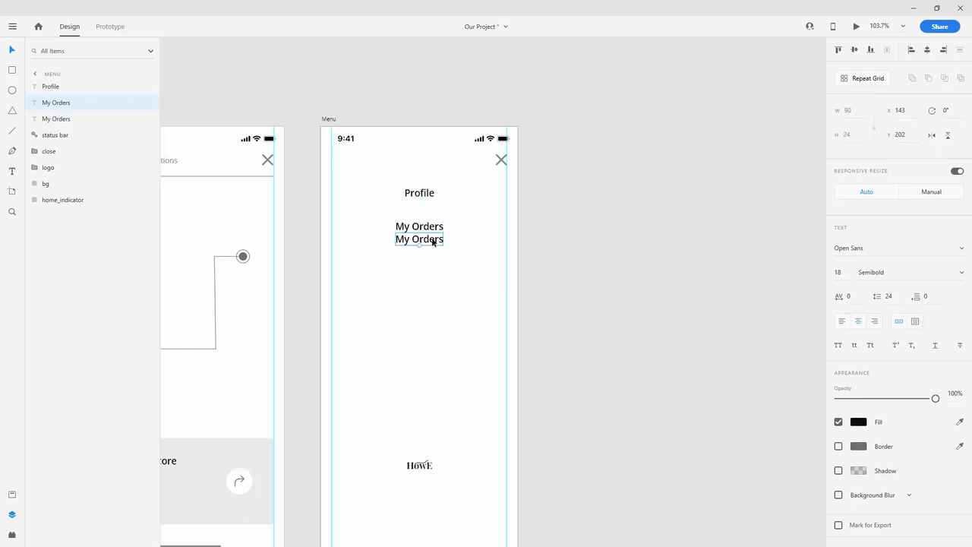
key("shift+Down")
key("shift+Down")
key("shift+Down")
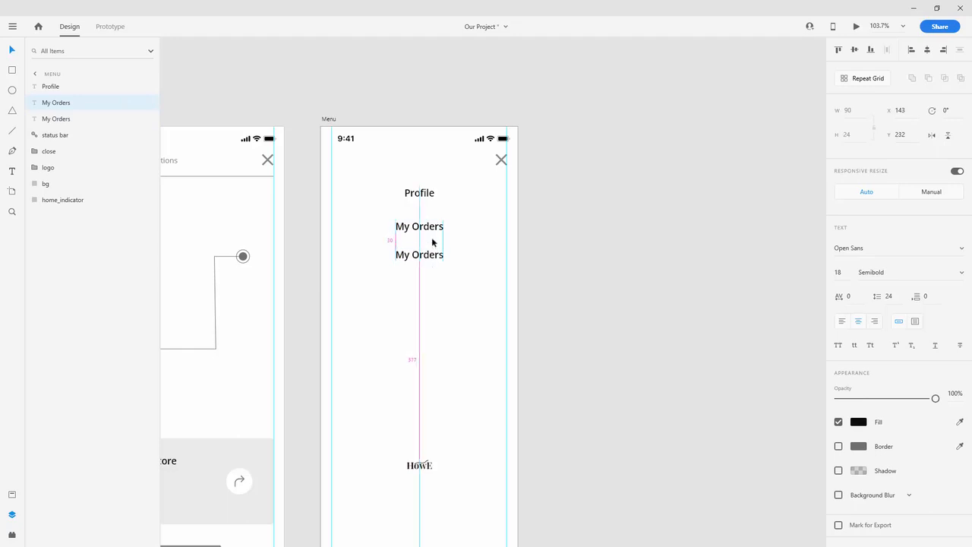
left_click_drag(65, 110, 65, 130)
Change the lower My Orders text to My Payments
scroll(423, 258, "up", 3)
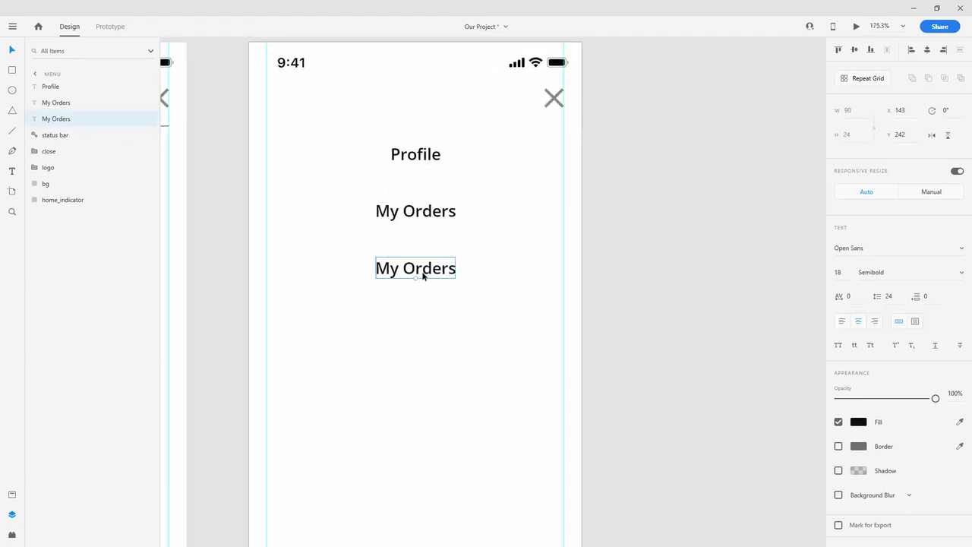
double_click(423, 272)
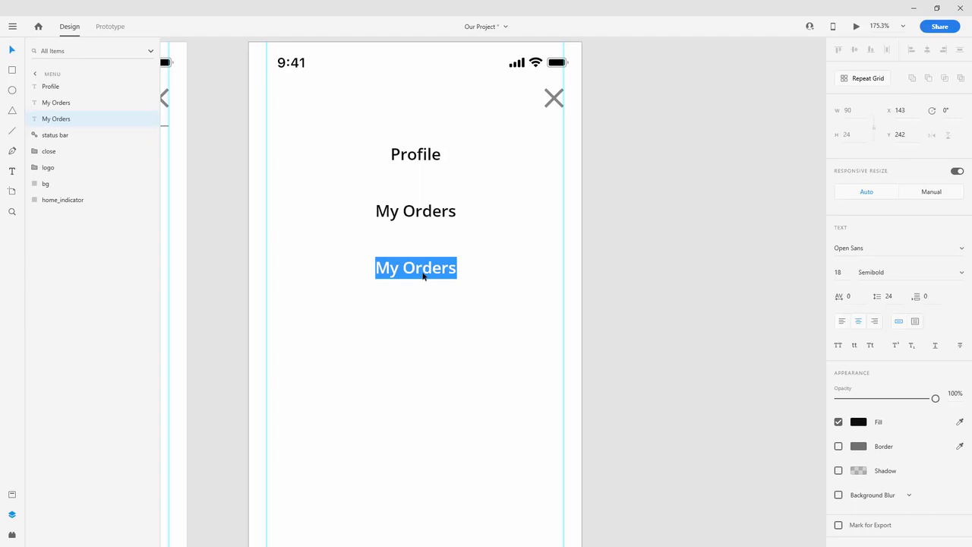
type("My")
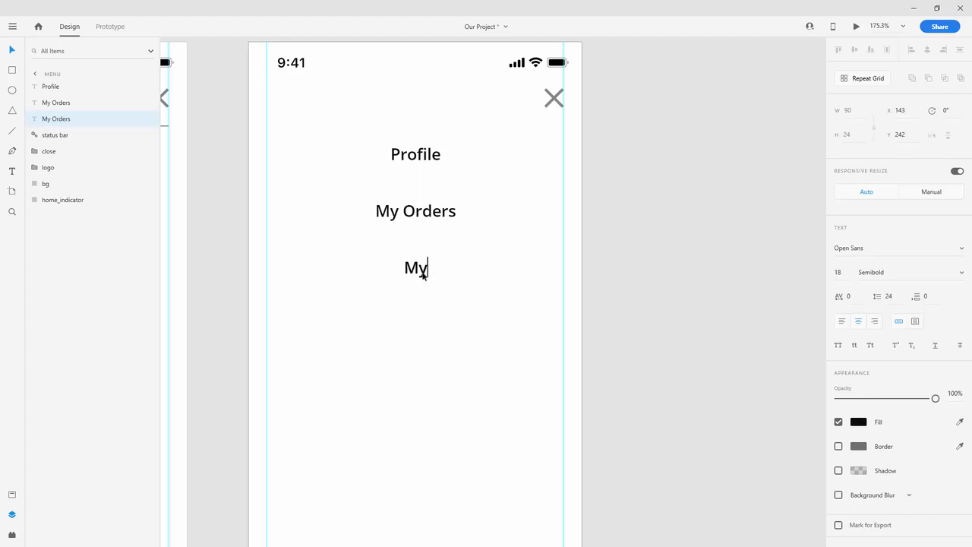
type(" Payments")
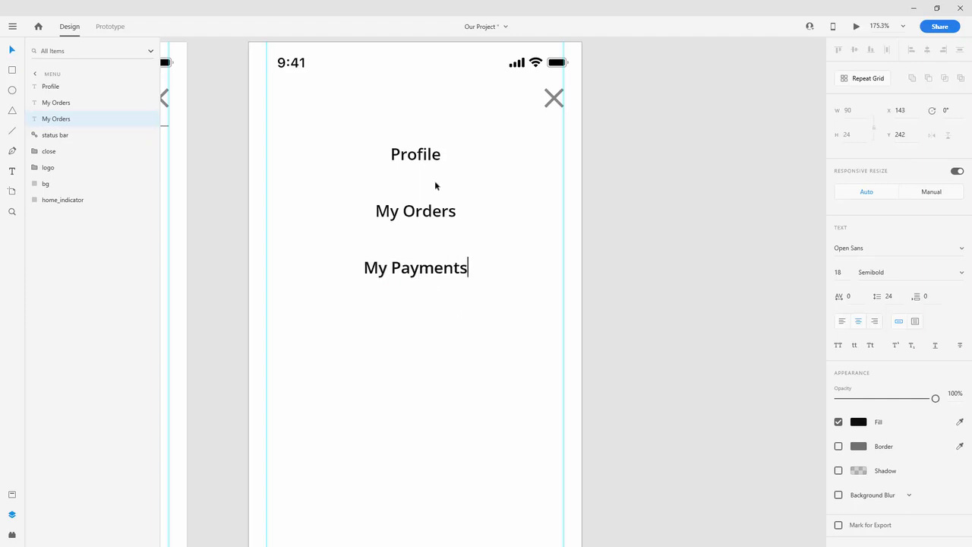
key("Escape")
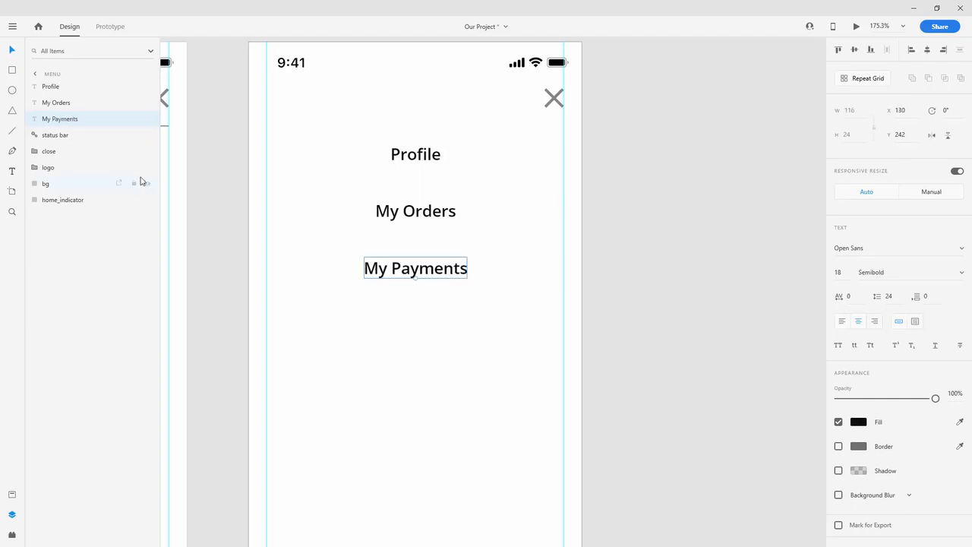
Duplicate the My Orders and My Payments texts, placing the copied My Orders layer between the two My Payments layers
left_click(79, 104, "shift")
key("ctrl+d")
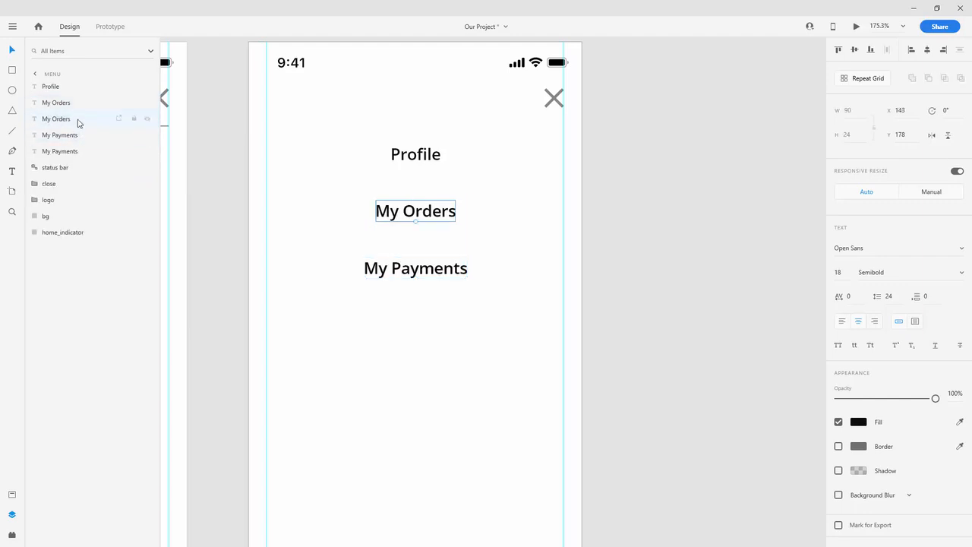
left_click_drag(76, 122, 79, 149)
left_click(80, 151, "shift")
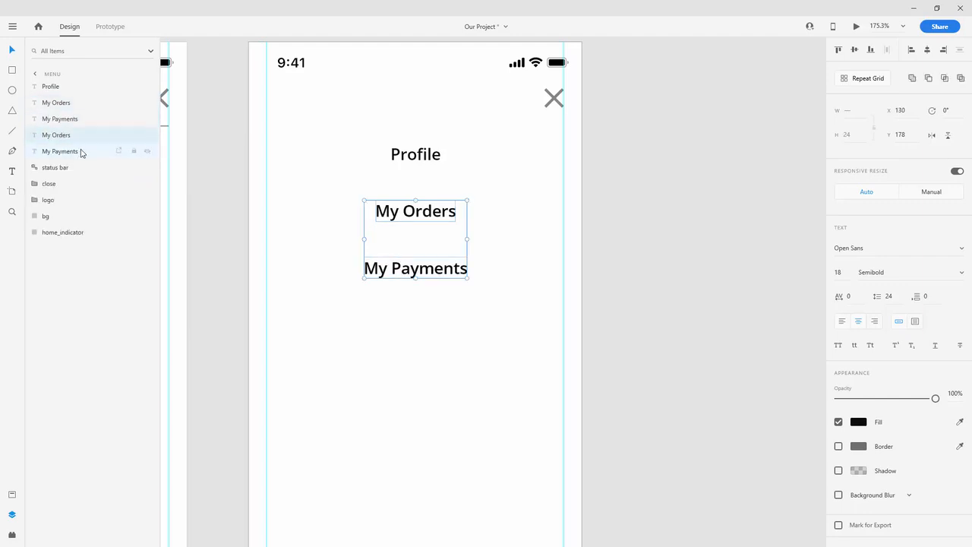
key("shift+Down")
key("shift+Down")
key("shift+Down")
key("shift+Down")
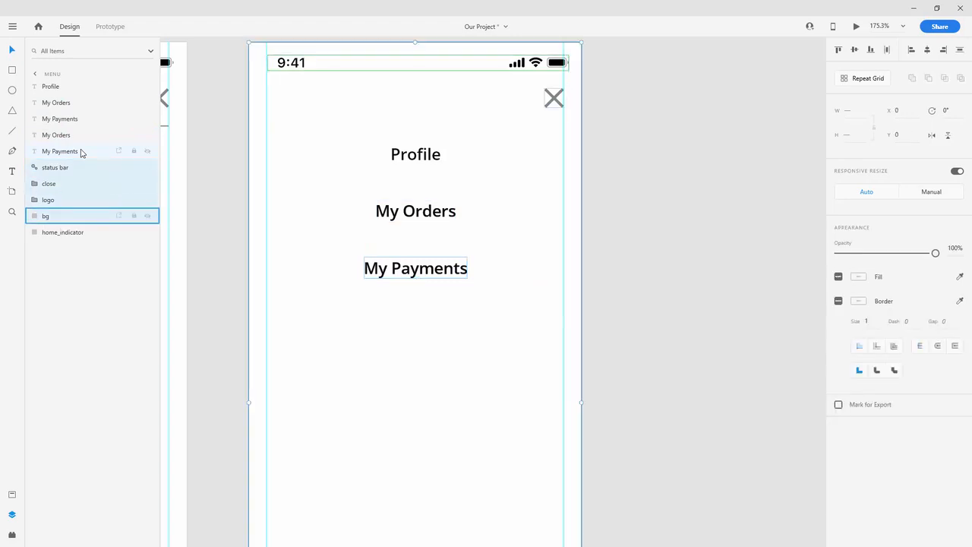
key("shift+Up")
Move the duplicated My Payments text straight down to Y 368
left_click(84, 152)
key("Down")
key("Down")
key("Down")
key("Down")
key("Down")
key("Down")
key("Down")
key("Down")
key("Down")
key("Down")
key("Down")
key("Down")
key("Down")
key("Down")
key("Down")
key("Down")
key("Down")
key("Down")
key("Down")
key("Down")
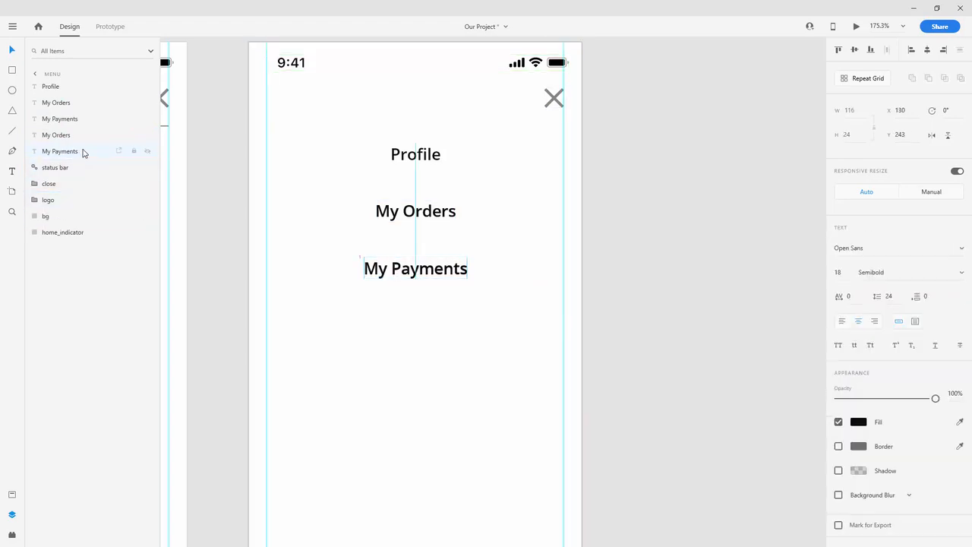
key("Down")
key("Down")
key("Down")
key("Down")
key("Down")
key("Down")
key("Down")
key("Down")
key("Down")
key("Down")
key("Down")
key("Down")
key("Down")
key("Down")
key("Down")
key("Down")
key("Down")
key("Down")
key("Down")
key("Down")
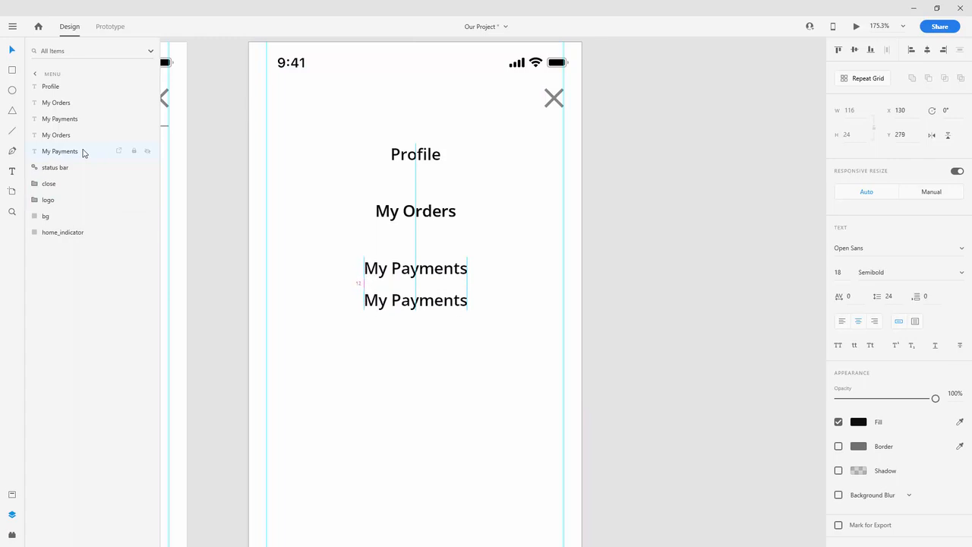
key("Down")
key("Down")
key("Down")
key("Down")
key("Down")
key("Down")
key("Down")
key("Down")
key("Down")
key("Down")
key("Down")
key("Down")
key("Down")
key("Down")
key("Down")
key("Down")
key("Down")
key("Down")
key("Down")
key("Down")
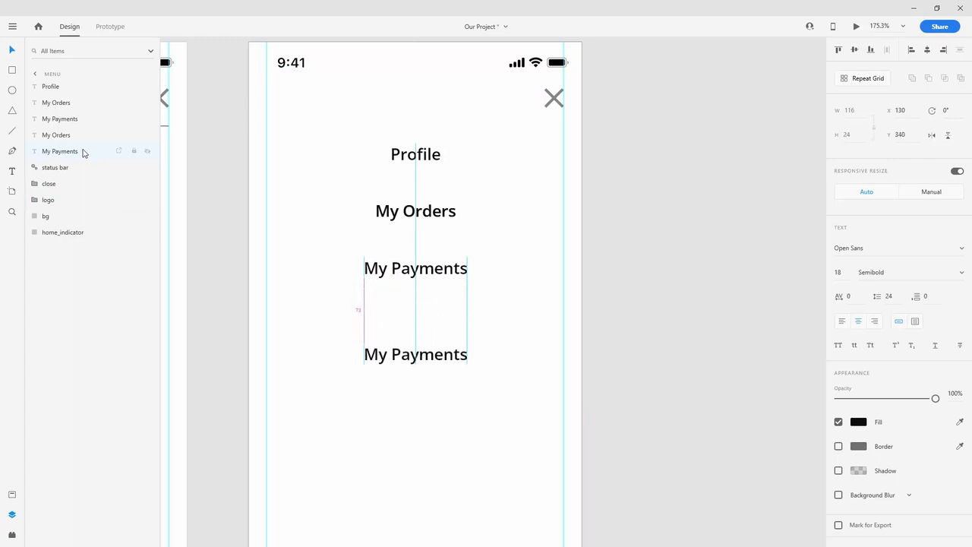
Move the duplicated My Orders text straight down into the gap between the original My Orders and My Payments texts
left_click(81, 134)
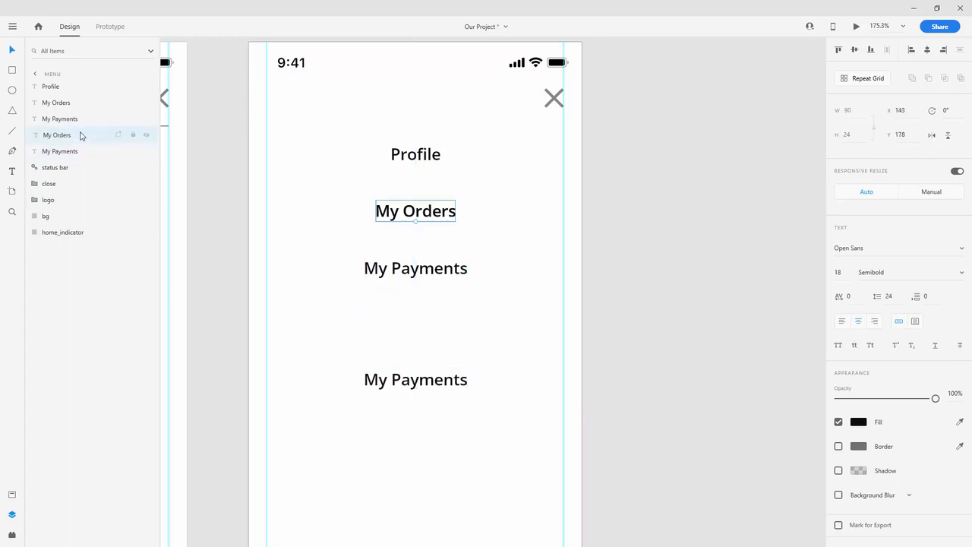
key("Down")
key("Down")
key("Down")
key("Down")
key("Down")
key("Down")
key("Down")
key("Down")
key("Down")
key("Down")
key("Down")
key("Down")
key("Down")
key("Down")
key("Down")
key("Down")
key("Down")
key("Down")
key("Down")
key("Down")
key("Down")
key("Down")
key("Down")
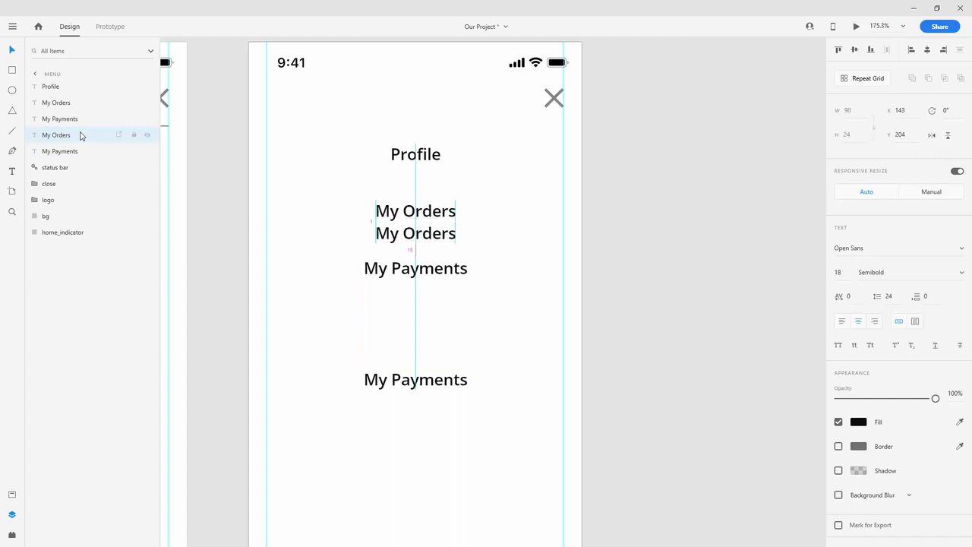
Move the My Orders and My Payments copies down together so the My Orders copy sits at Y 306, 40 below My Payments
left_click(403, 380)
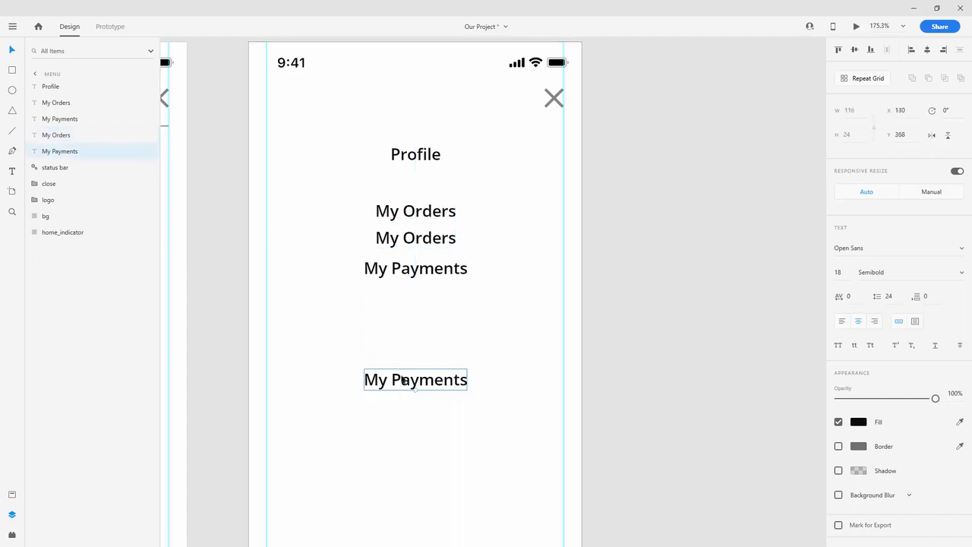
left_click(436, 244)
left_click(445, 380)
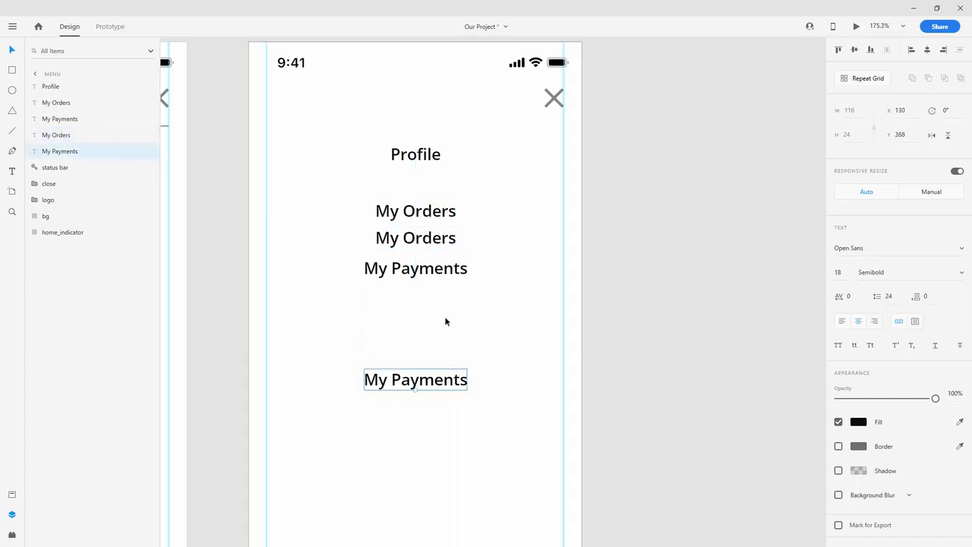
left_click(449, 240, "shift")
left_click_drag(449, 241, 451, 289)
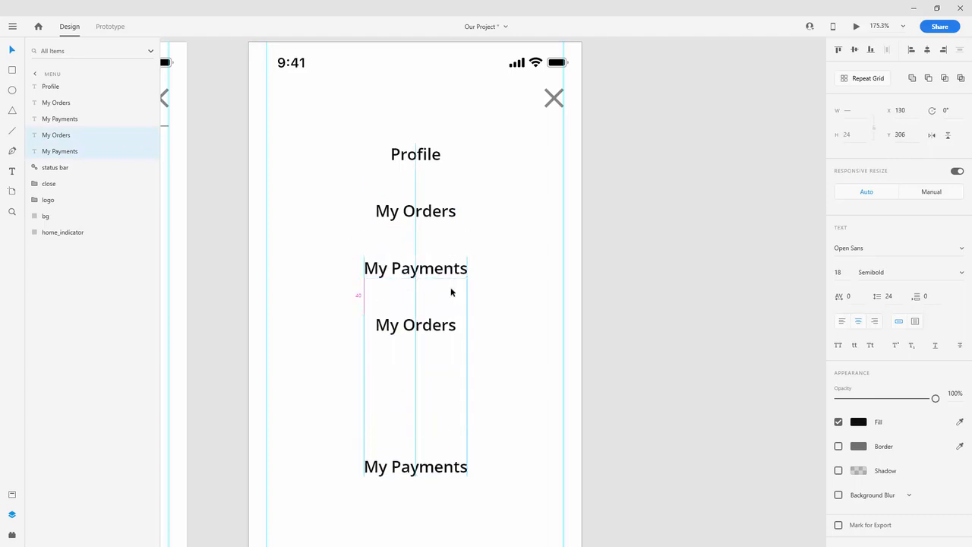
Change the lower My Orders text to Settings
left_click(486, 314)
double_click(449, 327)
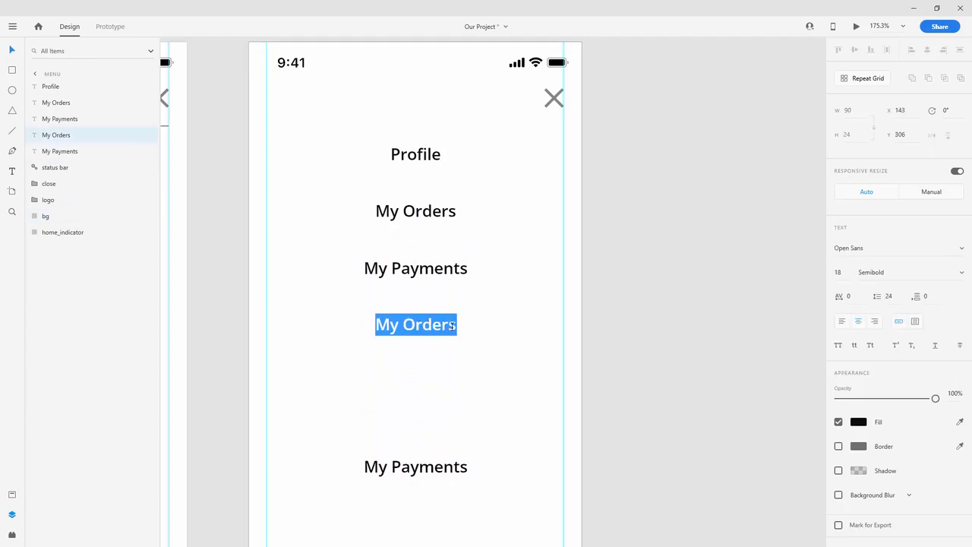
type("Settings")
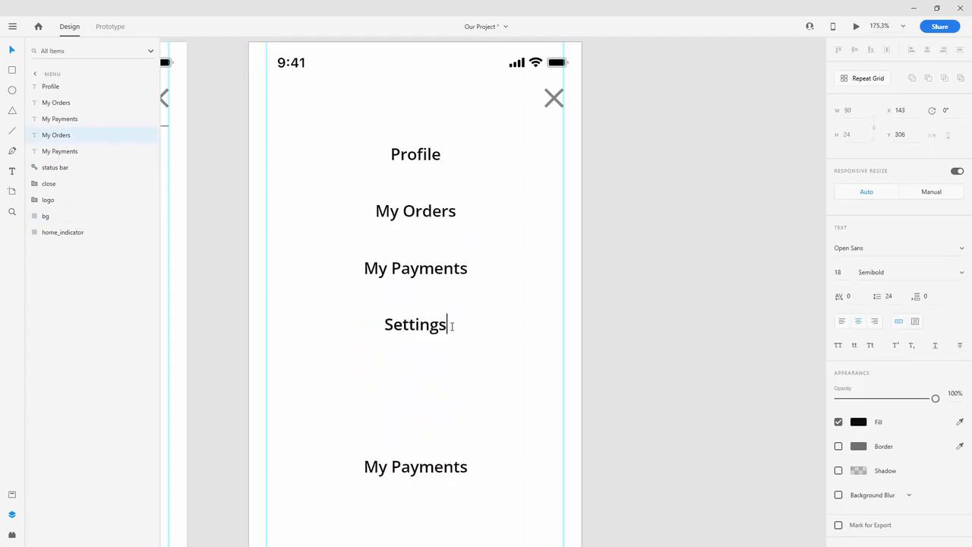
Change the lowest My Payments text to Log Out
left_click(444, 469)
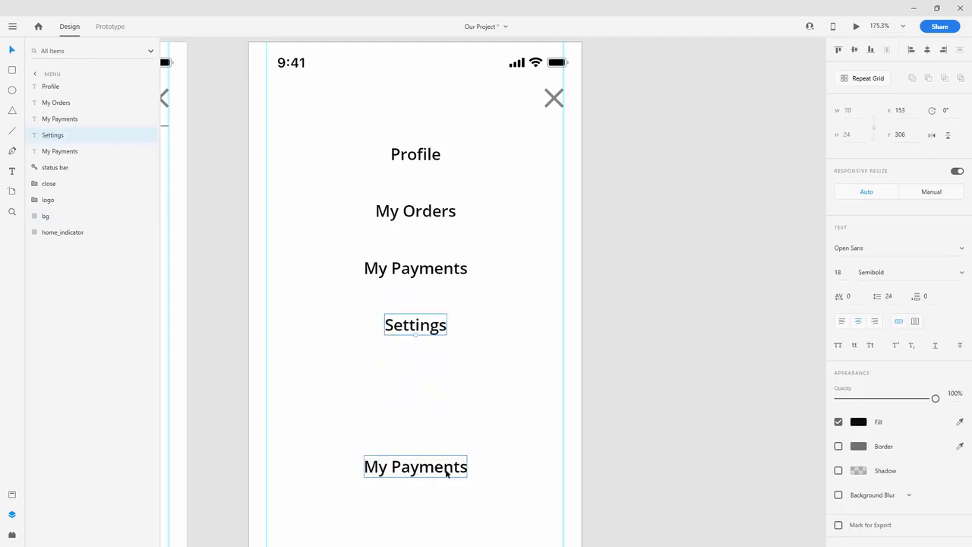
double_click(448, 469)
key("ctrl+a")
type("L")
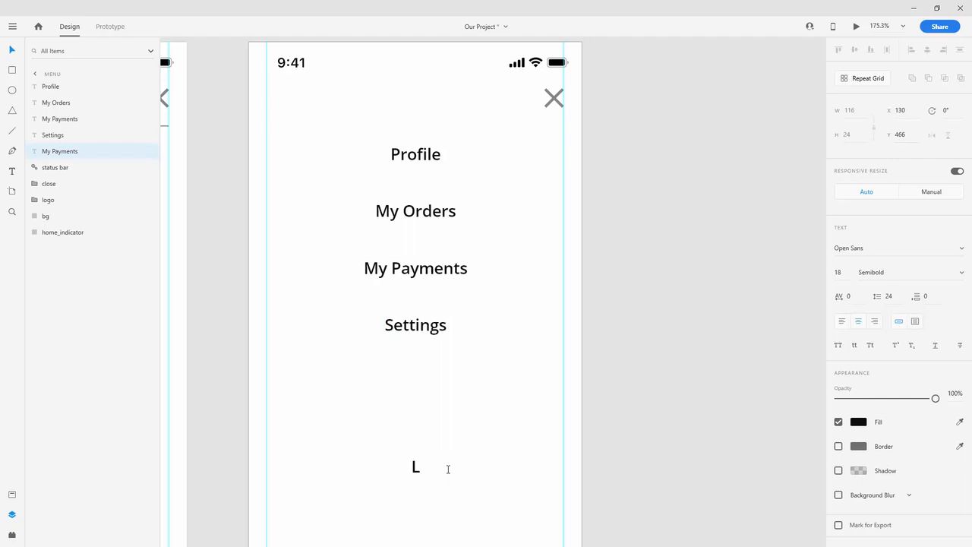
type("og Out")
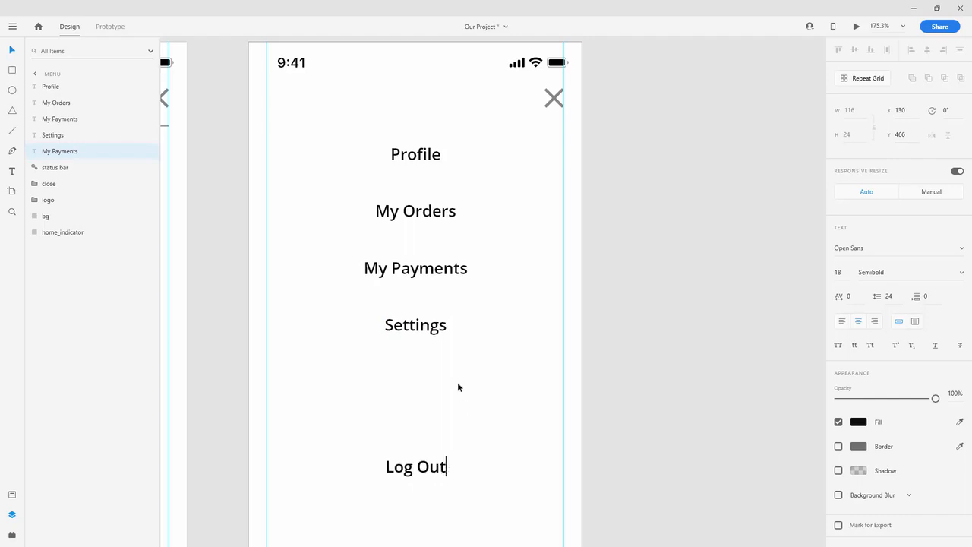
key("Escape")
Move the Log Out text up beneath Settings to Y 370
left_click_drag(442, 466, 446, 382)
scroll(436, 307, "down", 5)
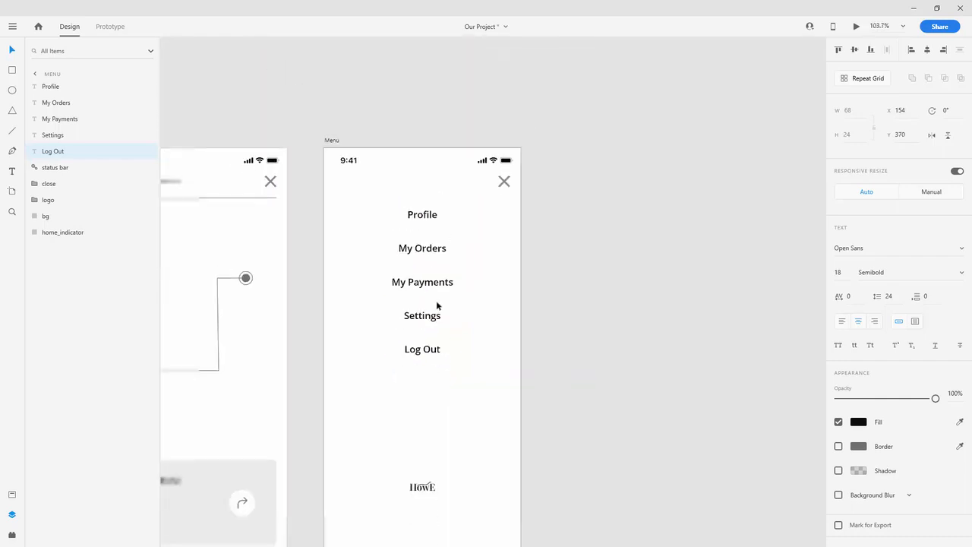
scroll(441, 308, "down", 2)
scroll(445, 306, "up", 2)
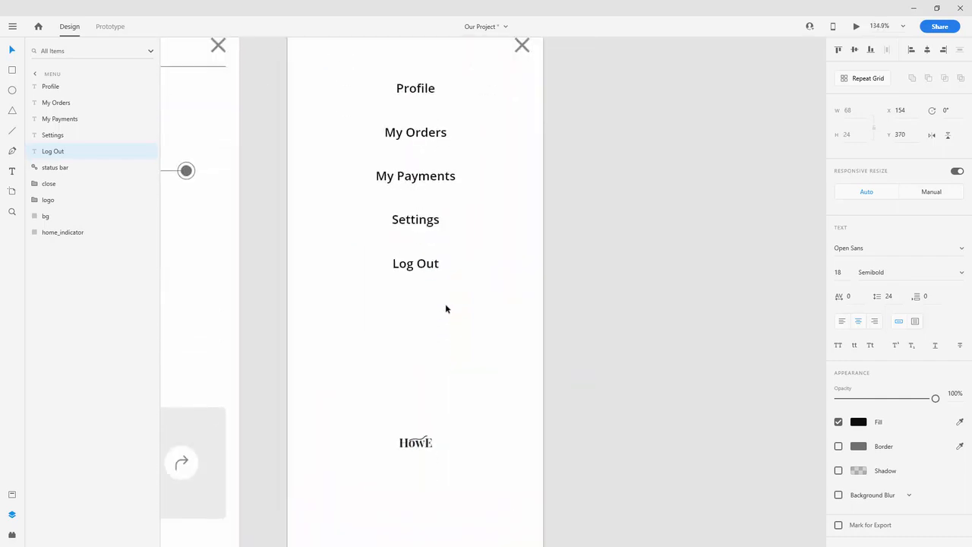
scroll(446, 306, "down", 2)
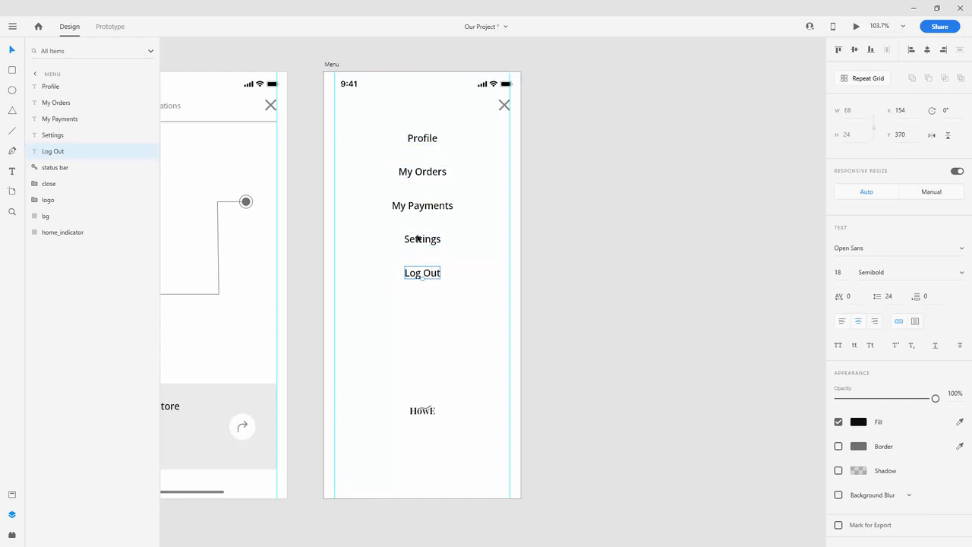
Group the five menu texts from Profile to Log Out
left_click(59, 91, "shift")
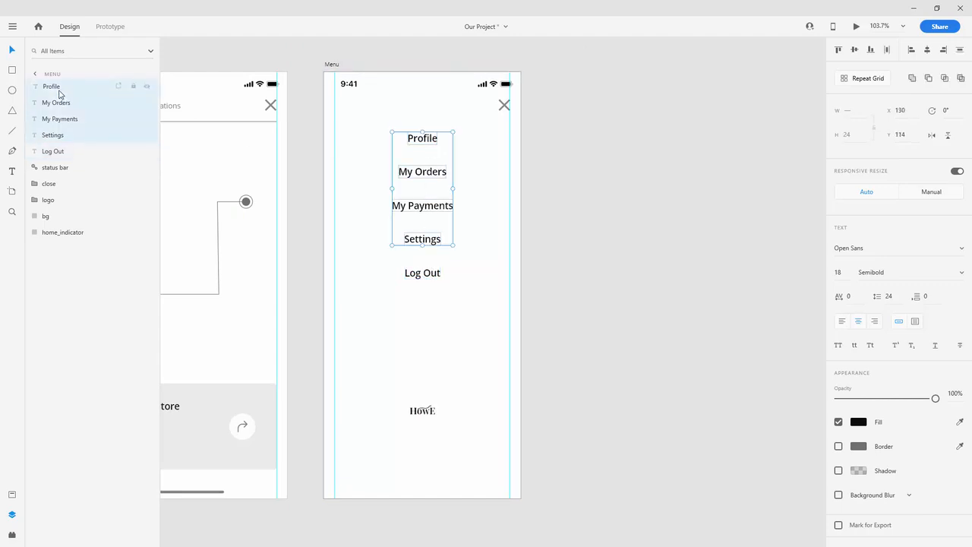
left_click(64, 152)
left_click(70, 91, "shift")
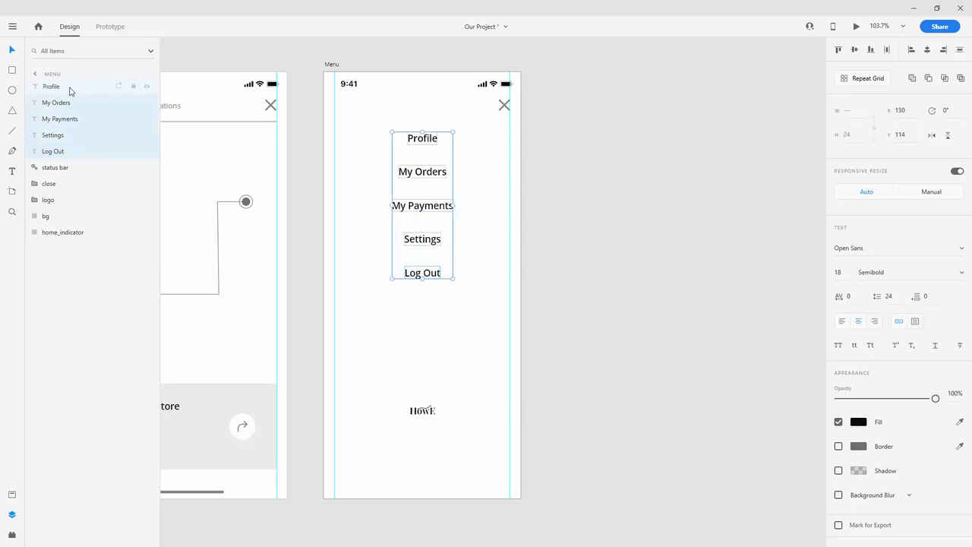
key("ctrl+g")
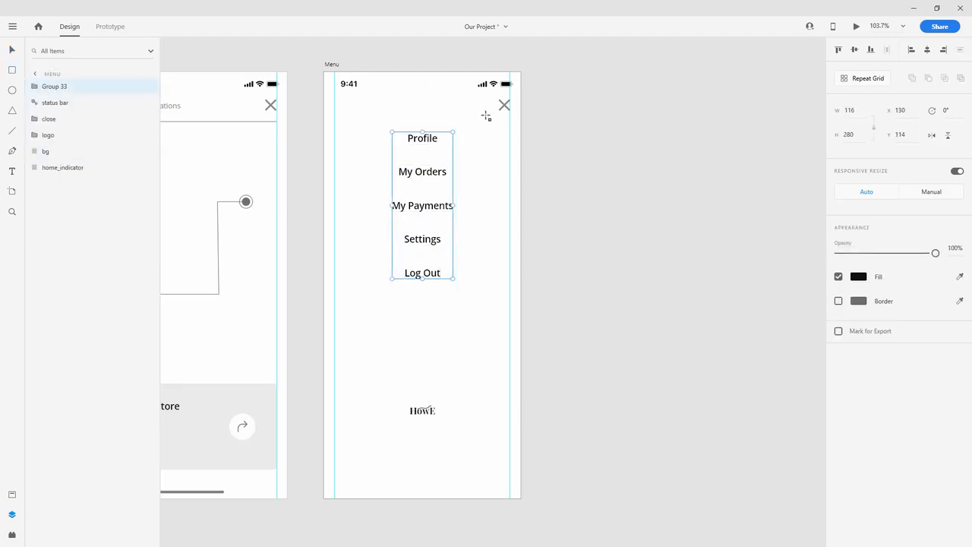
Centre the menu group vertically between the close icon and the logo, using a temporary helper rectangle about 287 by 559
mouse_move(496, 112)
left_mouse_down()
mouse_move(386, 124)
mouse_move(375, 333)
mouse_move(346, 408)
left_mouse_up()
left_click(68, 109, "shift")
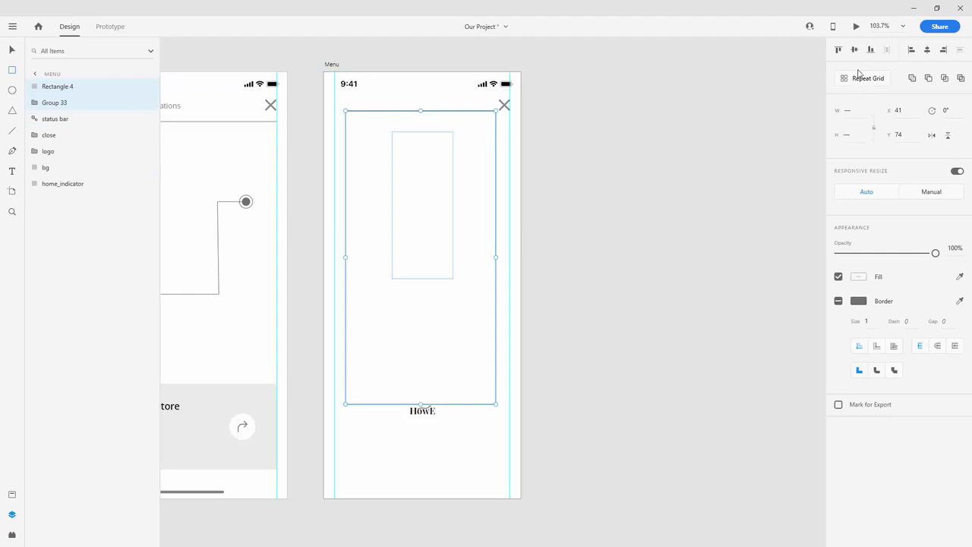
left_click(858, 50)
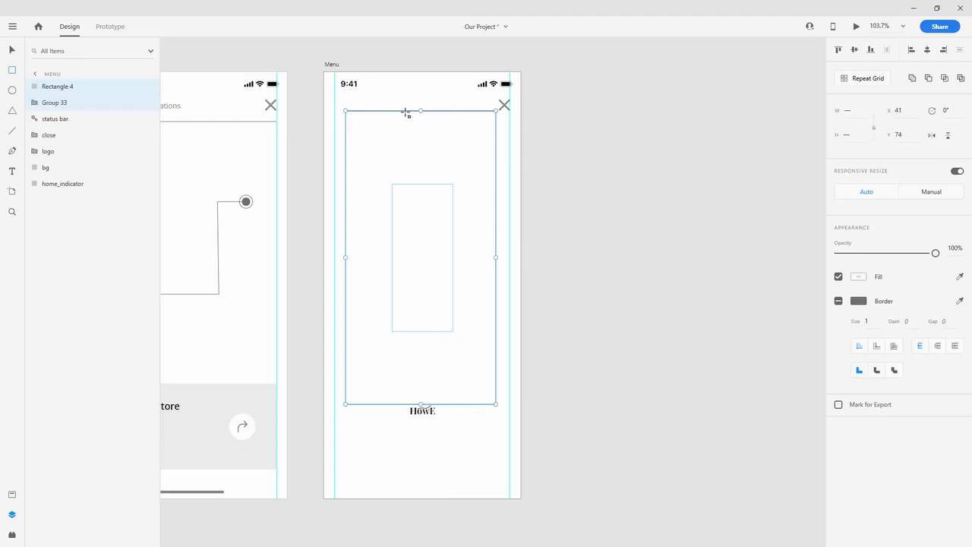
left_click(67, 88)
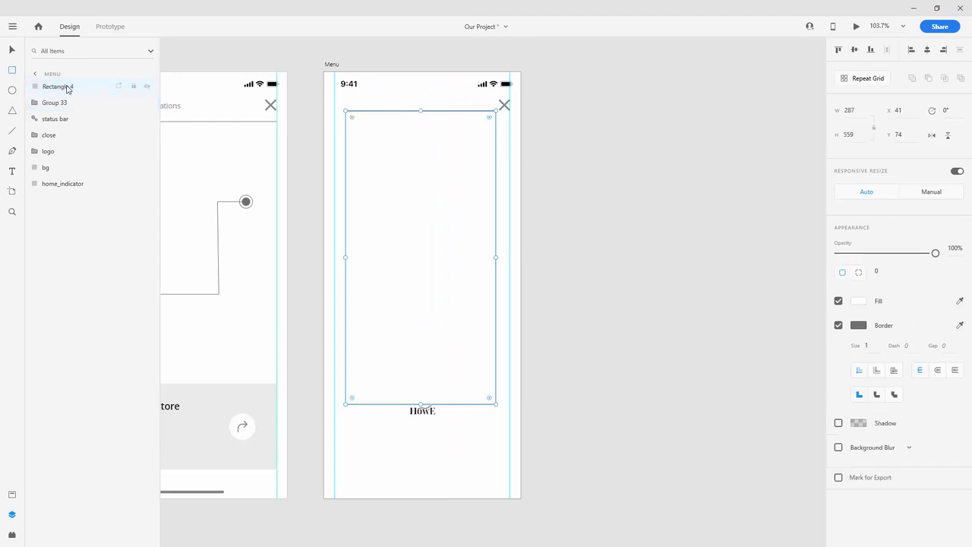
key("Delete")
Place the menu group's layer between the close and logo layers and ungroup it
left_click_drag(67, 87, 62, 122)
right_click(61, 120)
left_click(98, 282)
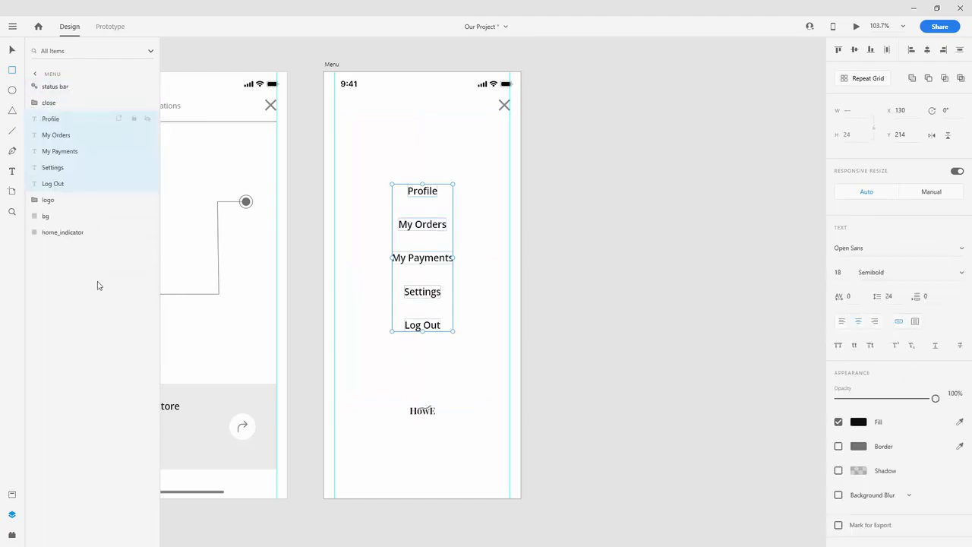
left_click(12, 50)
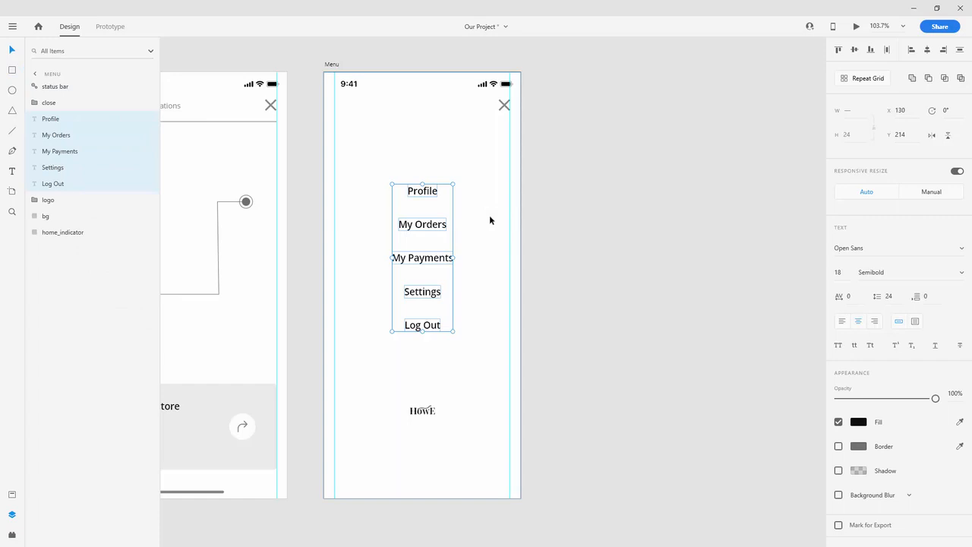
left_click(588, 222)
Save the project with the finished Menu screen
scroll(590, 218, "down", 4)
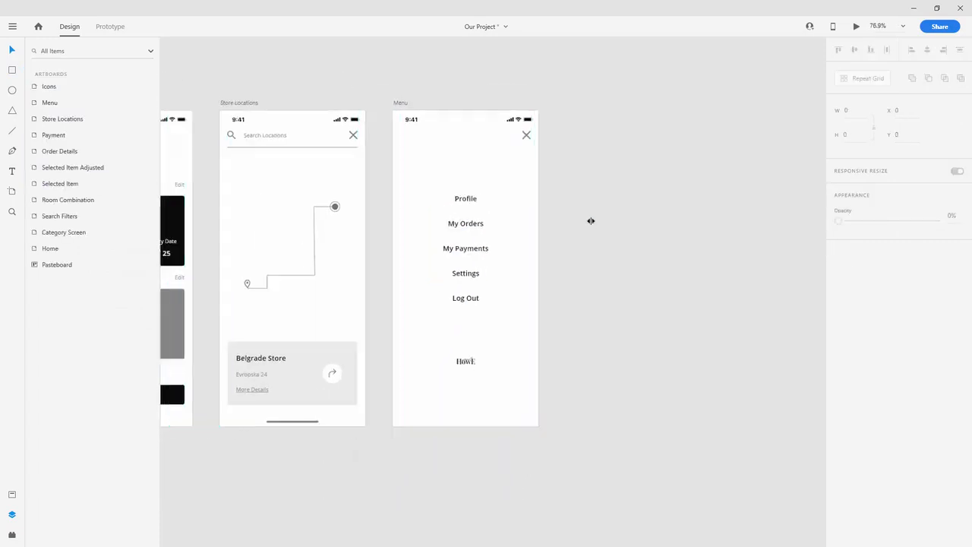
scroll(590, 216, "down", 2)
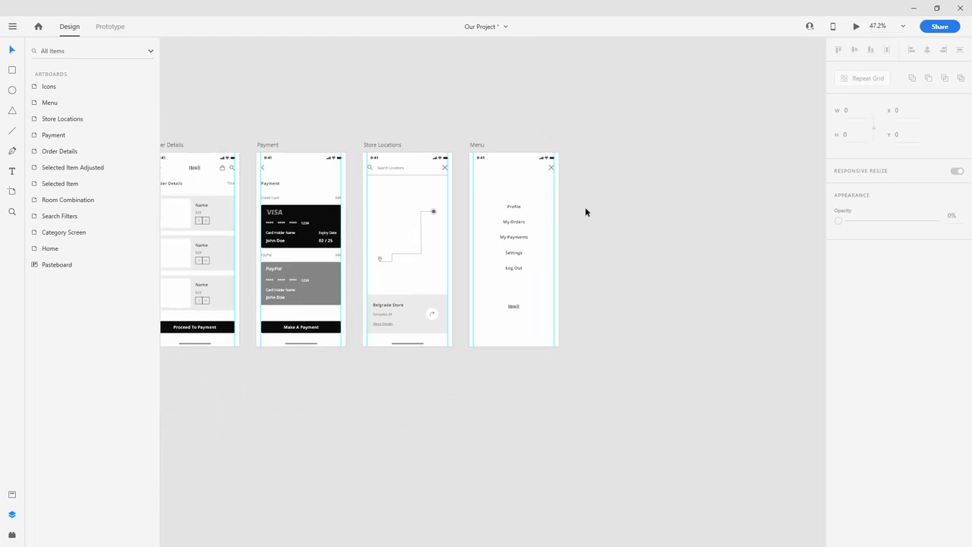
key("ctrl+0")
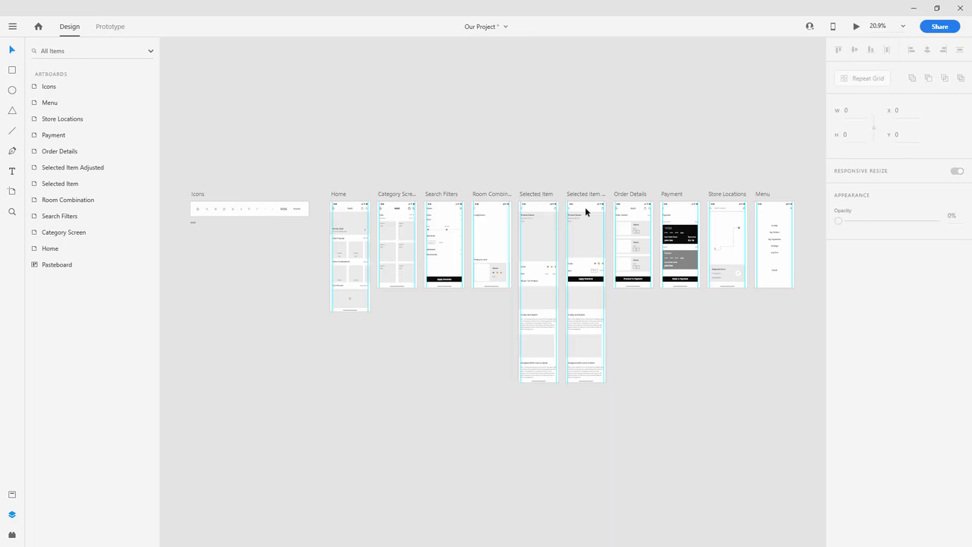
key("ctrl+s")
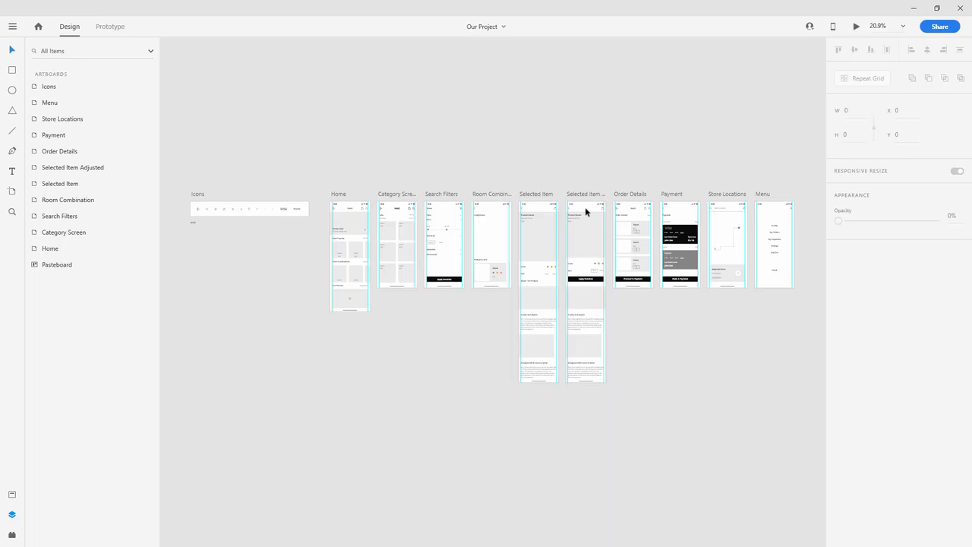